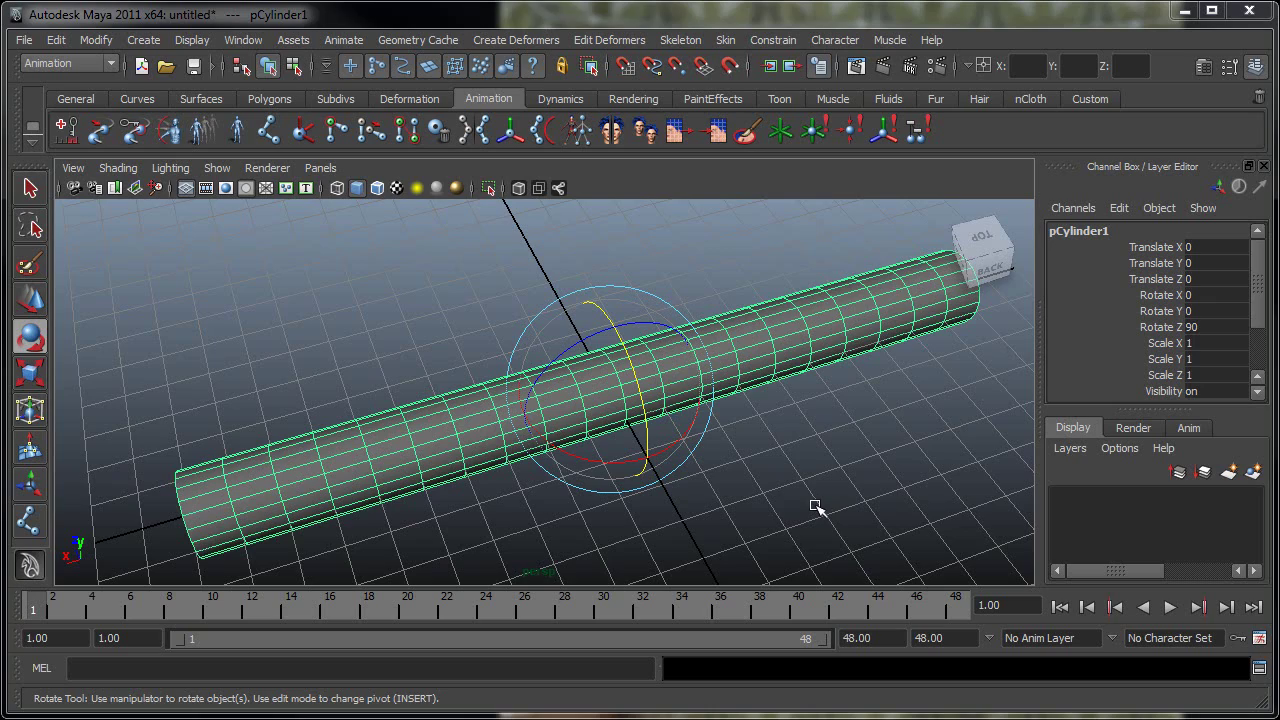
Examine the cylinder's subdivisions from several angles along with its radius, height and subdivision settings.
alt+drag(800, 507, 774, 534)
click(760, 519)
alt+drag(704, 490, 500, 517)
click(599, 400)
alt+drag(576, 438, 520, 470)
drag(1257, 309, 1257, 365)
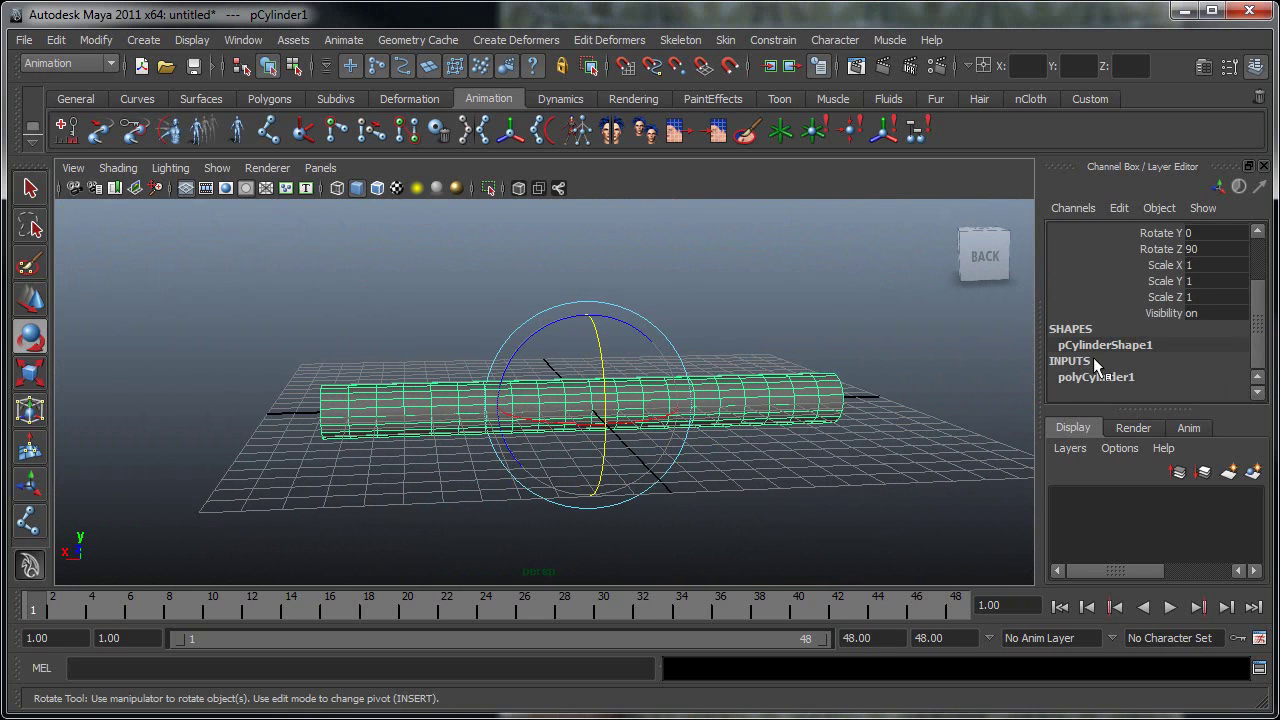
click(1095, 372)
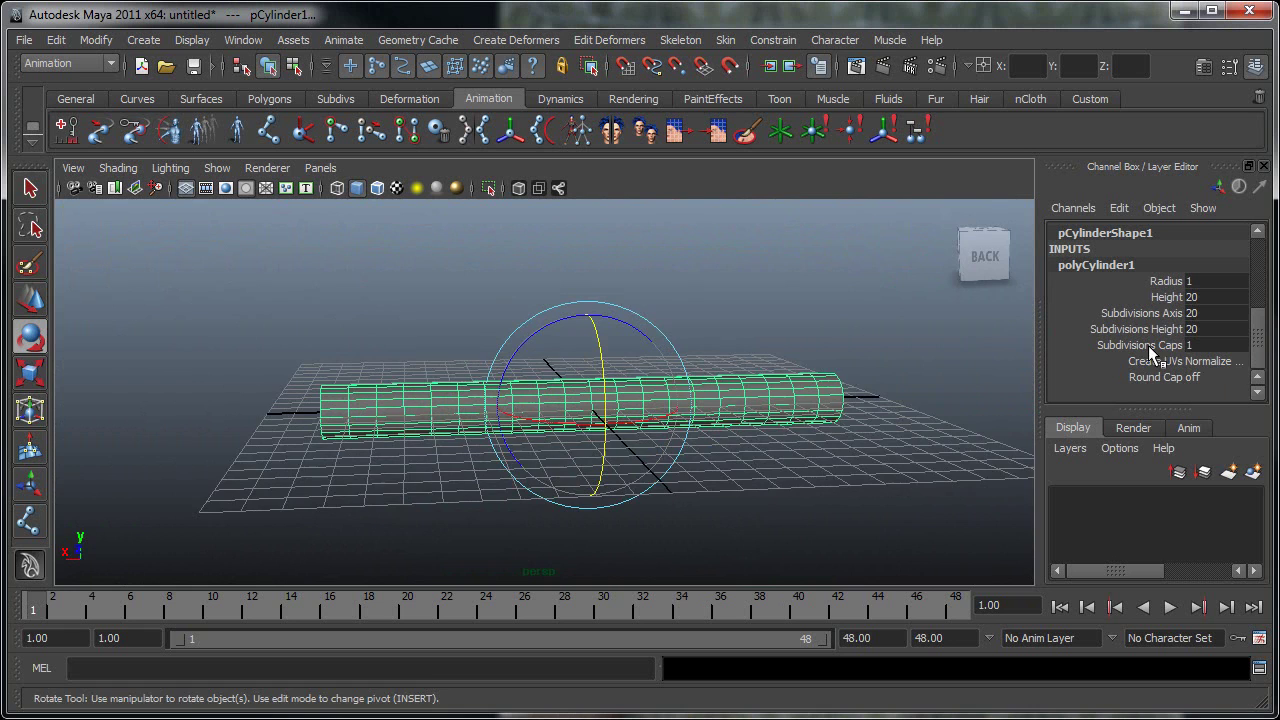
alt+drag(757, 375, 650, 460)
alt+right_drag(430, 385, 590, 380)
alt+drag(715, 420, 630, 472)
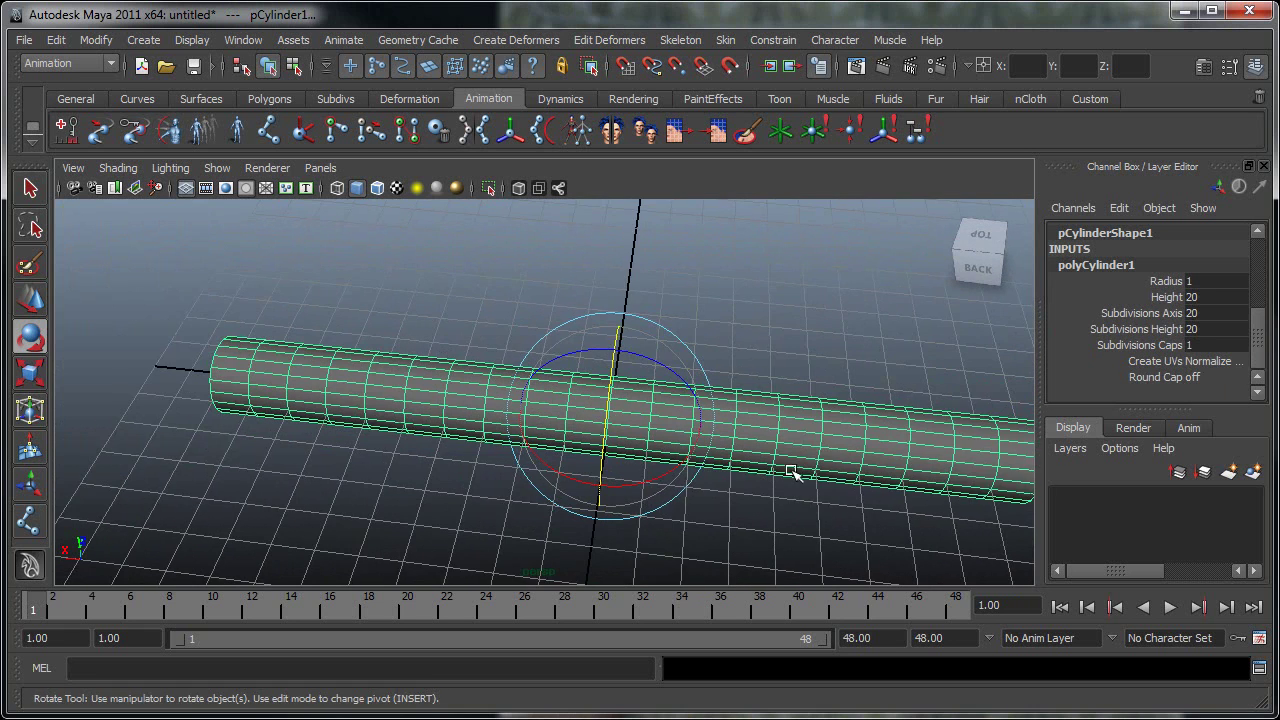
alt+middle_drag(790, 472, 608, 456)
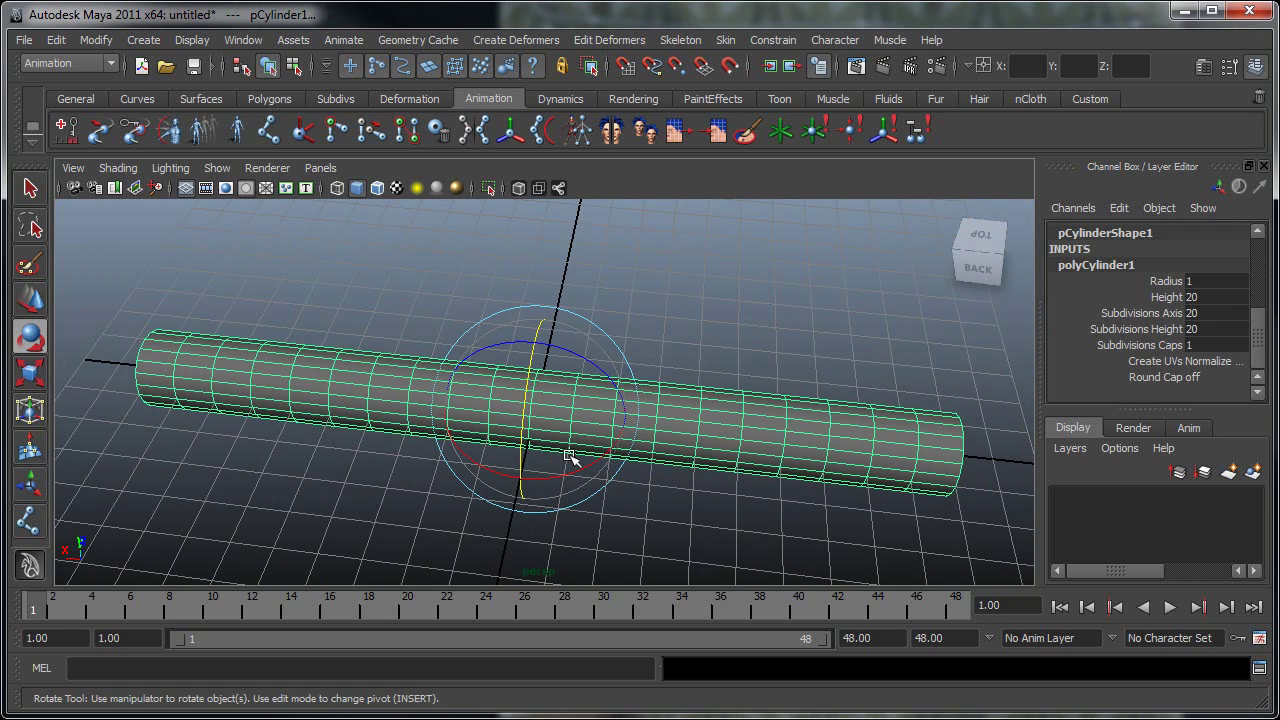
Deselect the cylinder and switch the viewport to the top view.
click(440, 326)
key(space)
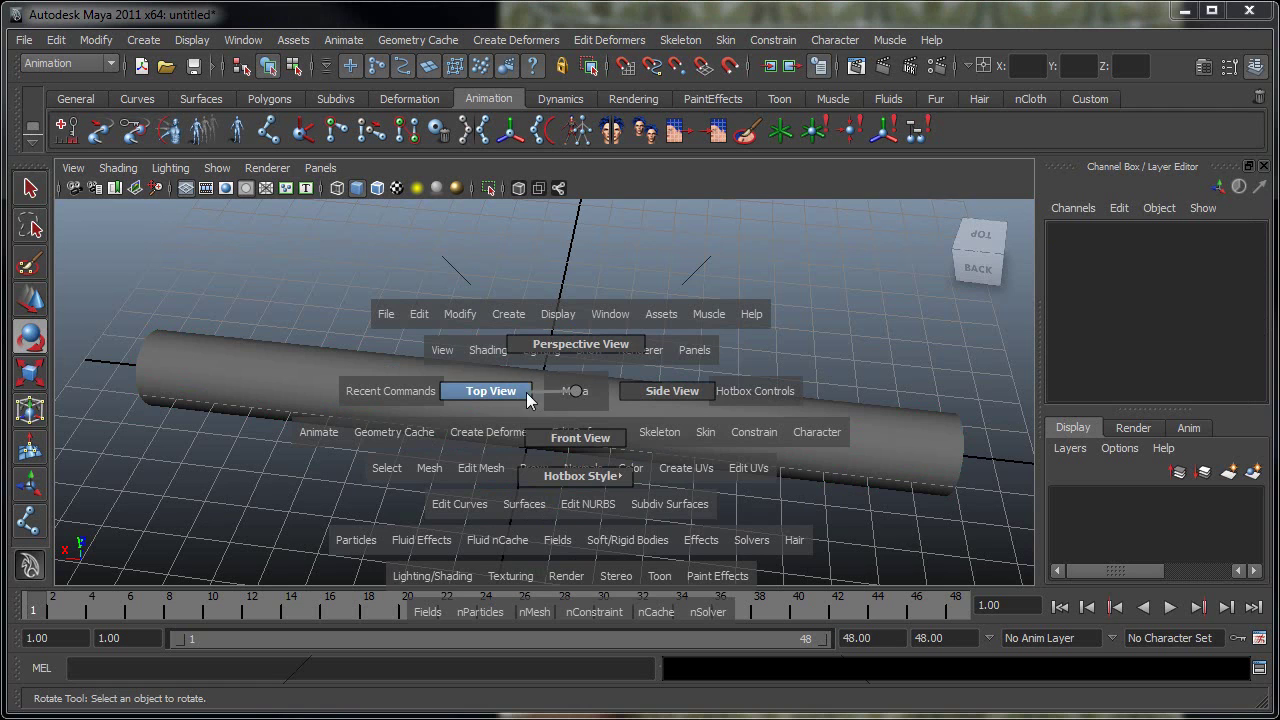
click(526, 397)
key(space)
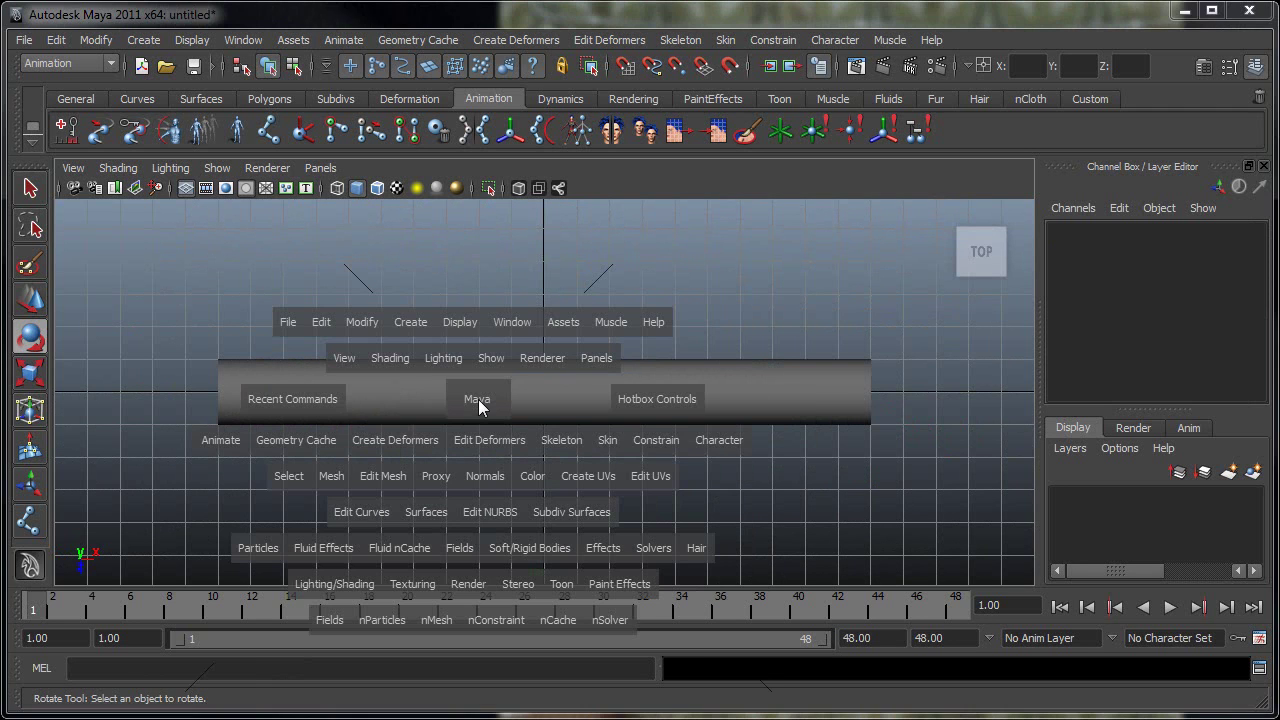
drag(476, 402, 425, 397)
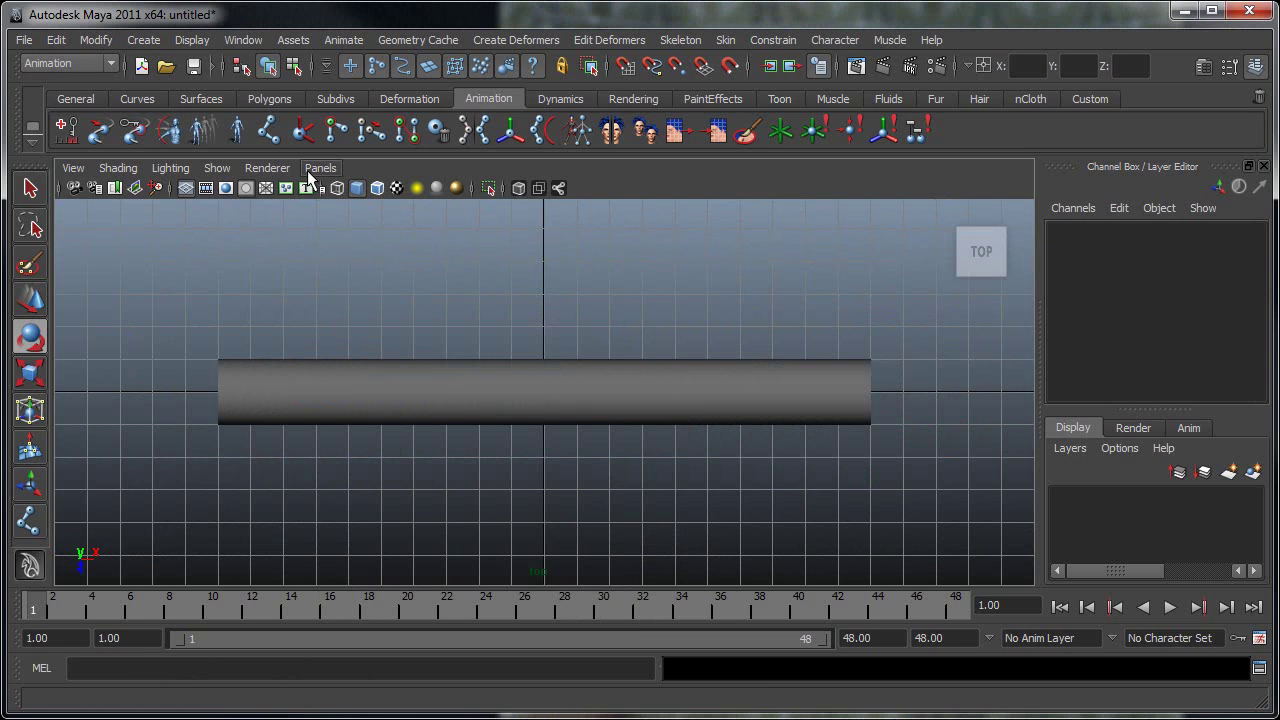
Draw a grid-snapped chain of three joints along the cylinder's axis, at its X = -10 end, its centre and its opposite end.
click(263, 133)
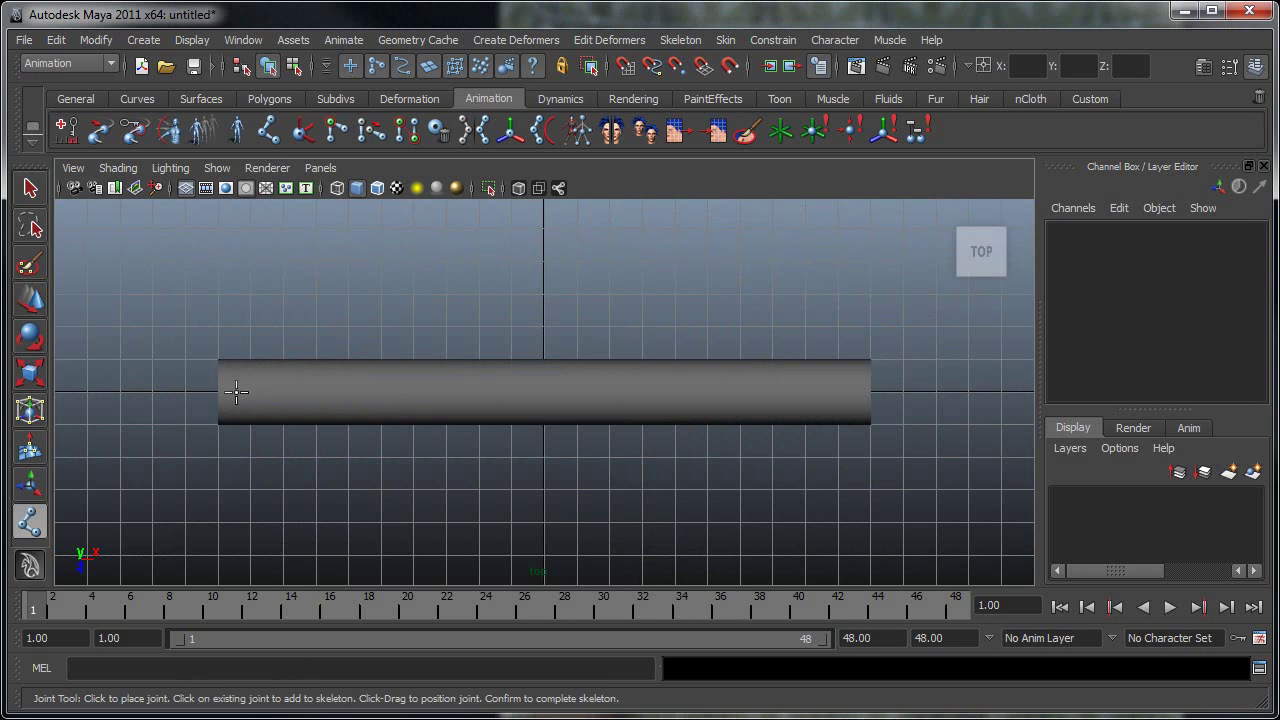
key(x)
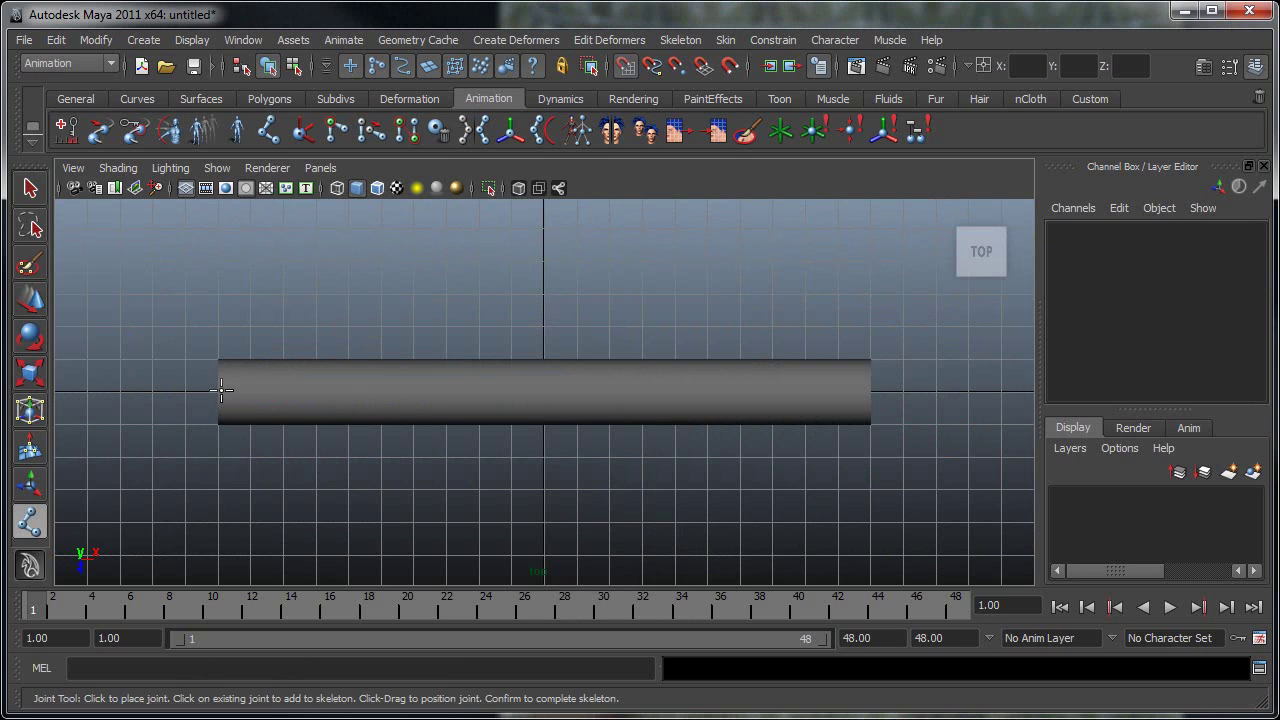
click(220, 391)
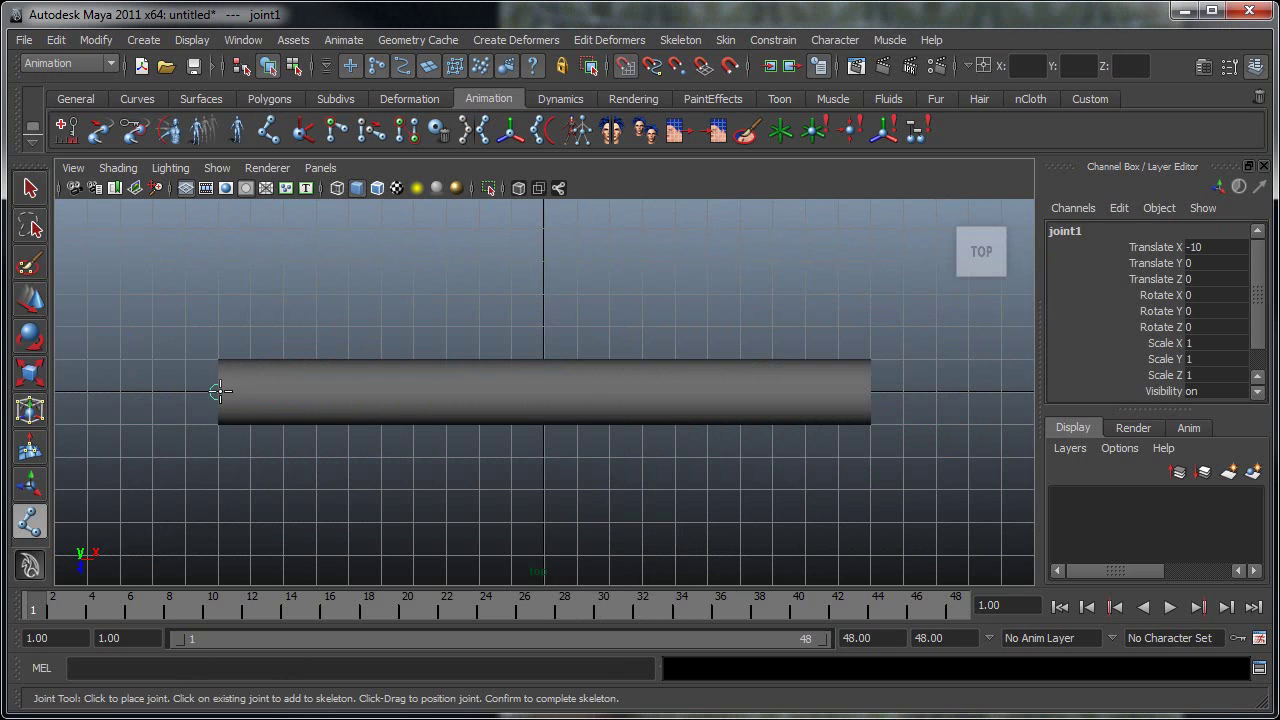
click(548, 387)
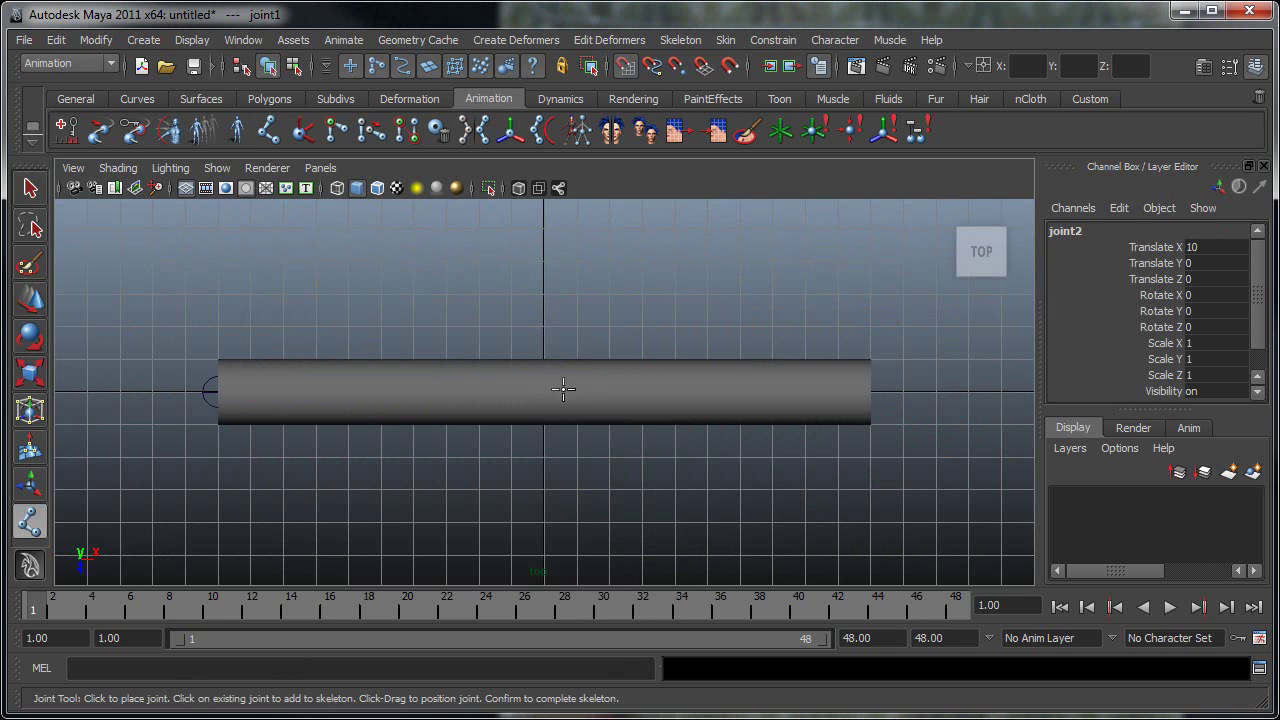
click(866, 395)
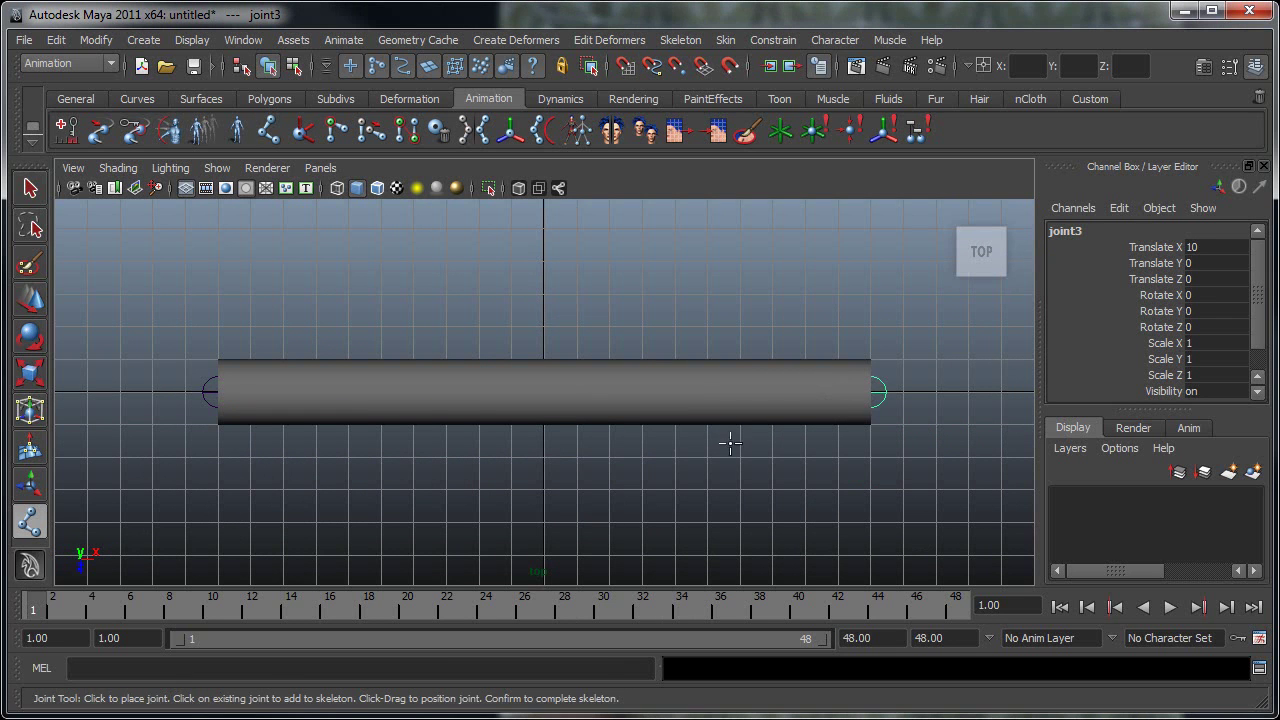
key(Return)
key(e)
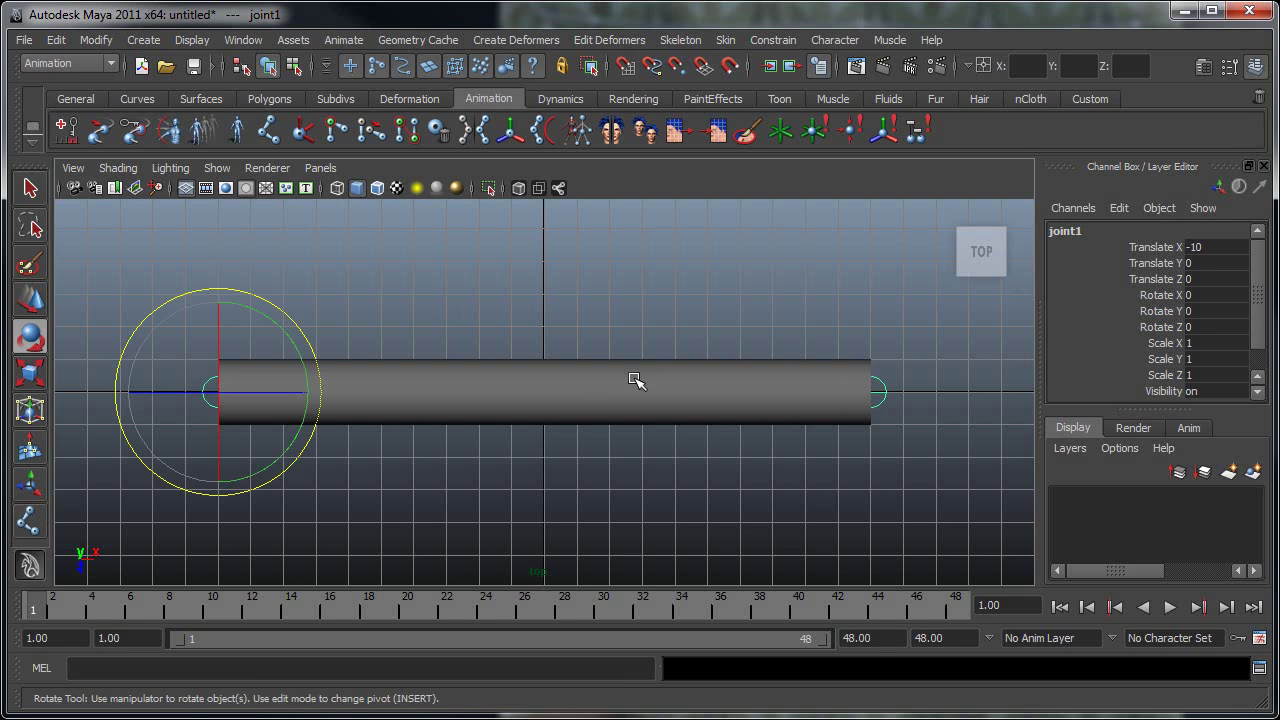
Display the scene in wireframe and with X-Ray shading to see the joints inside the cylinder.
key(4)
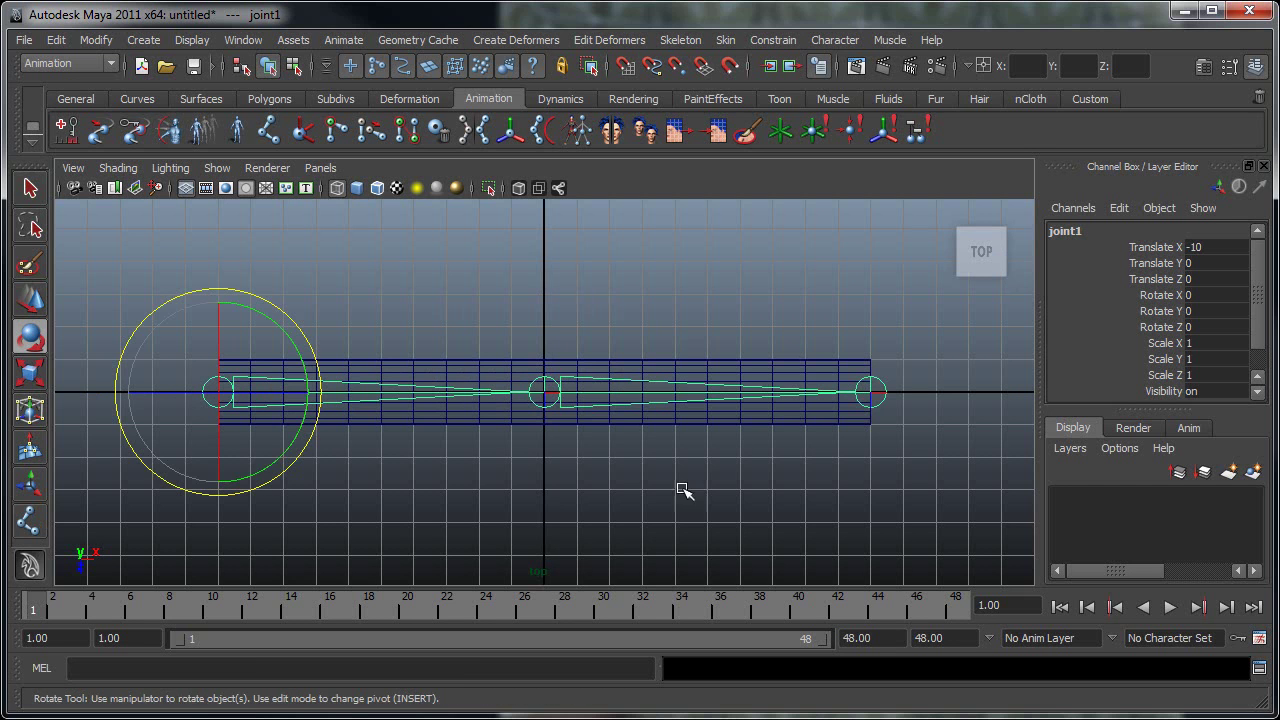
click(212, 170)
mouse_move(122, 168)
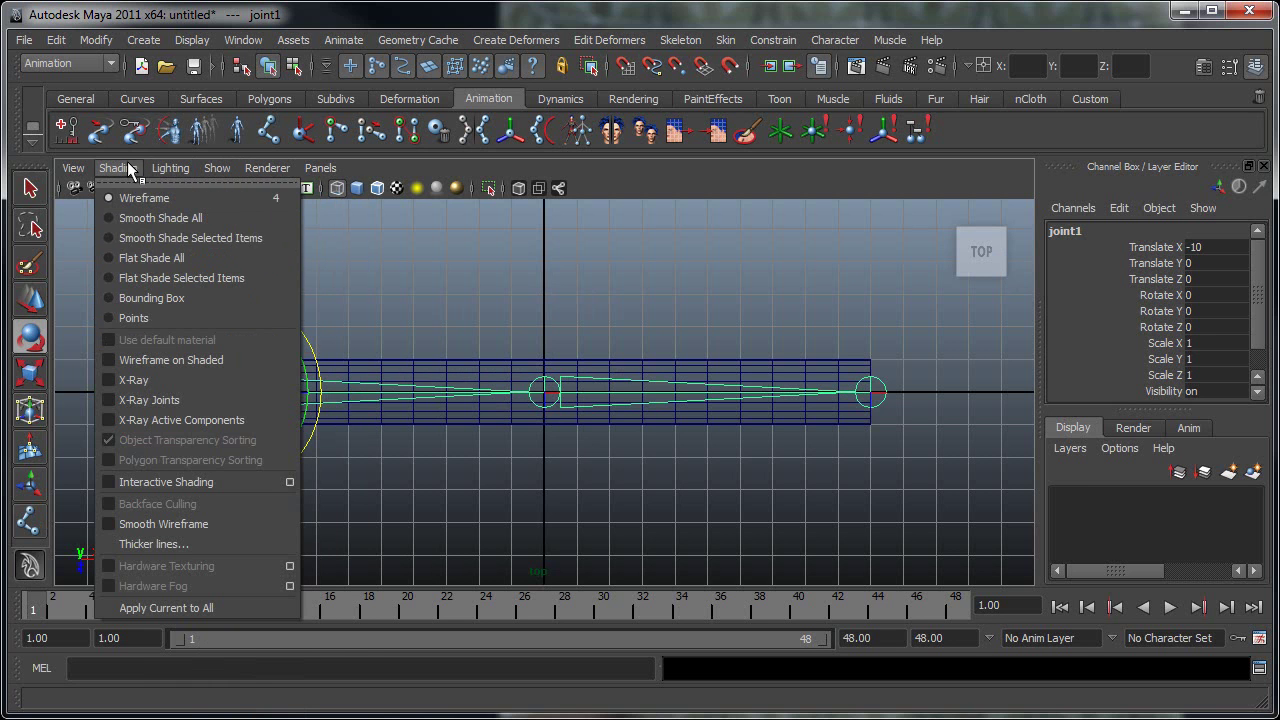
click(141, 381)
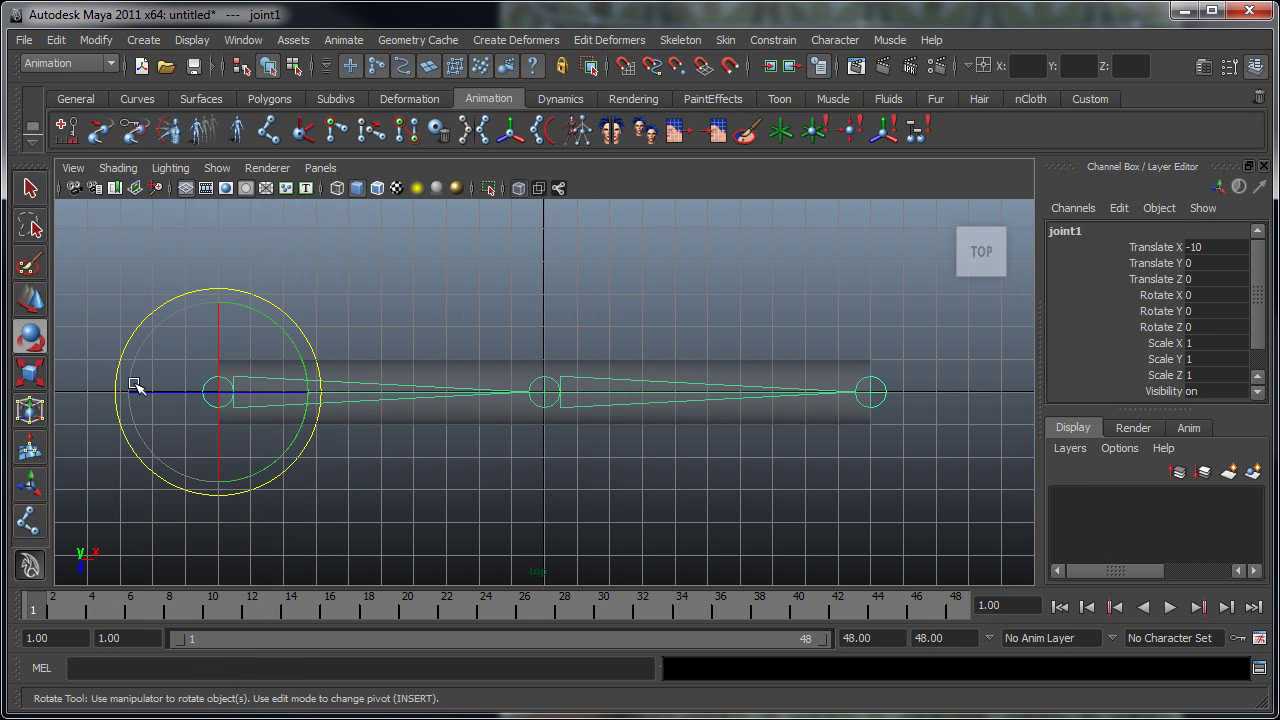
click(366, 320)
click(477, 367)
click(418, 354)
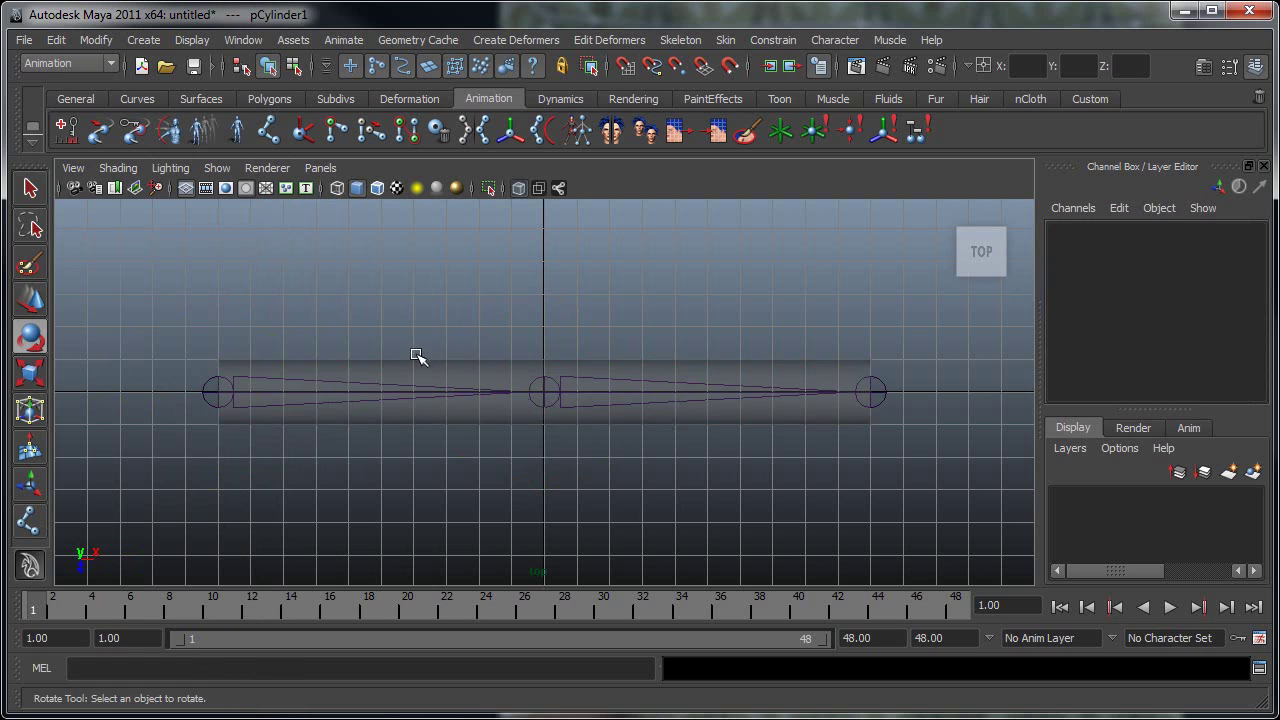
click(468, 385)
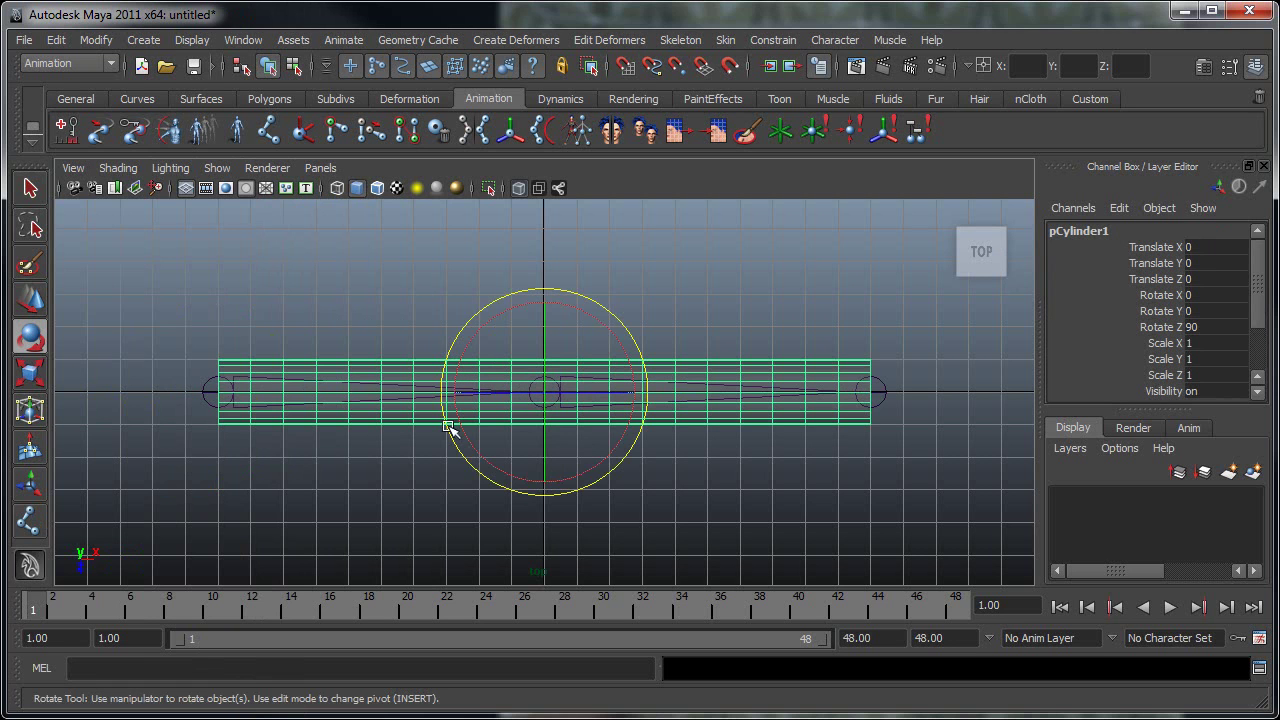
Enable X-Ray Joints and disable X-Ray so the cylinder is solid with the joints drawn over it.
click(124, 169)
click(142, 400)
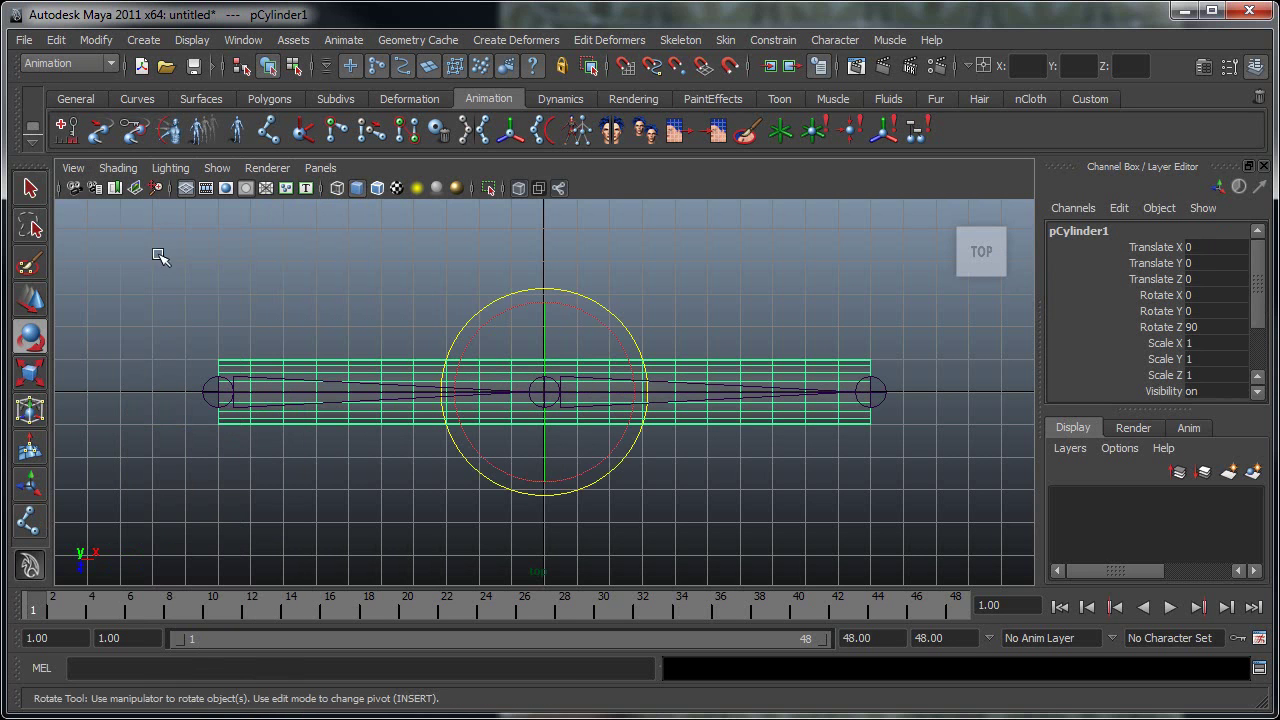
click(170, 169)
mouse_move(129, 163)
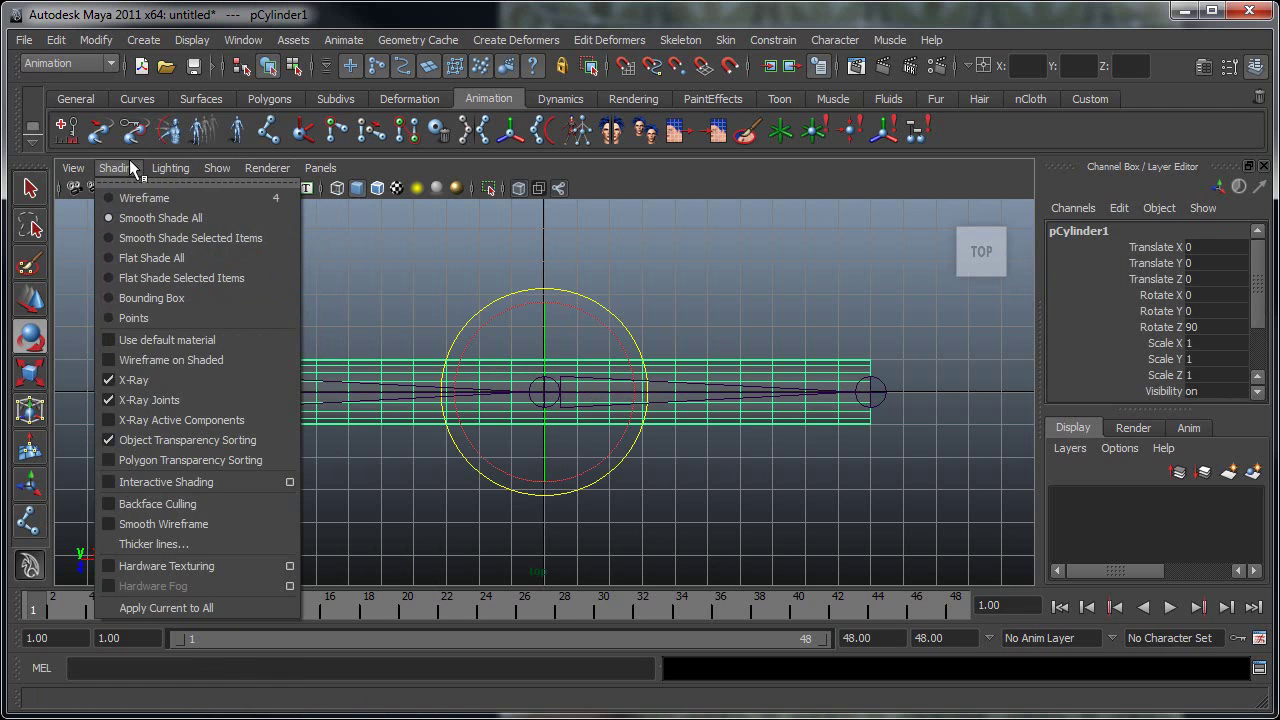
click(133, 380)
click(215, 363)
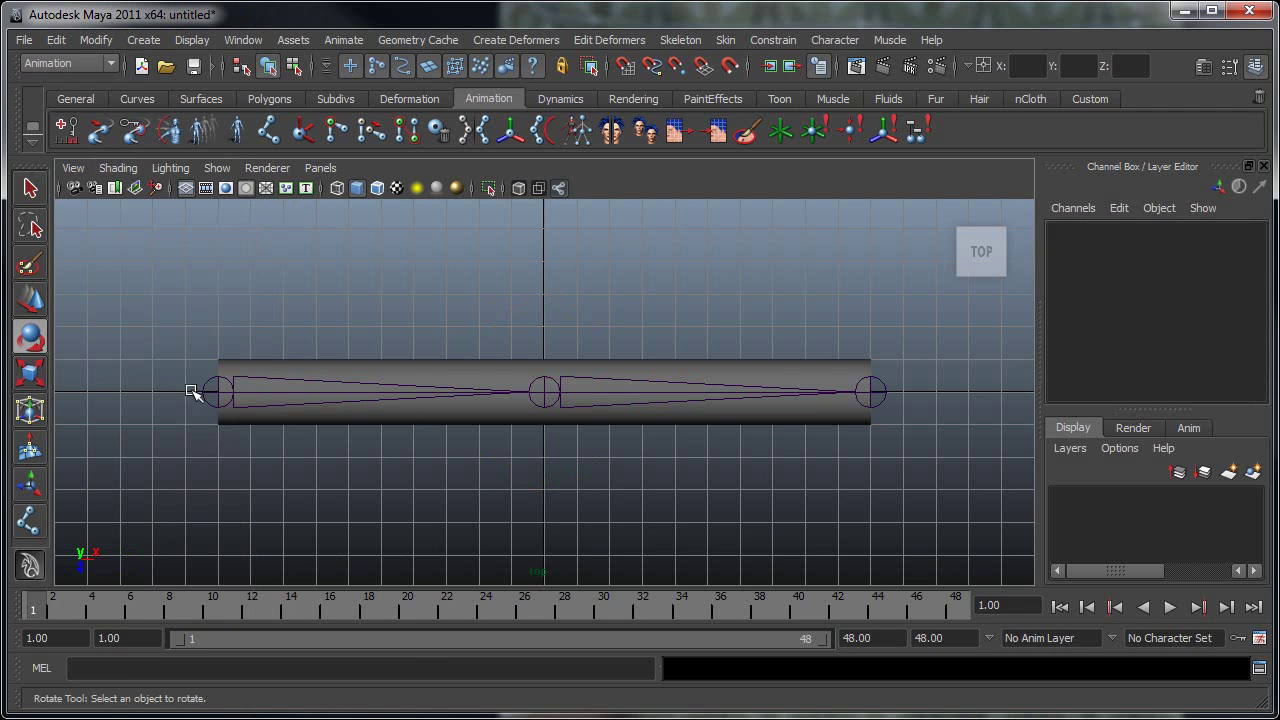
click(460, 371)
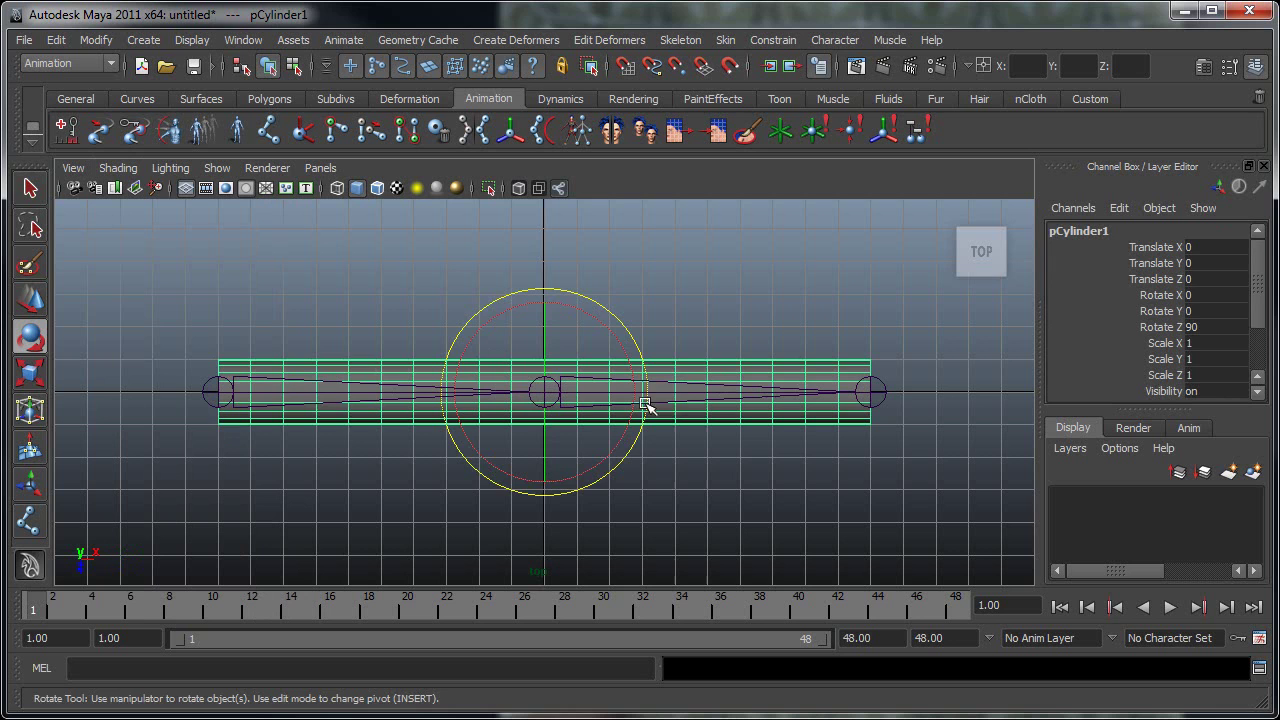
click(685, 321)
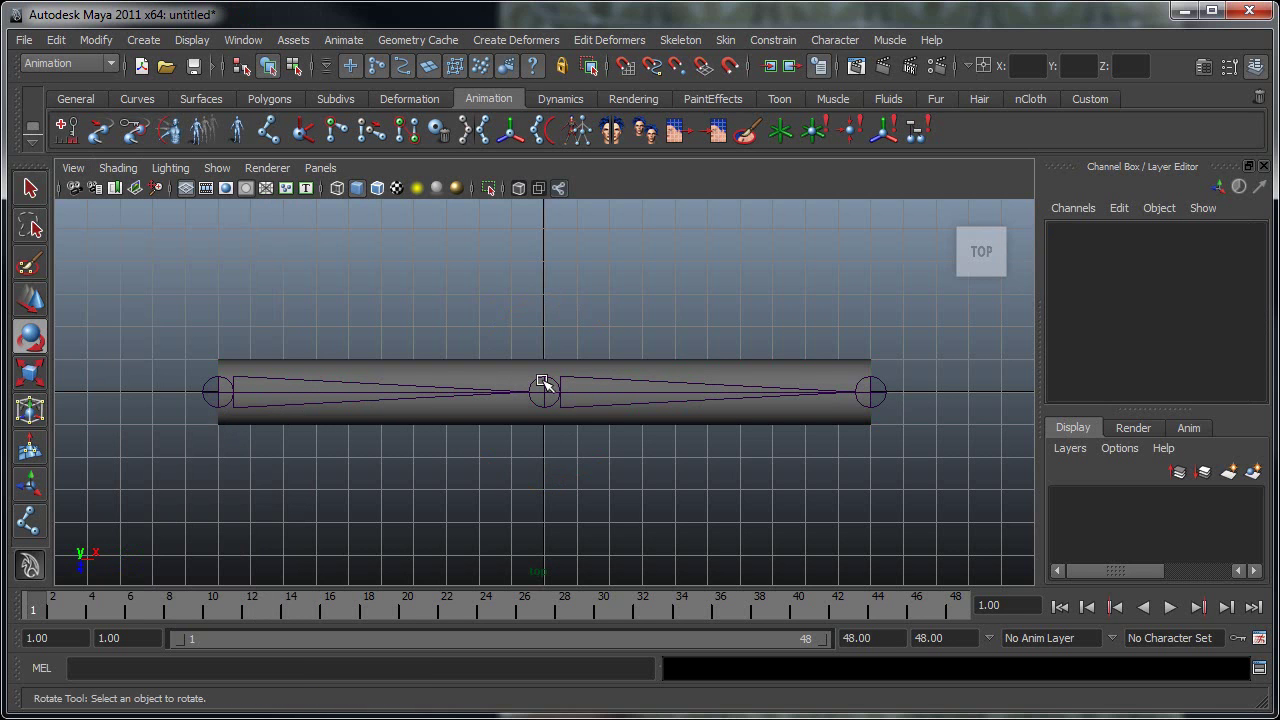
Select the joints individually and try rotating the root joint, undoing the rotation.
click(220, 391)
click(388, 311)
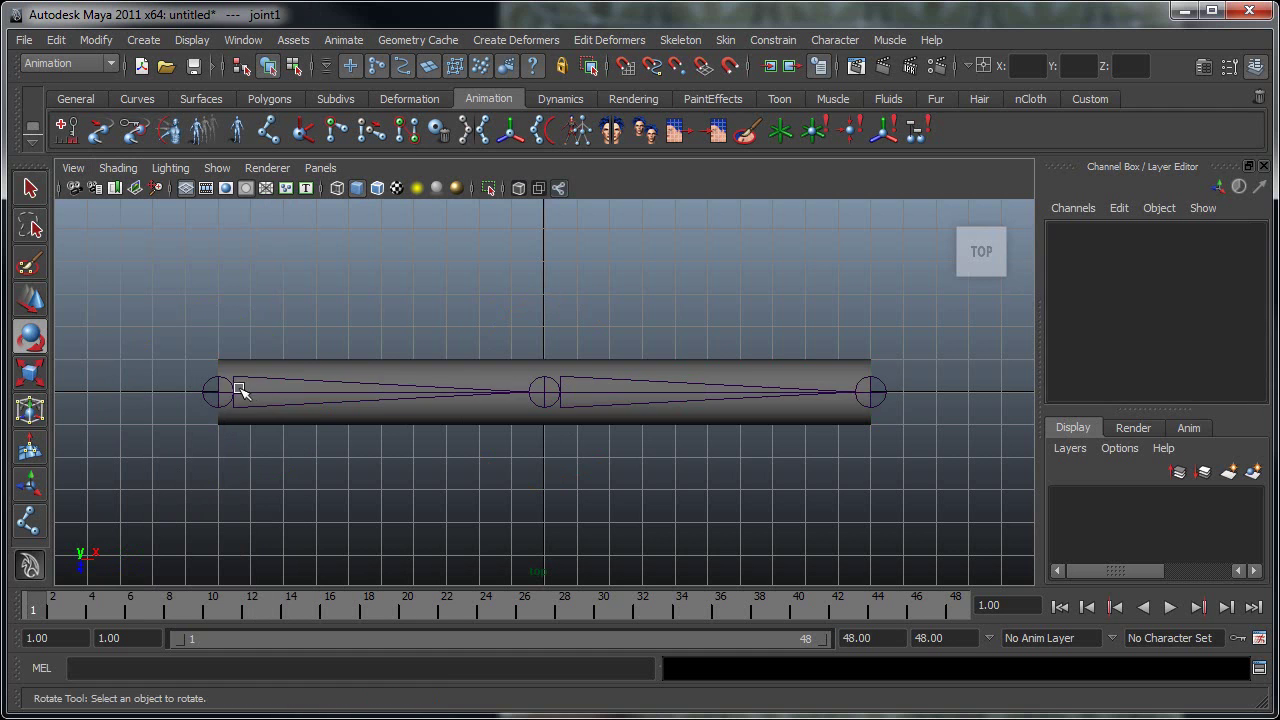
click(240, 390)
click(870, 398)
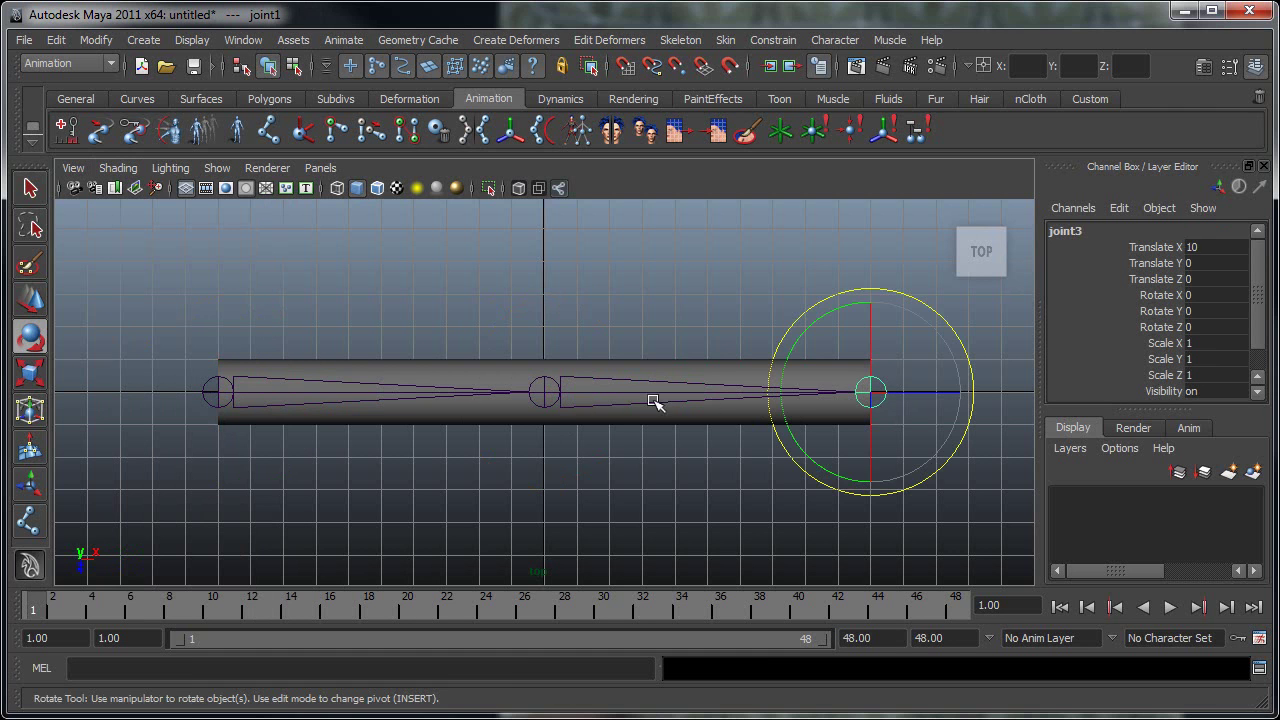
click(543, 392)
click(219, 391)
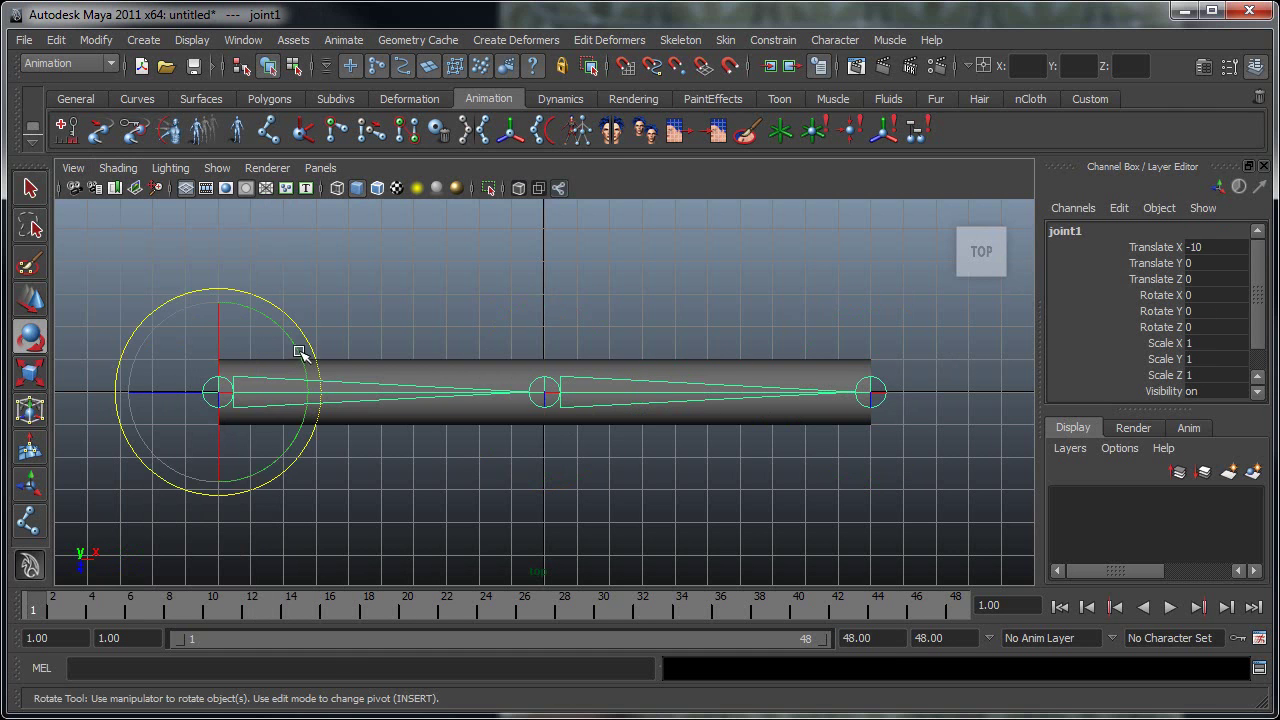
drag(298, 352, 433, 397)
key(ctrl+z)
click(554, 385)
click(895, 383)
click(874, 391)
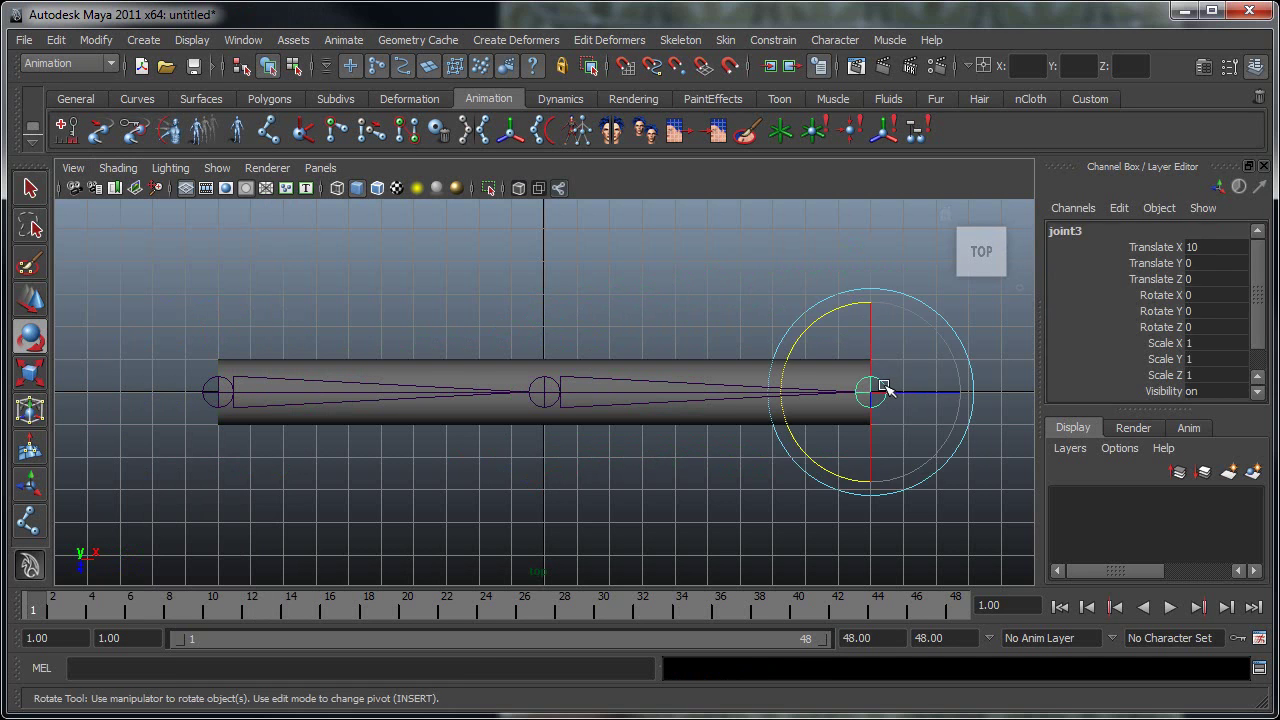
Move only the middle joint to about -0.49 in Z using pivot editing, keeping the end joint in place.
click(611, 340)
click(550, 390)
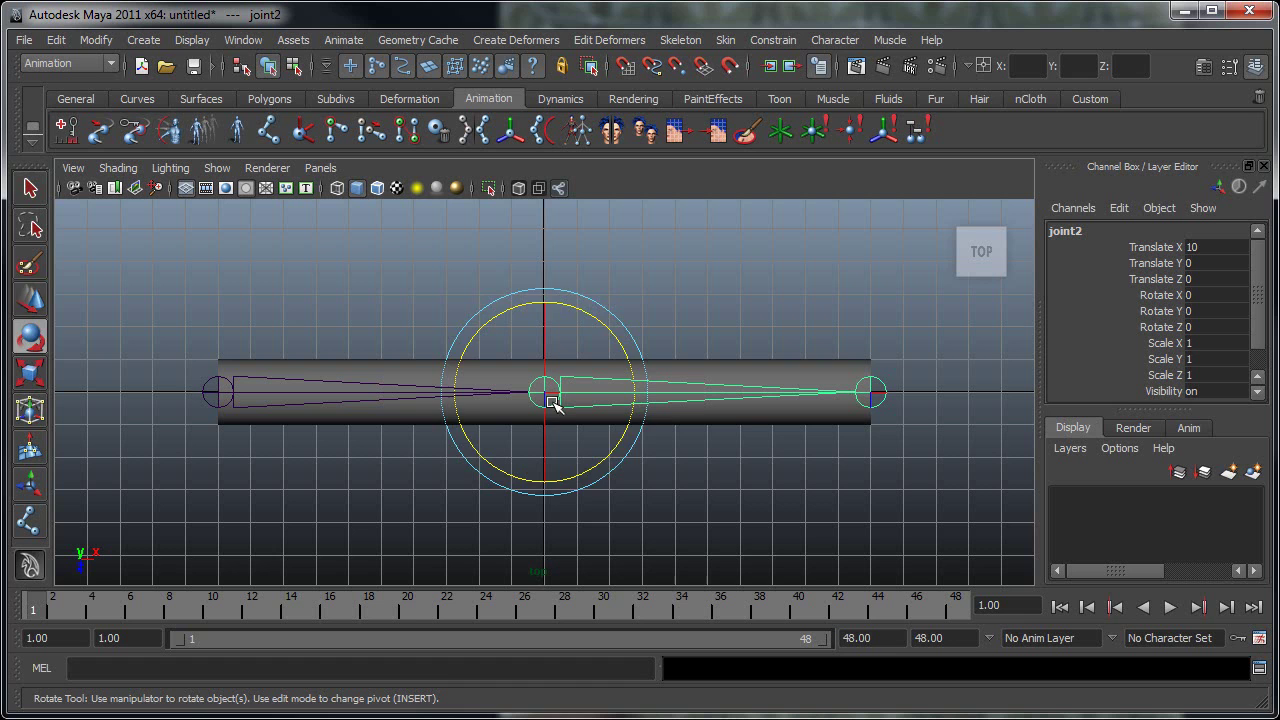
key(w)
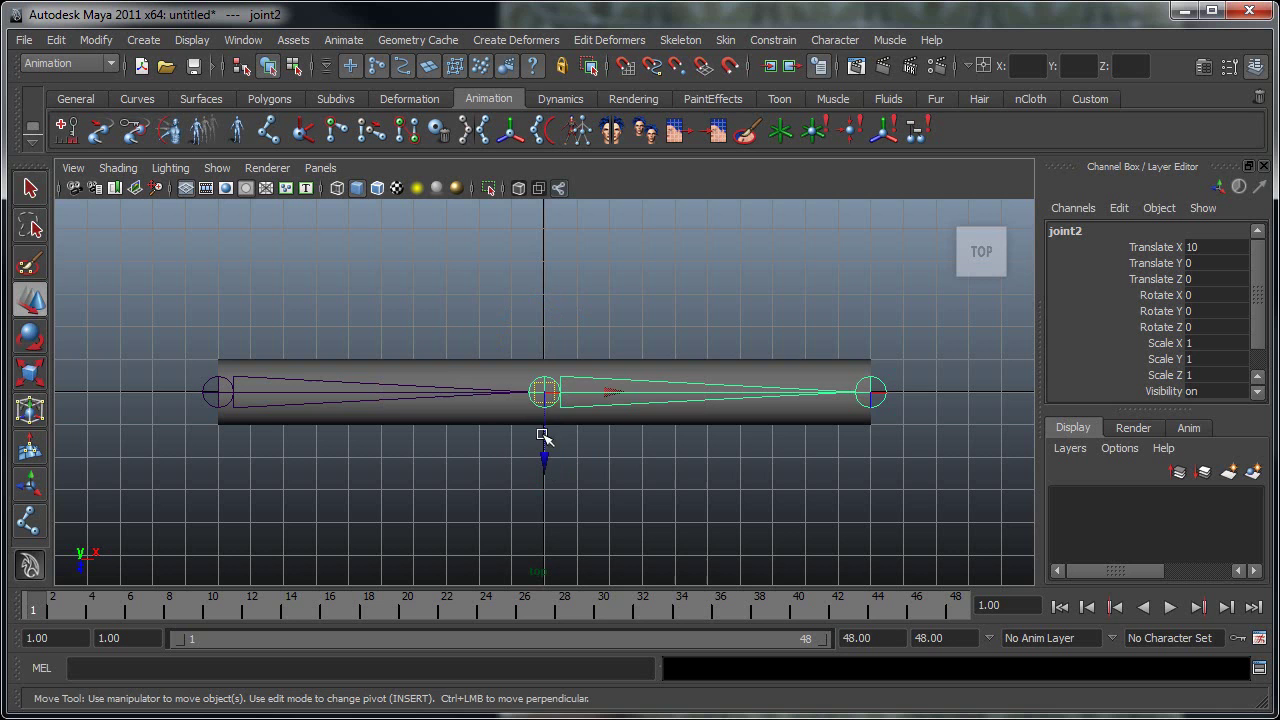
drag(546, 454, 543, 434)
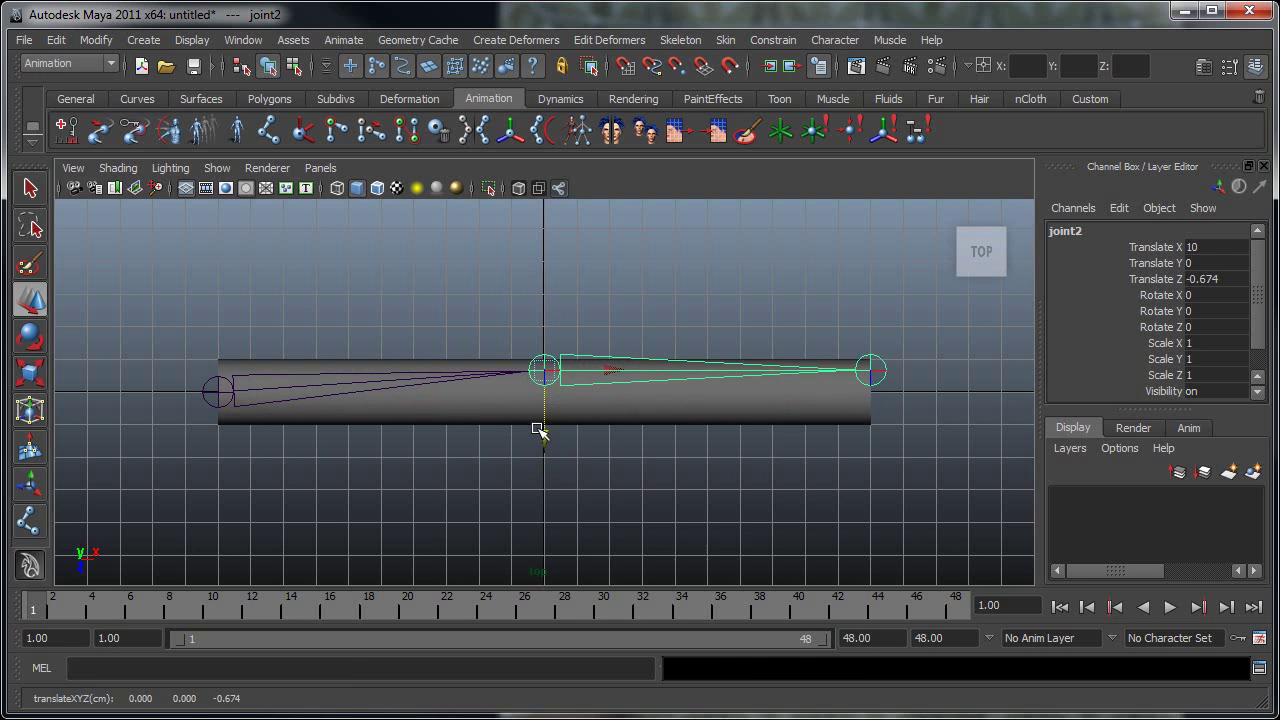
key(ctrl+z)
key(Insert)
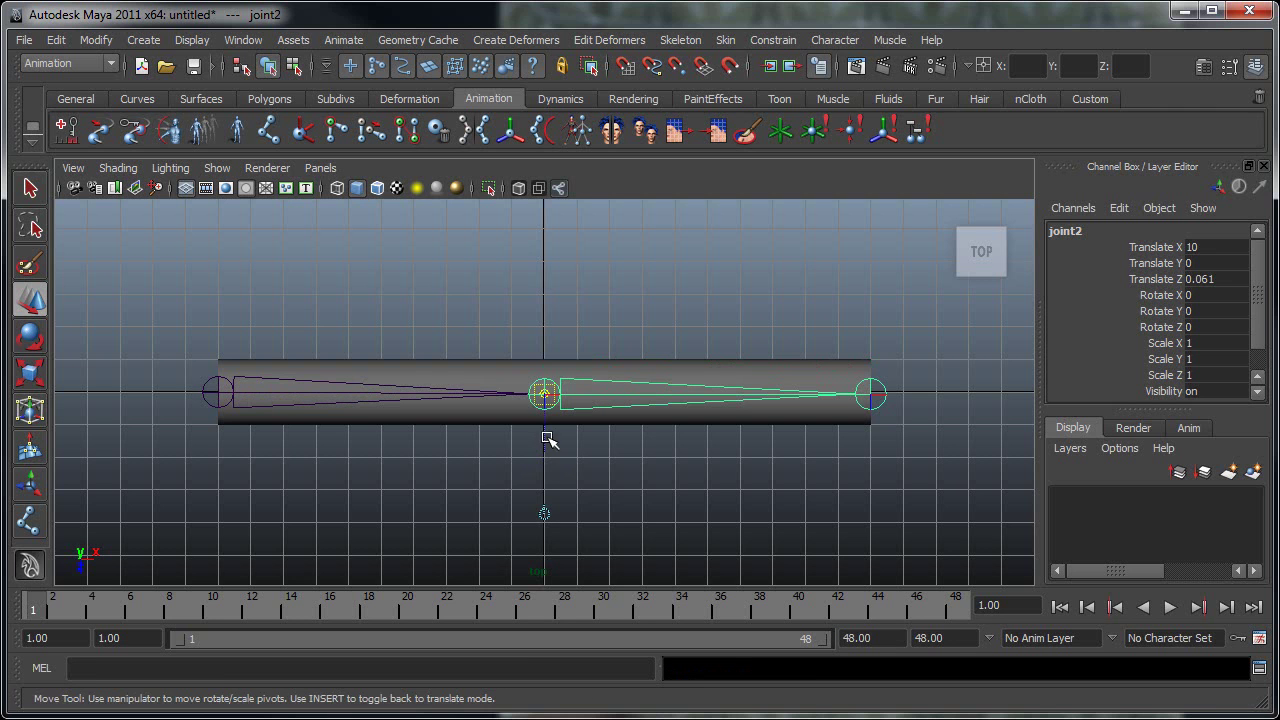
mouse_move(546, 435)
mouse_down()
mouse_move(549, 357)
mouse_move(543, 463)
mouse_move(570, 362)
mouse_move(534, 420)
mouse_up()
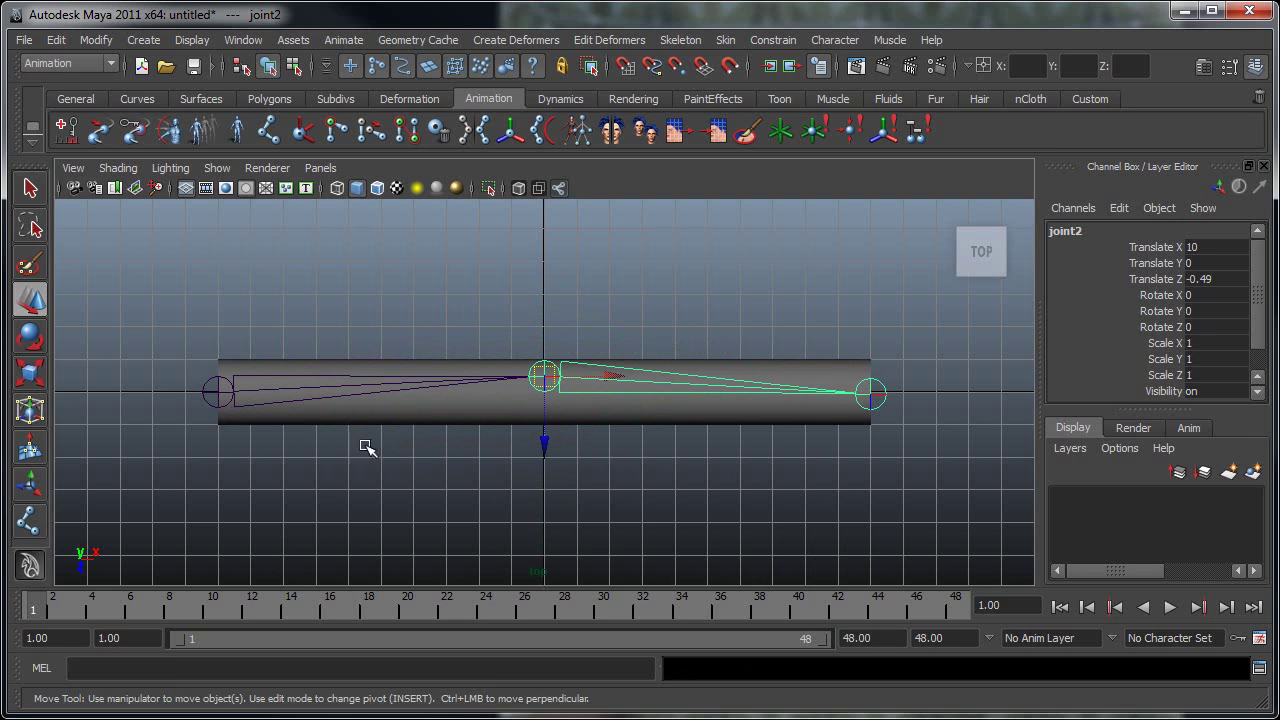
Create an IK handle from the root joint to the end joint of the chain.
click(303, 133)
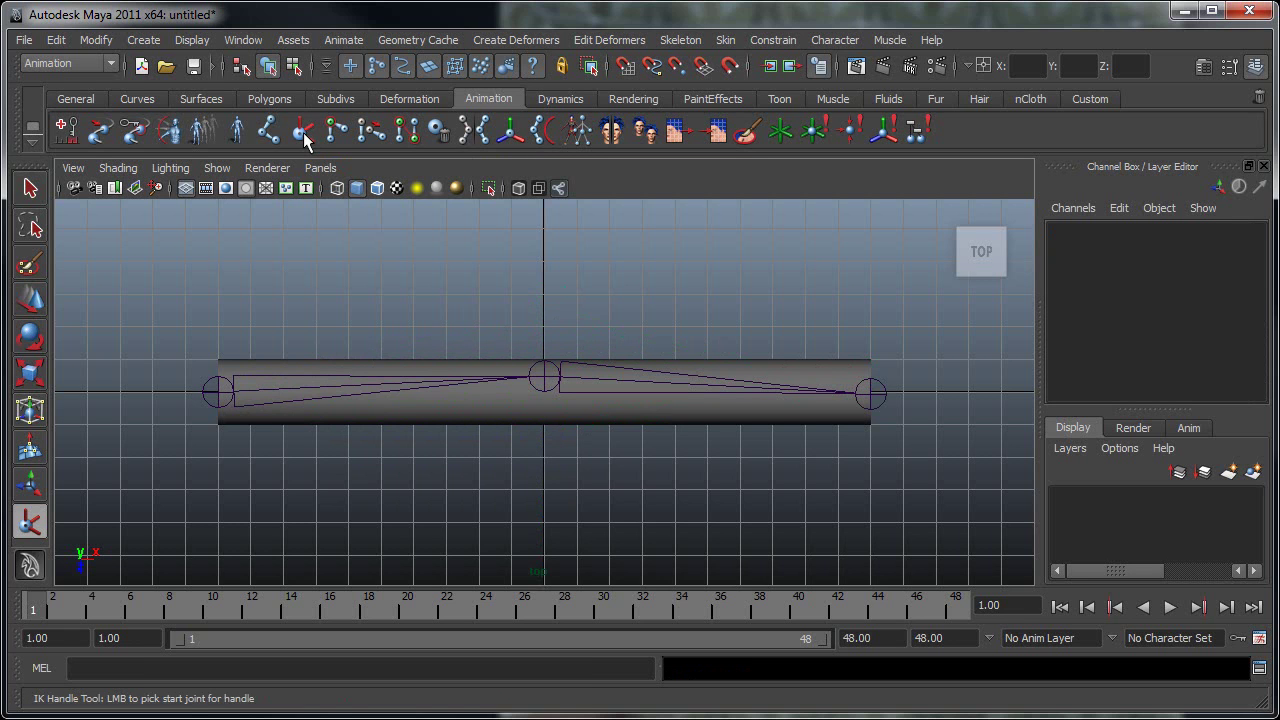
click(229, 392)
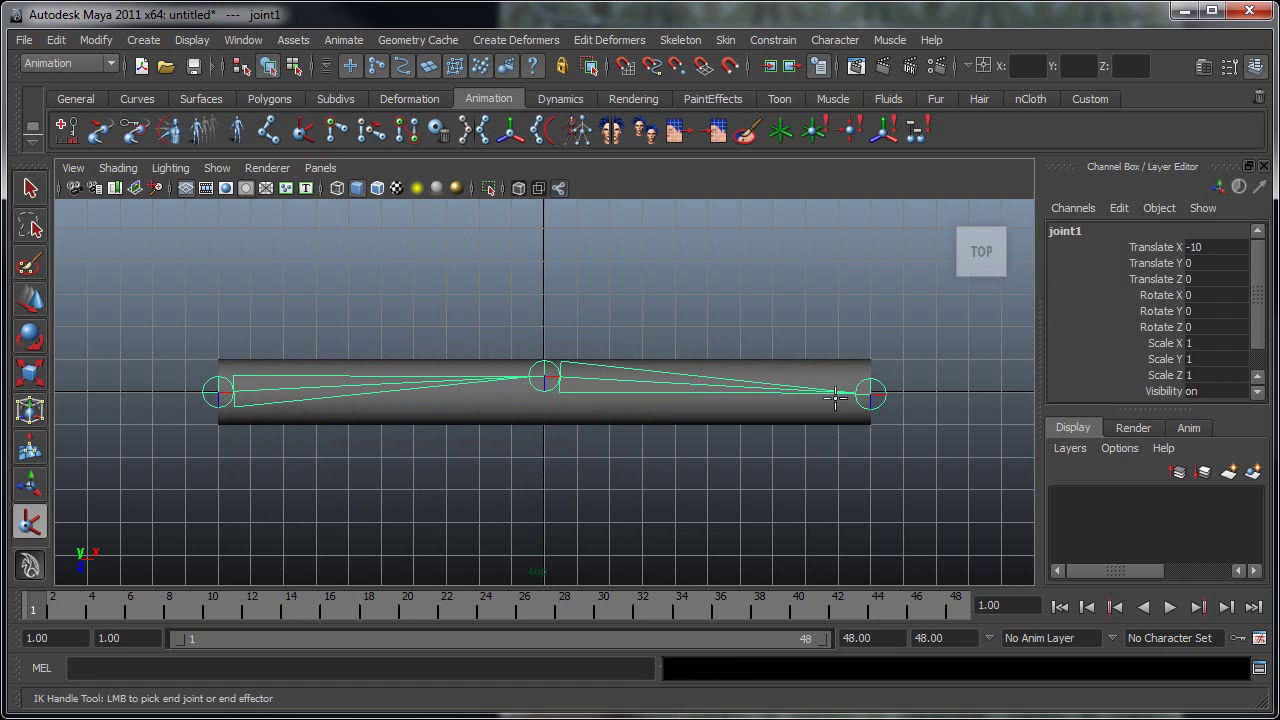
click(870, 394)
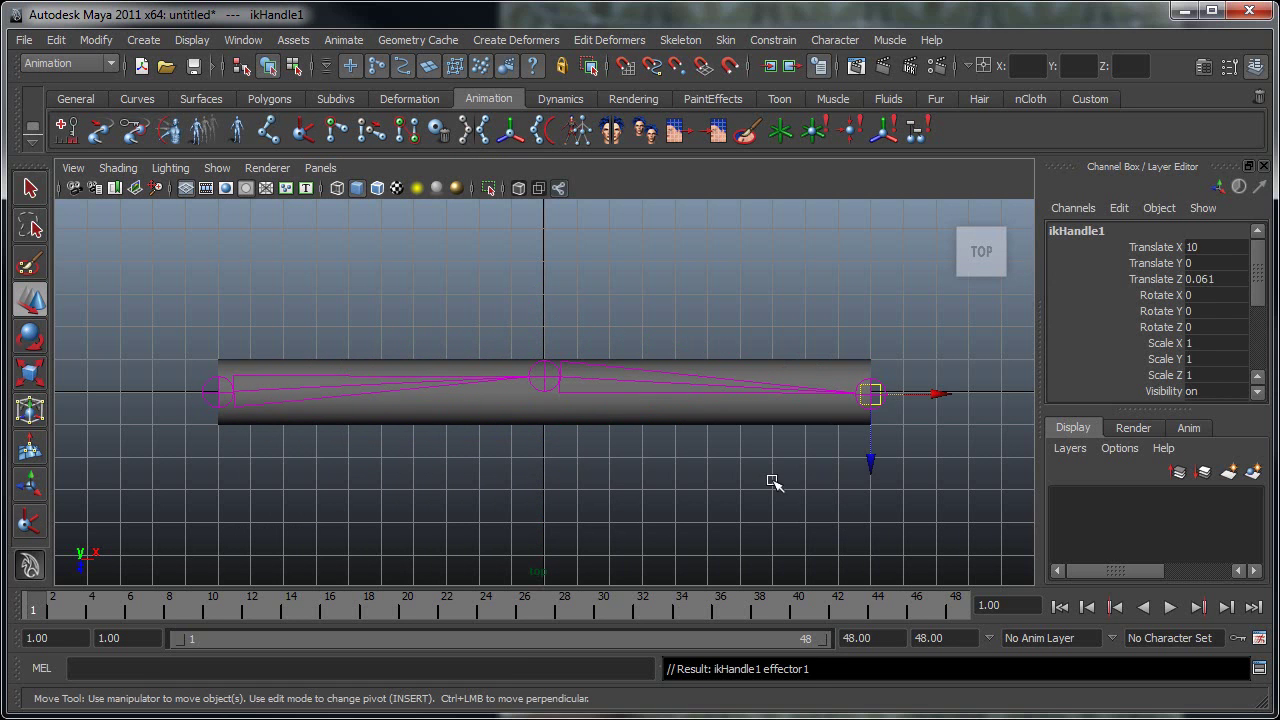
Switch the viewport from the top view to the perspective view.
key(w)
click(800, 465)
click(894, 395)
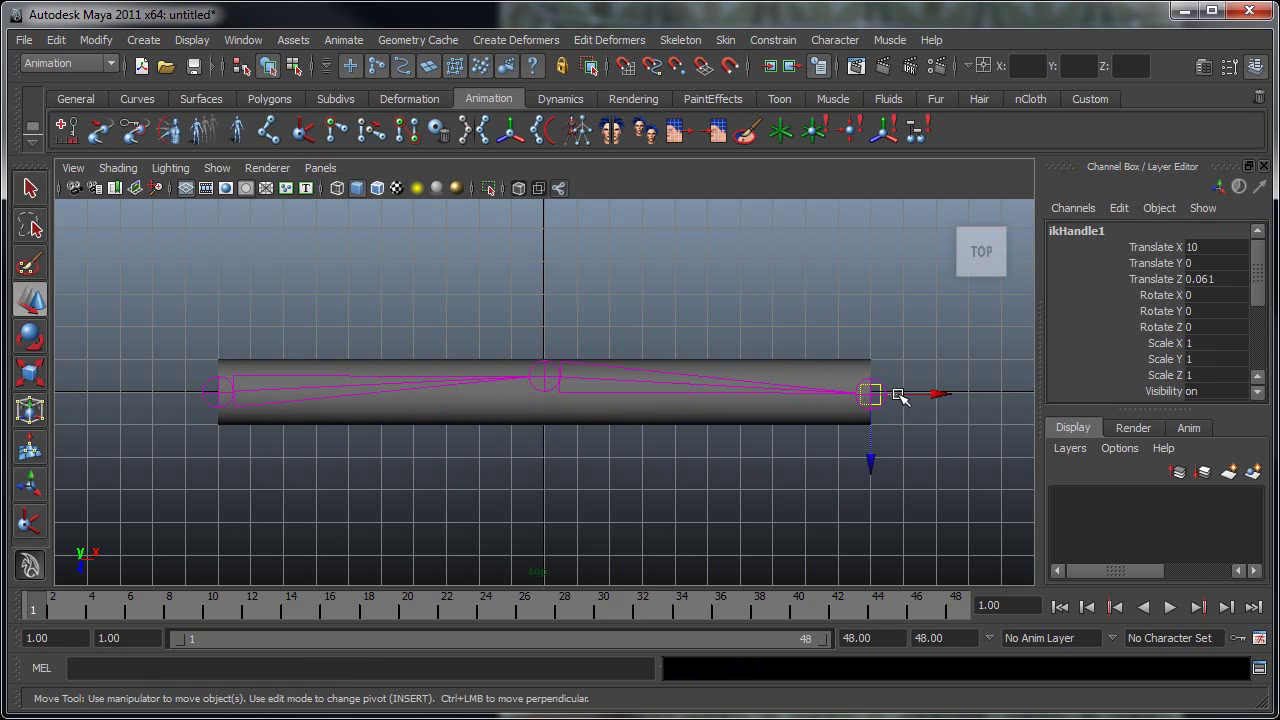
right_click(903, 397)
key(space)
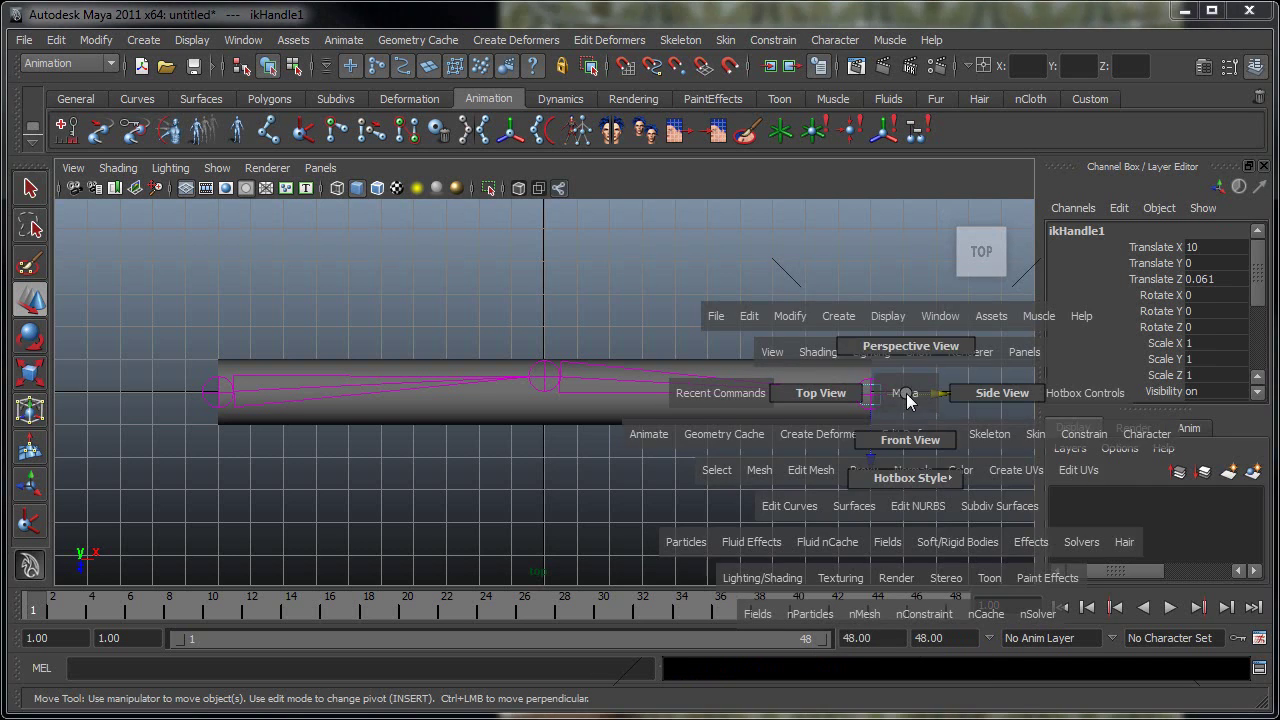
drag(906, 395, 910, 368)
Try moving the IK handle freely to about 7.27, 2.02, 0.97 to bend the joint chain, and undo the move.
alt+drag(429, 416, 668, 398)
click(580, 514)
alt+middle_drag(668, 398, 583, 377)
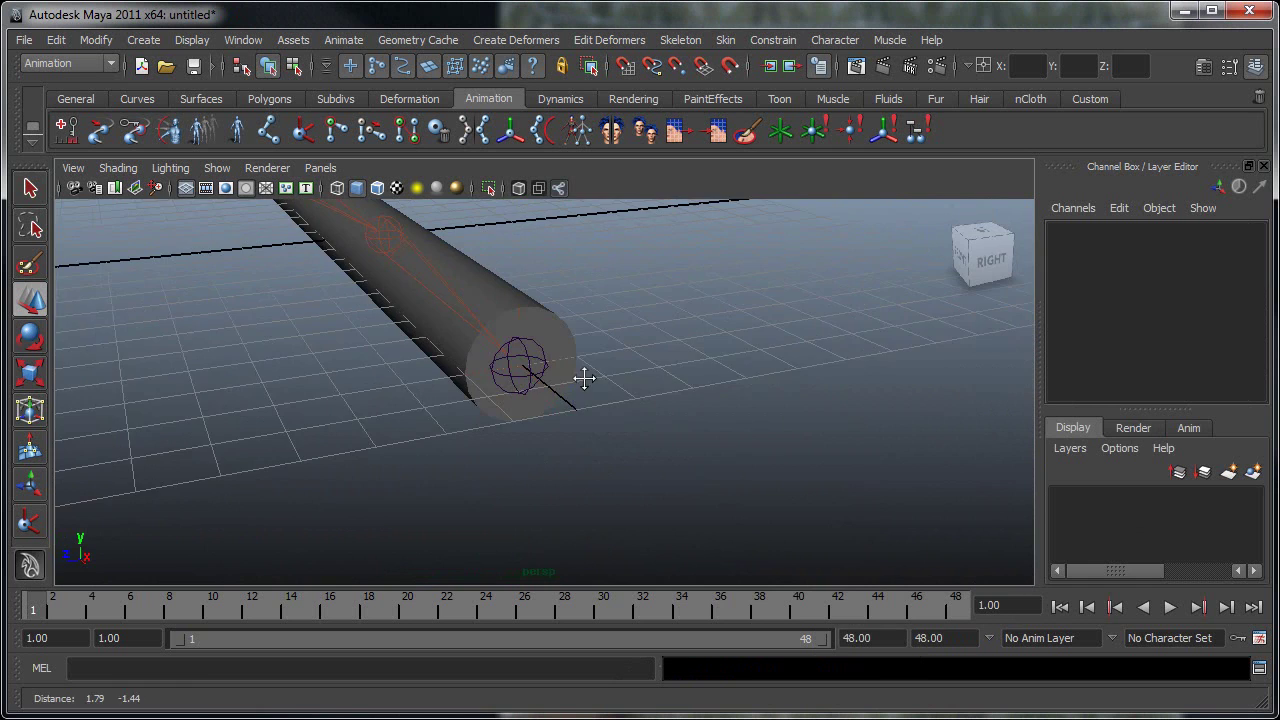
alt+drag(583, 377, 663, 463)
alt+right_drag(446, 497, 526, 537)
alt+middle_drag(768, 486, 650, 346)
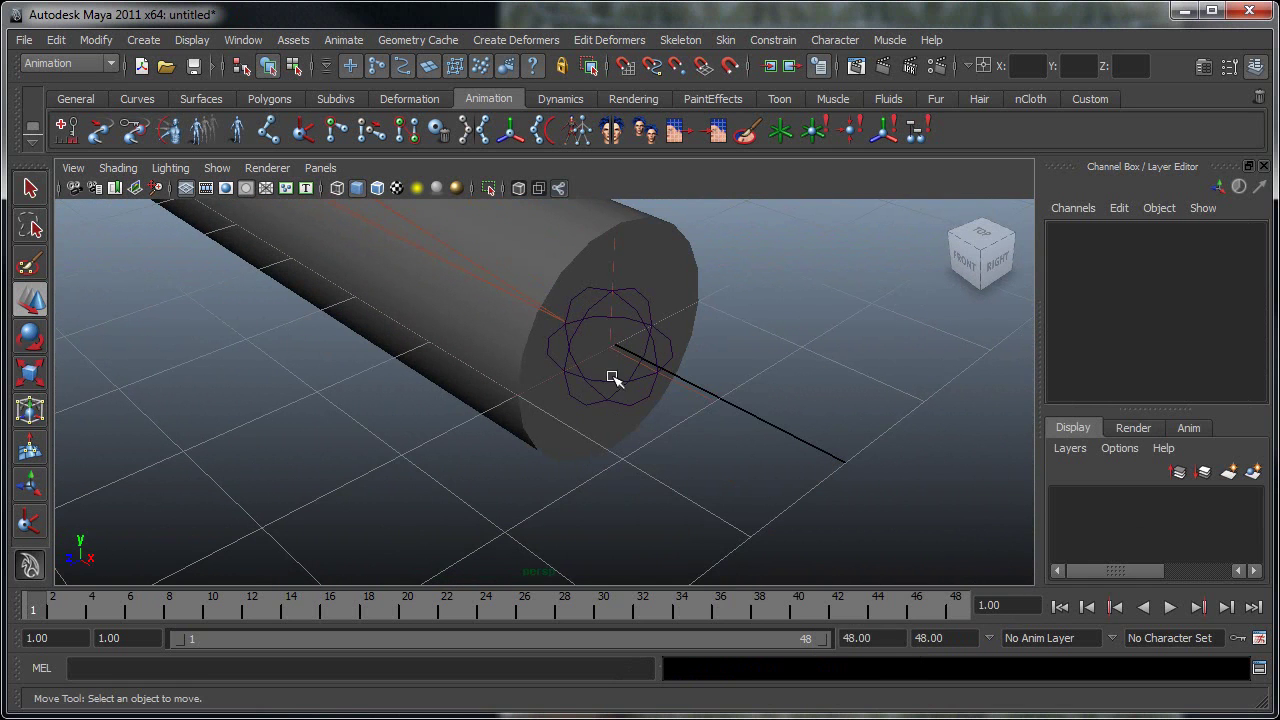
drag(709, 371, 680, 429)
alt+right_drag(680, 388, 654, 486)
drag(654, 486, 574, 423)
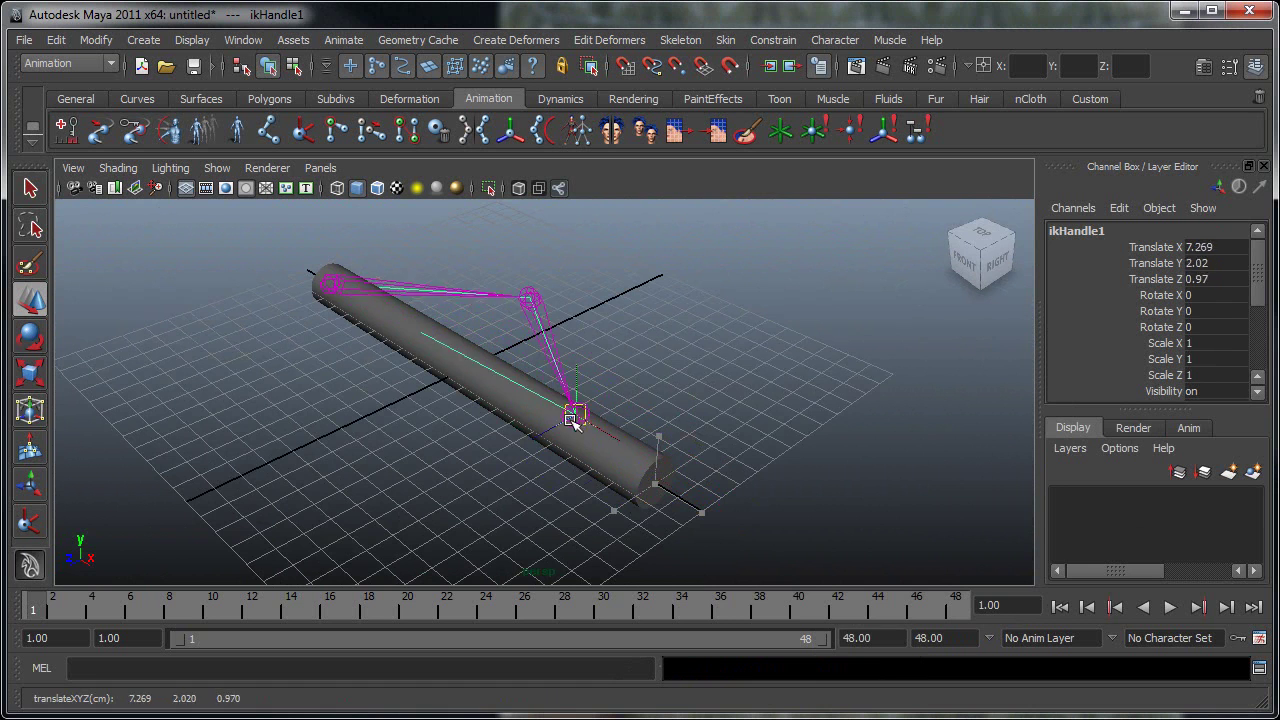
key(z)
key(z)
Select the root joint together with the cylinder and apply a Smooth Bind between them.
alt+drag(392, 394, 477, 417)
click(438, 411)
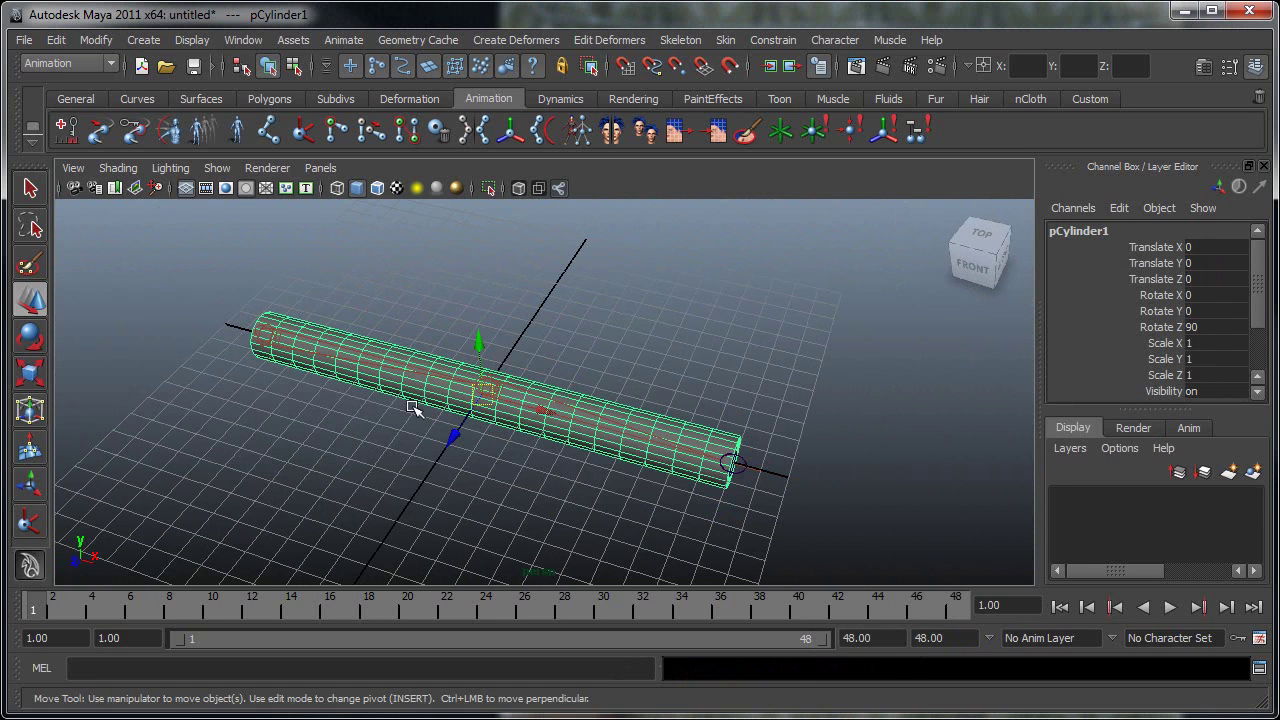
click(268, 333)
key(q)
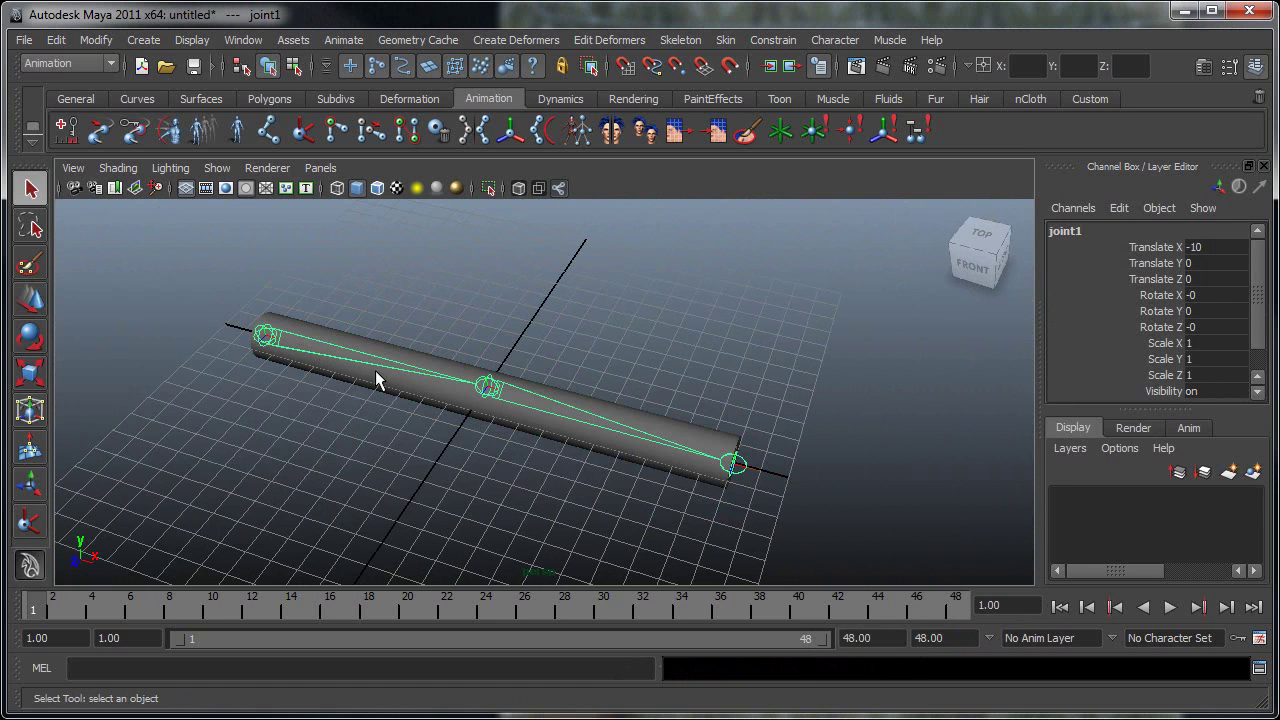
shift+click(447, 405)
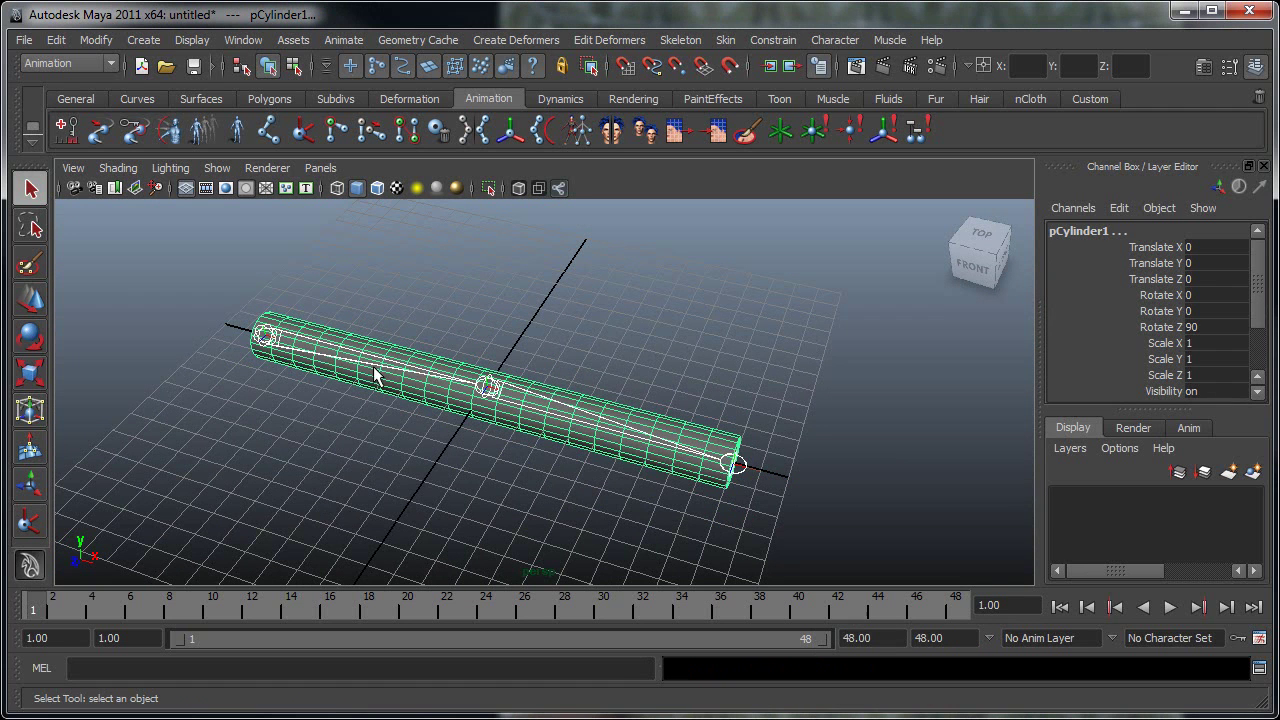
click(724, 41)
mouse_move(729, 68)
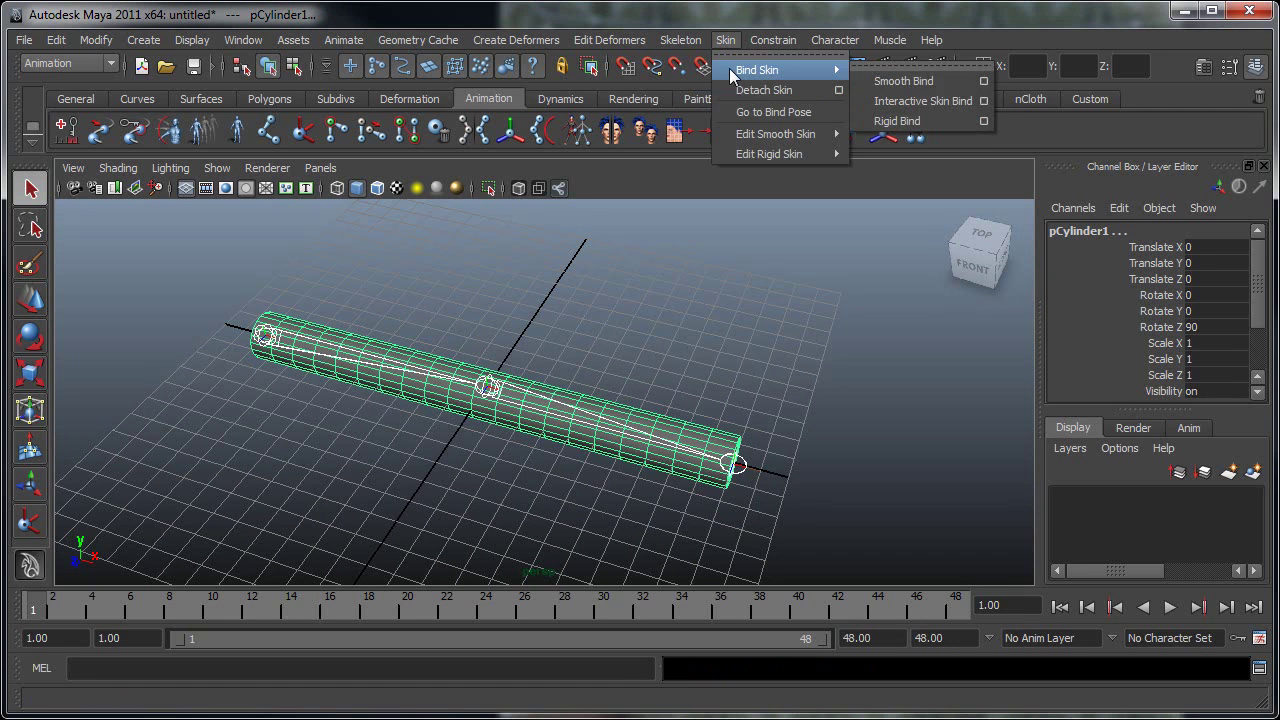
click(905, 82)
Test the bound cylinder by moving the IK handle along X to about 6.12, and examine the bend from several angles.
click(751, 477)
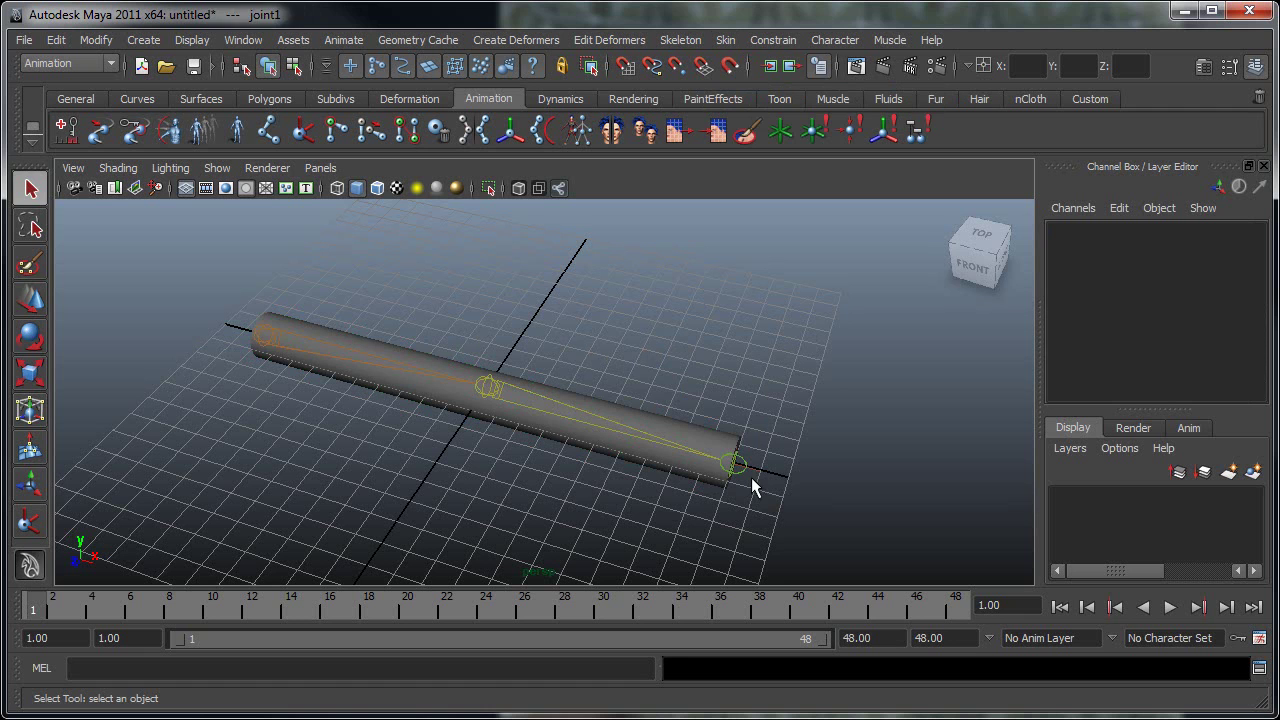
click(753, 467)
key(w)
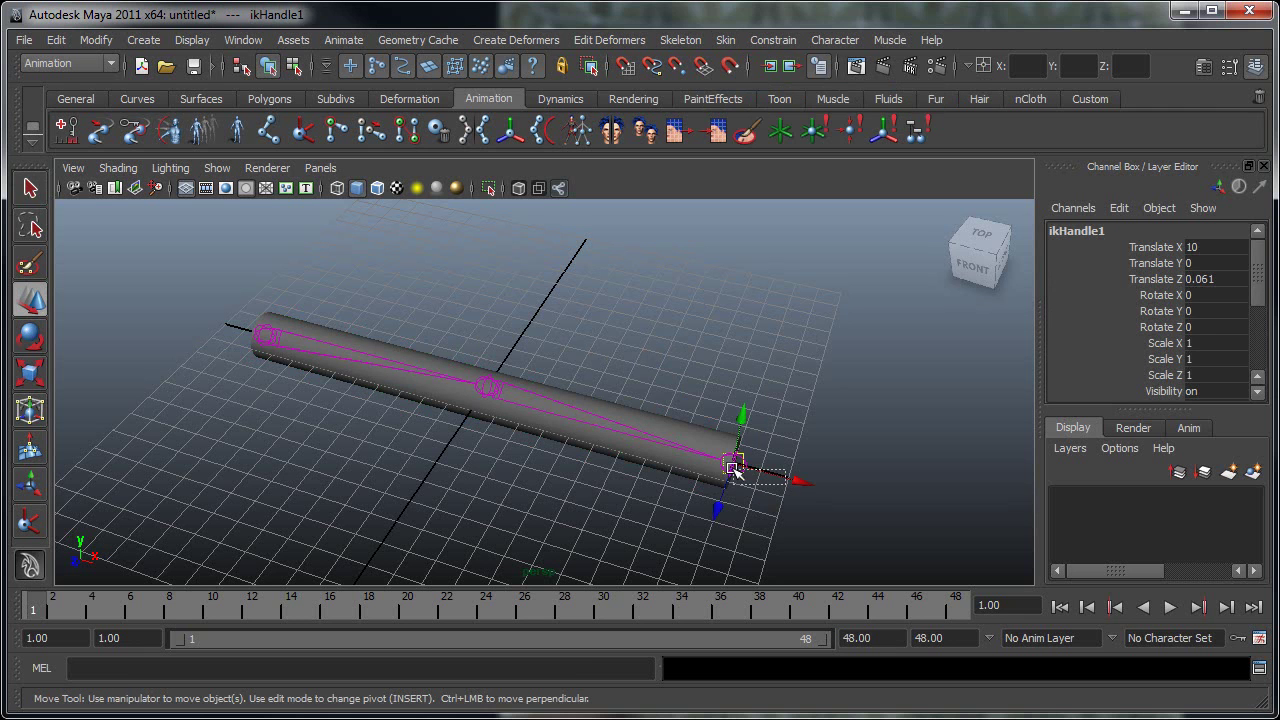
click(771, 466)
click(757, 466)
drag(788, 483, 704, 568)
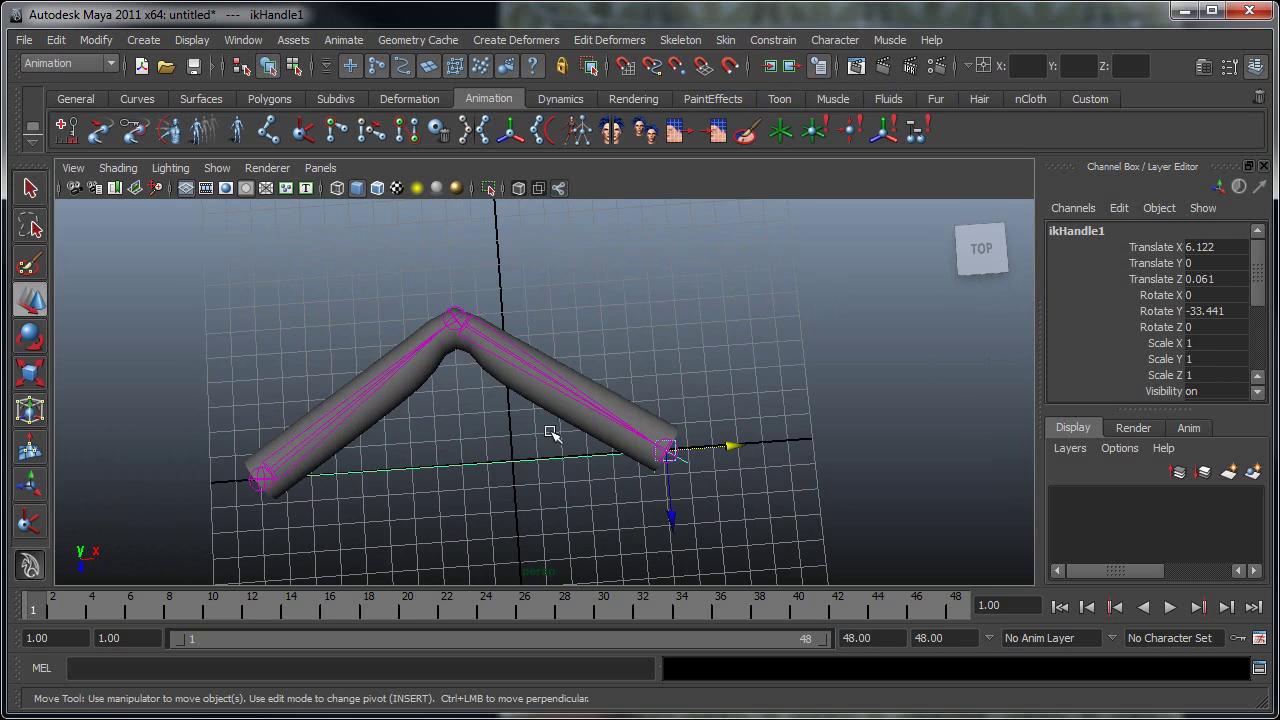
alt+middle_drag(477, 437, 373, 485)
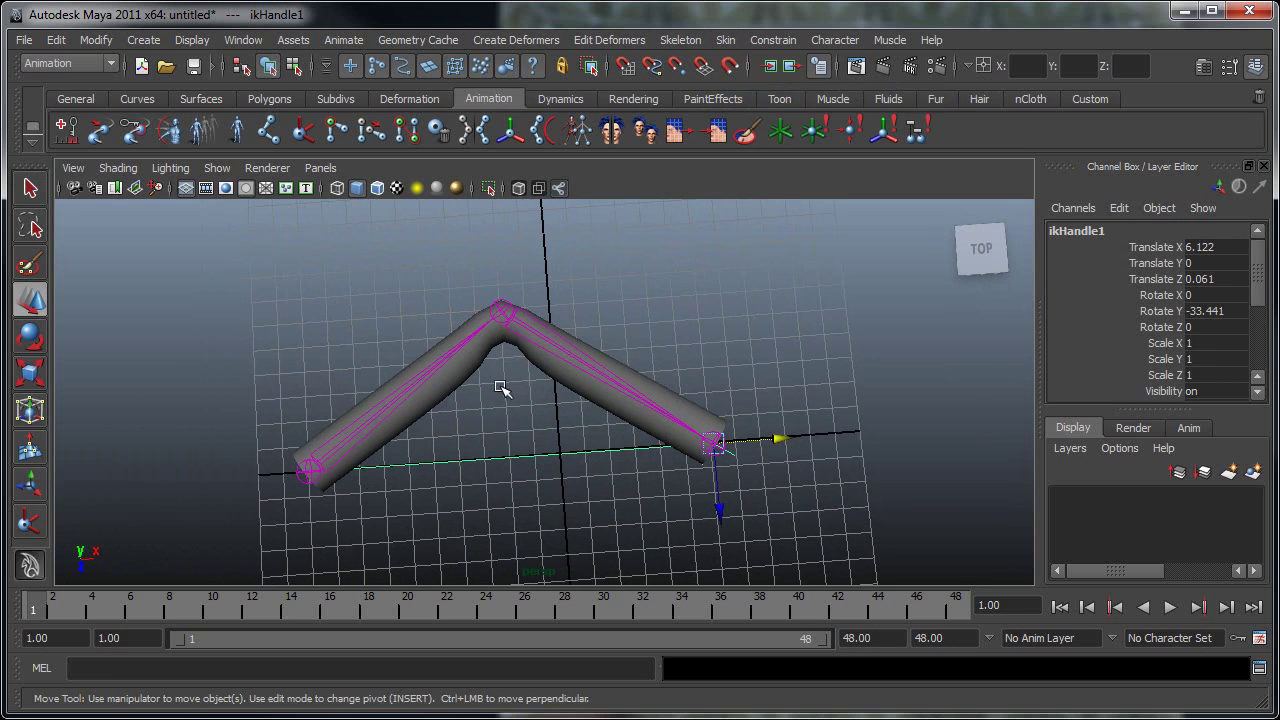
alt+drag(606, 476, 371, 331)
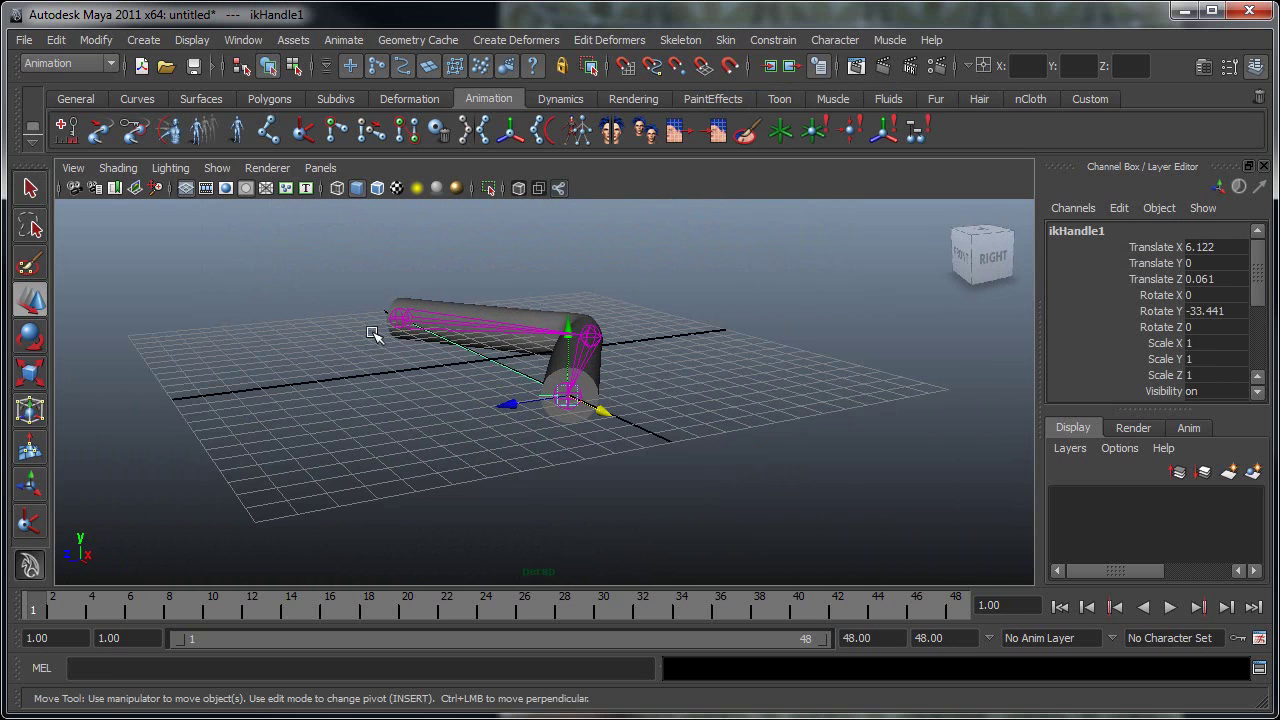
Try moving the IK handle freely to deform the cylinder further, and undo all of the handle moves.
drag(598, 408, 536, 326)
key(z)
key(z)
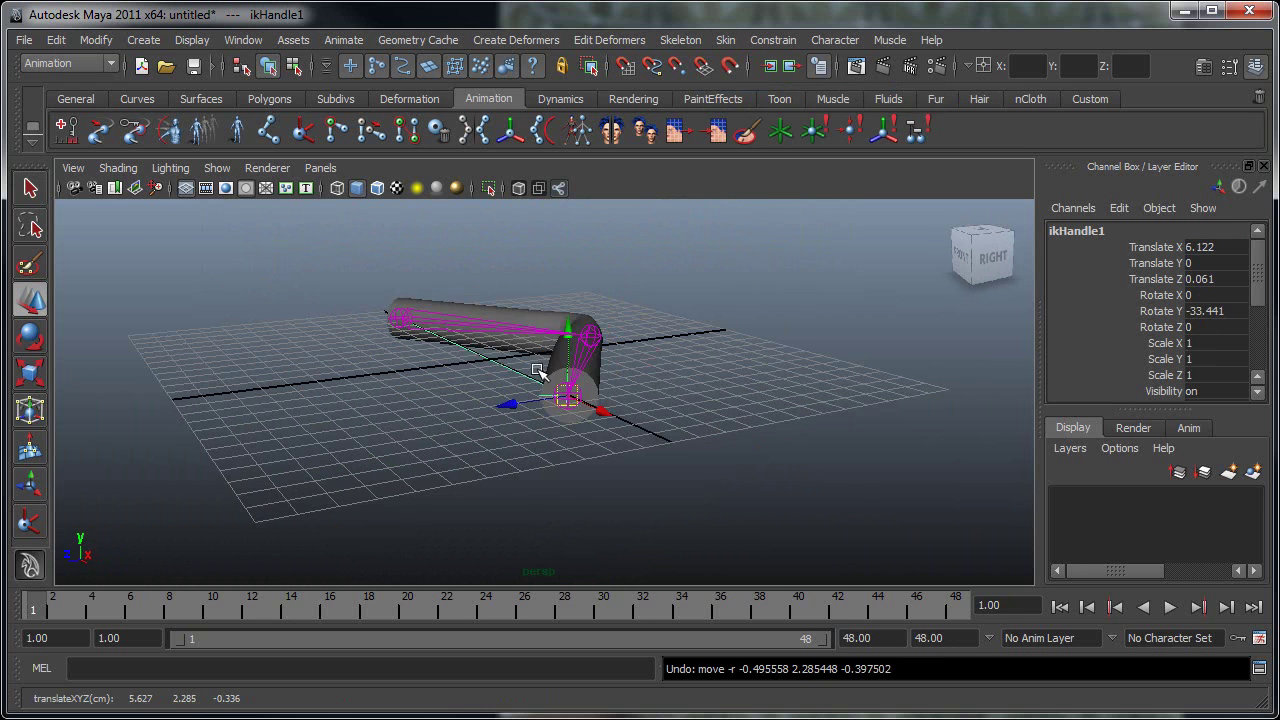
alt+drag(485, 385, 786, 455)
alt+drag(421, 455, 470, 440)
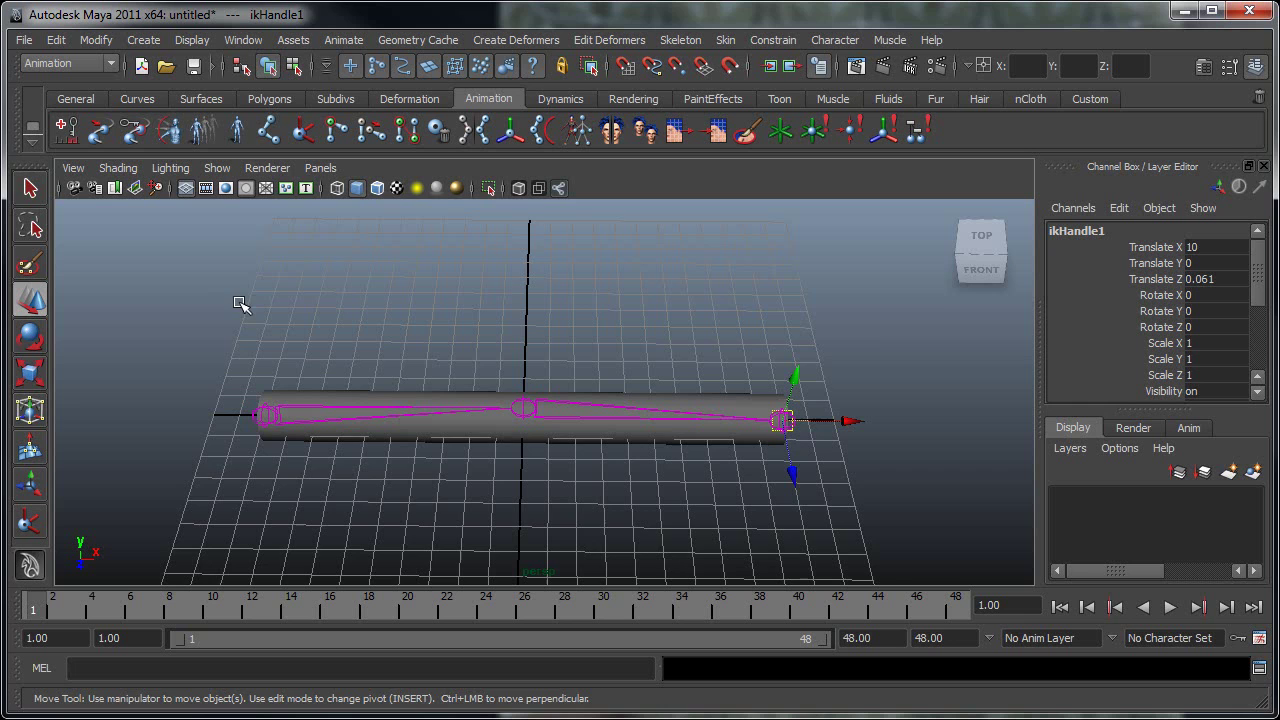
alt+drag(745, 408, 634, 420)
drag(737, 449, 657, 398)
key(z)
alt+drag(565, 458, 537, 449)
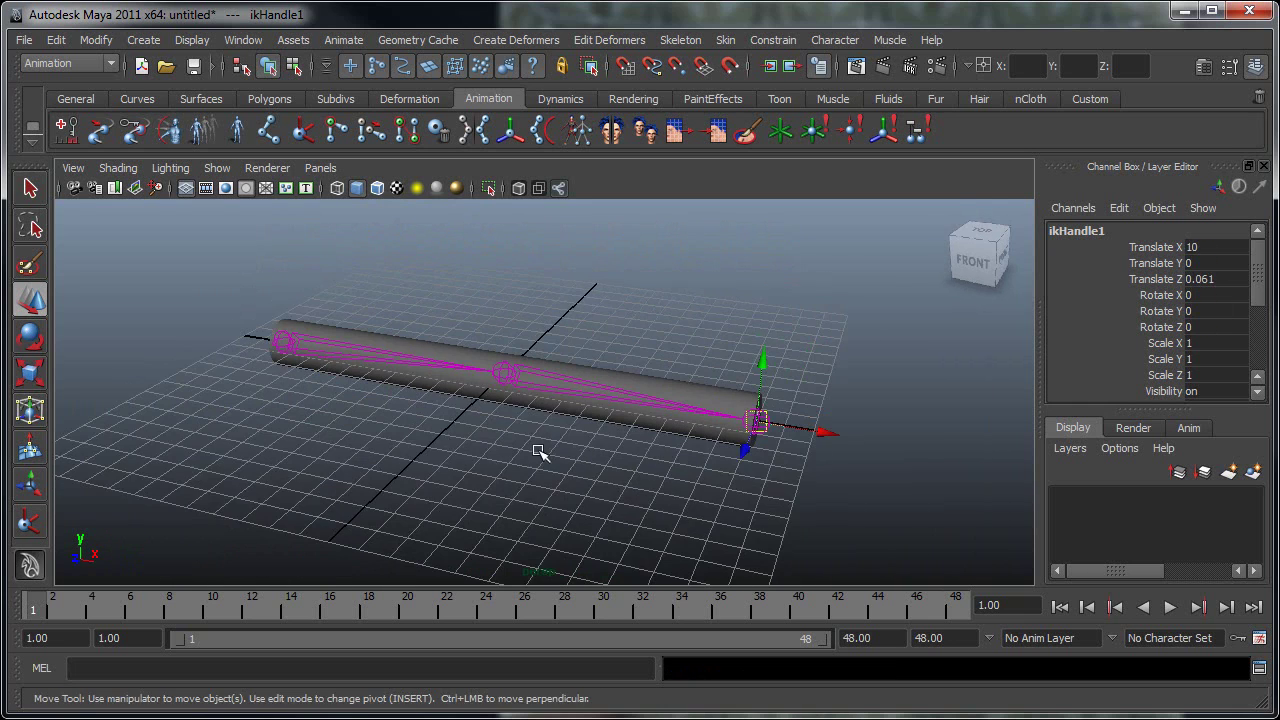
Try moving the root joint freely to about -11.0, 1.23, -1.2, and undo the move.
click(281, 338)
alt+drag(306, 364, 362, 390)
drag(282, 405, 253, 358)
key(ctrl+z)
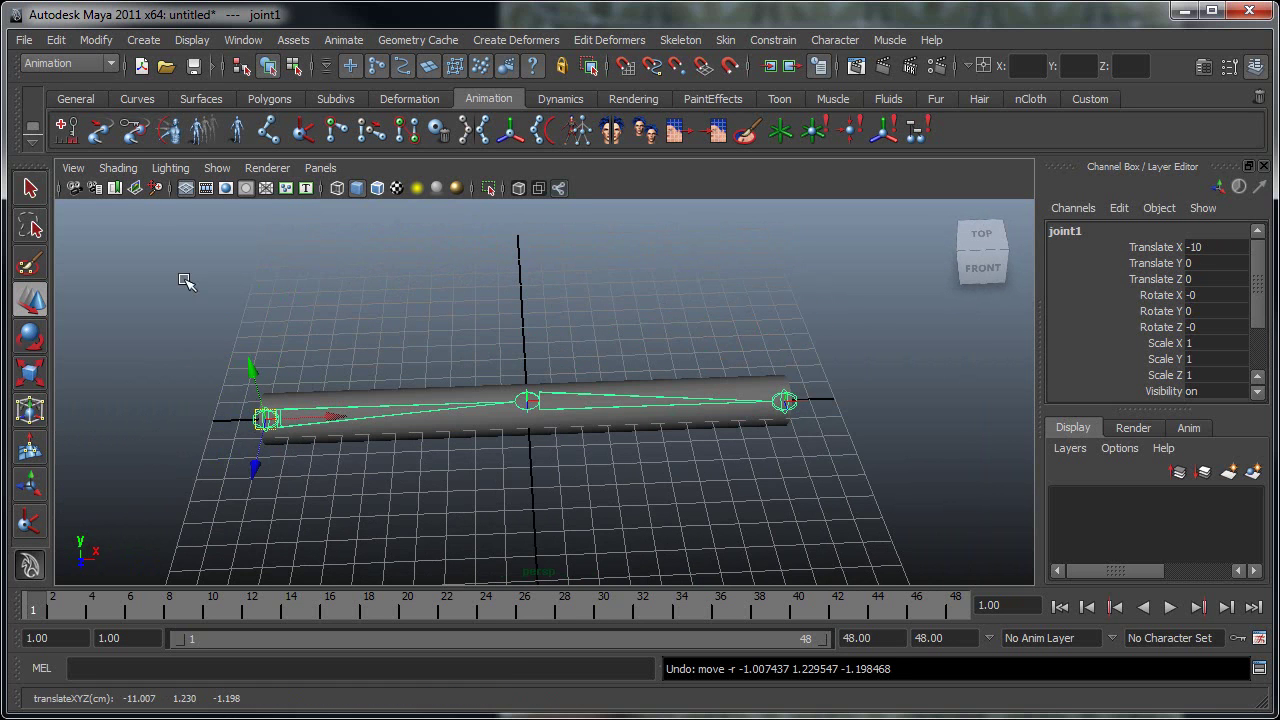
Create a NURBS circle snapped to the grid at X -11, just beyond the root joint.
click(137, 102)
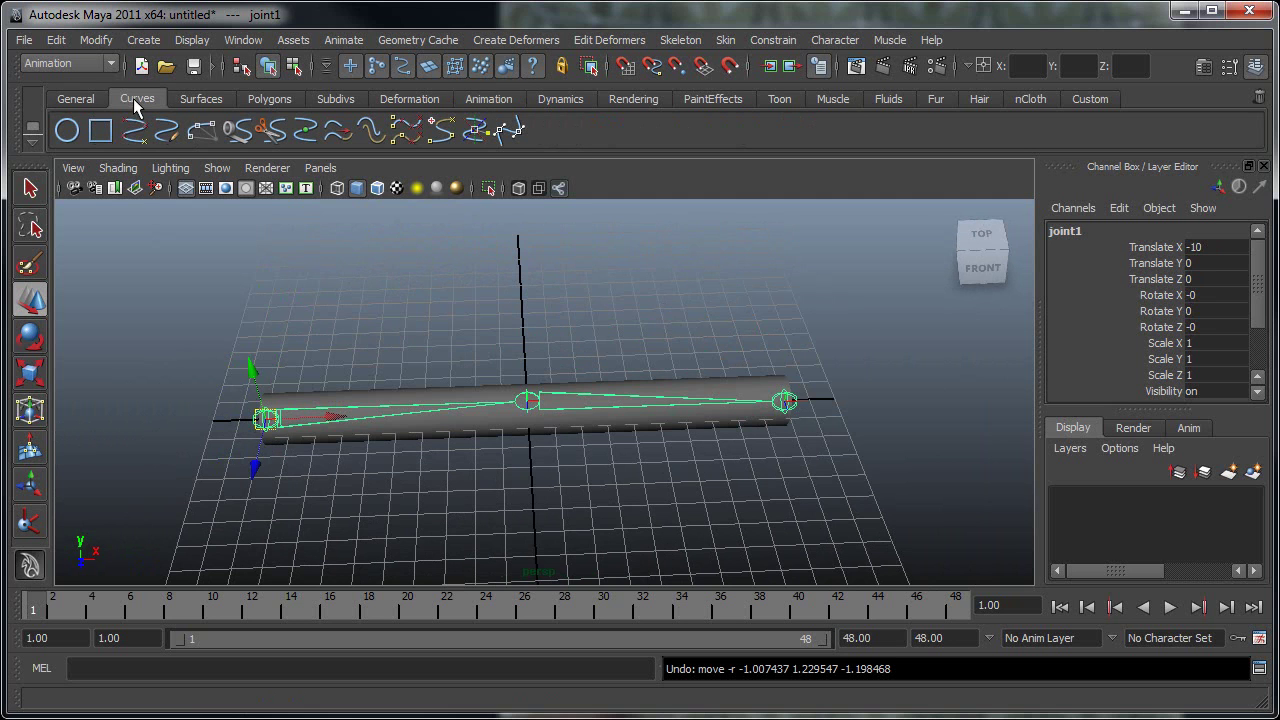
alt+middle_drag(188, 461, 474, 446)
alt+right_drag(474, 446, 722, 447)
alt+middle_drag(722, 447, 653, 444)
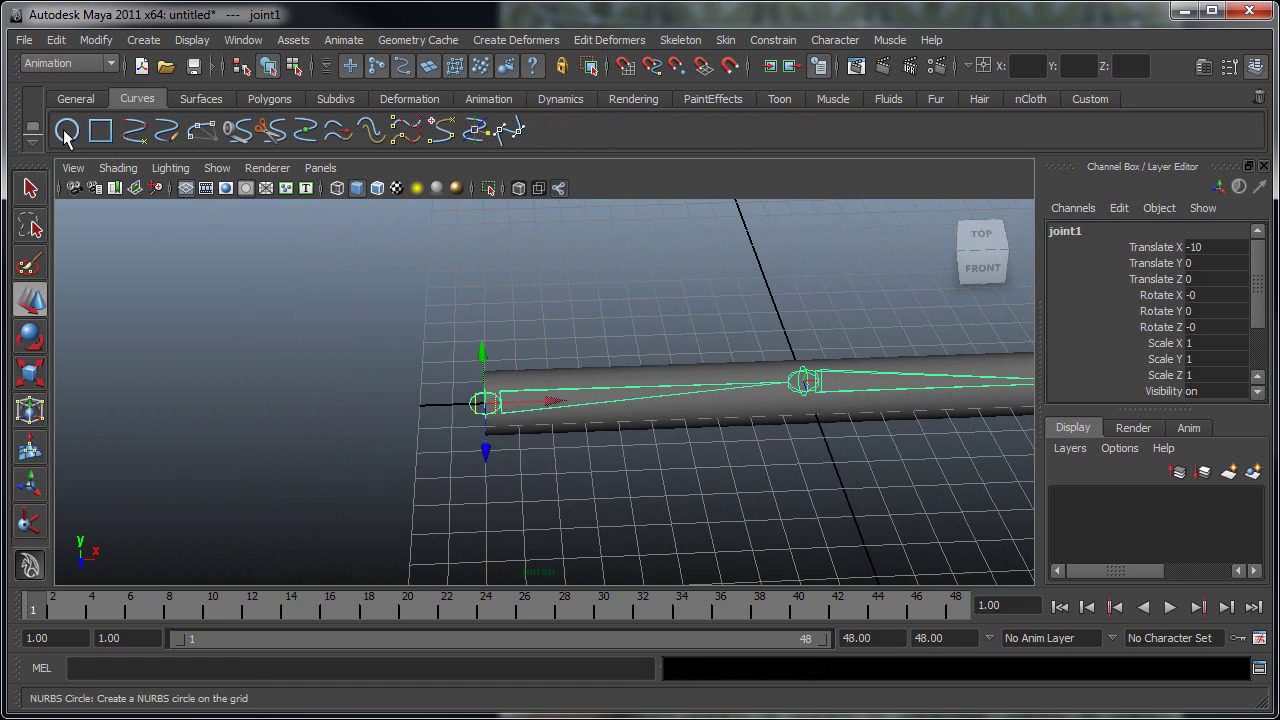
click(66, 133)
alt+drag(500, 517, 500, 529)
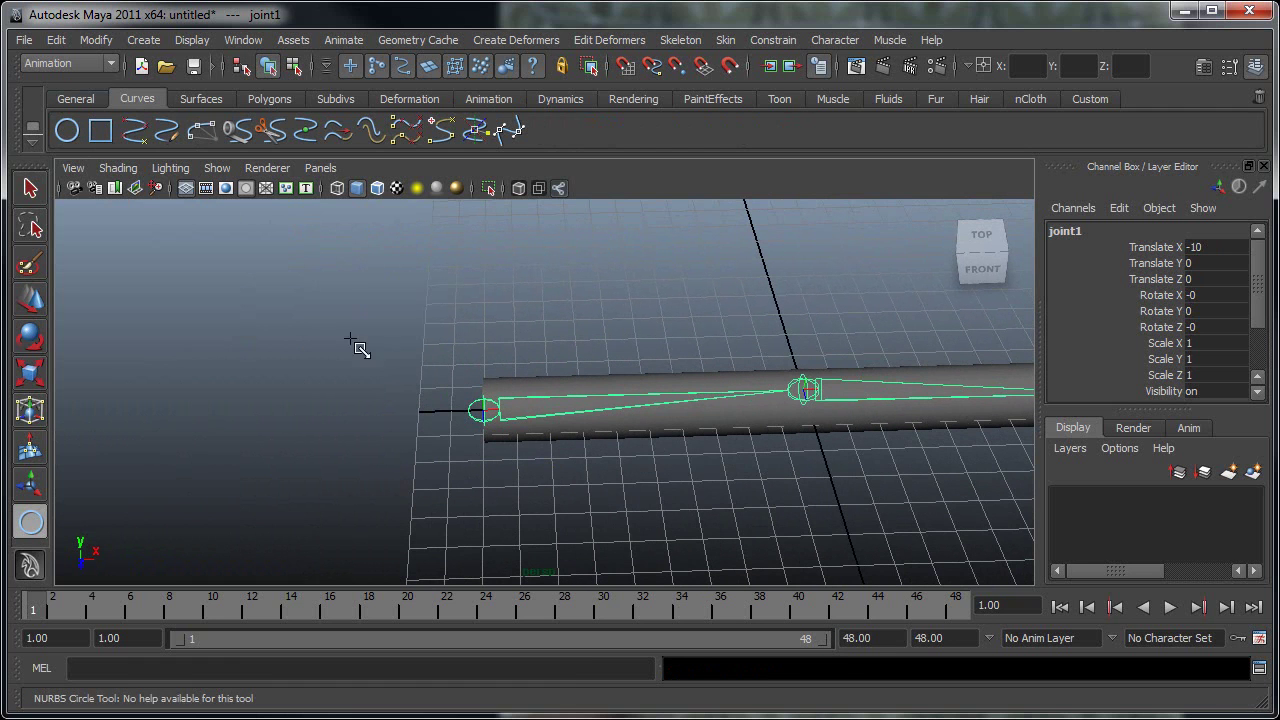
key(x)
click(450, 419)
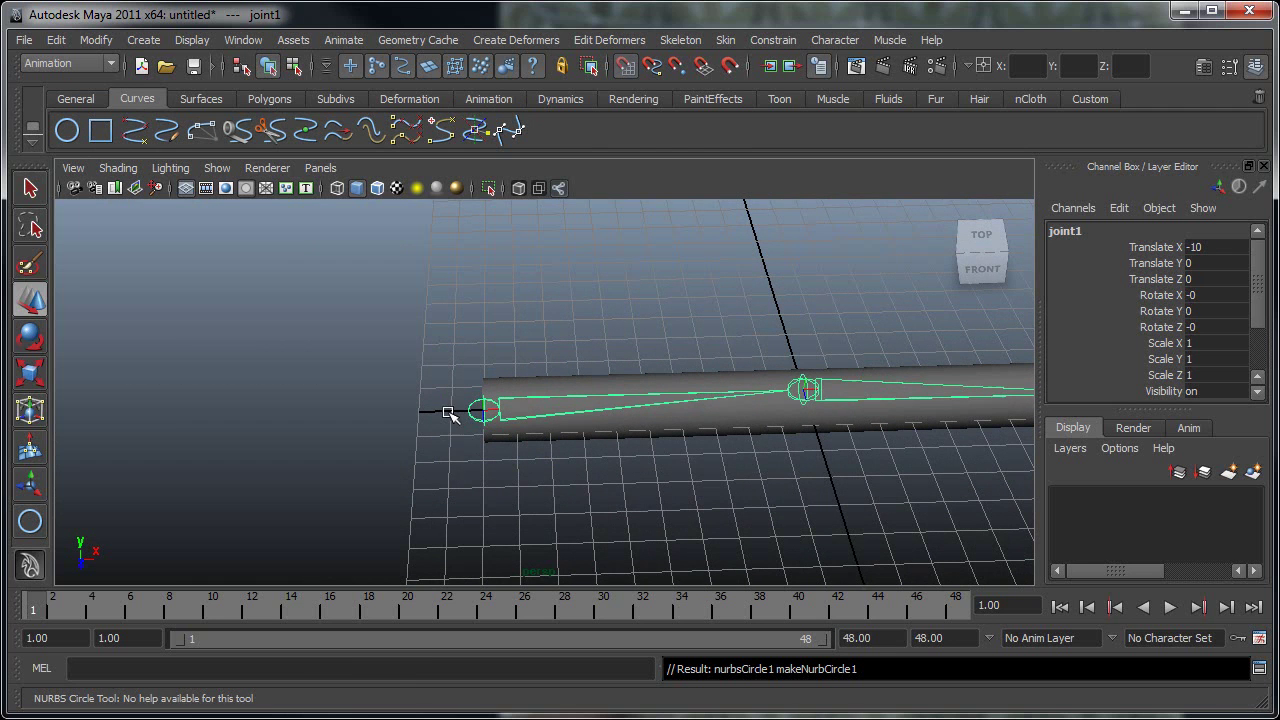
Rotate the NURBS circle to 90 degrees in Z so it stands around the cylinder's axis.
key(e)
mouse_move(462, 422)
alt+mouse_down()
mouse_move(423, 440)
mouse_move(440, 420)
alt+mouse_up()
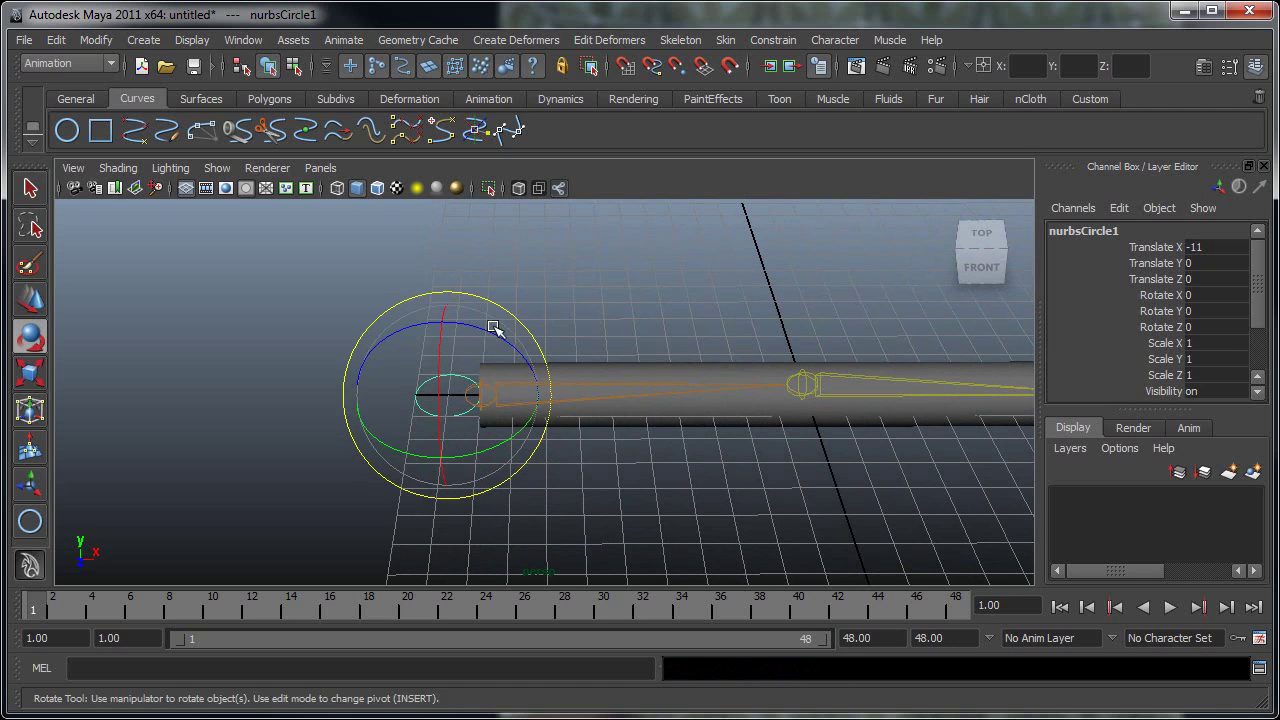
drag(491, 323, 520, 349)
double_click(1216, 328)
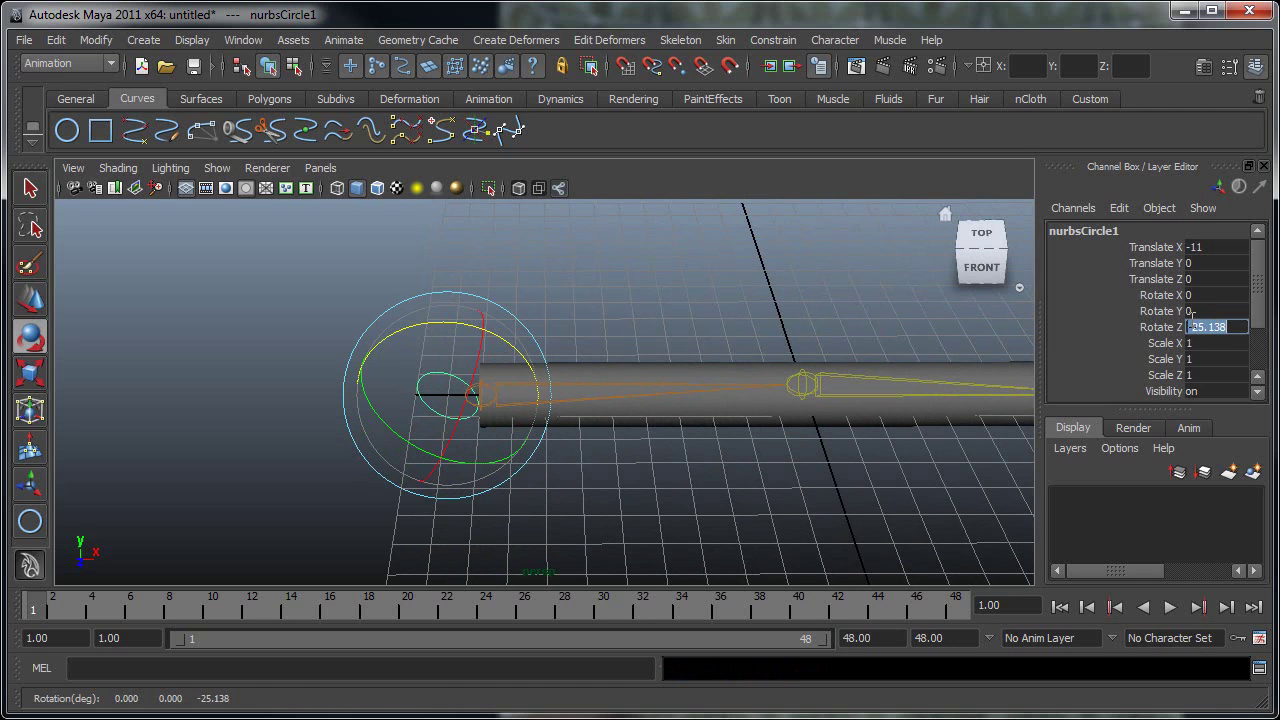
text(90)
key(Return)
Scale the NURBS circle uniformly to about 3.45 so it is clearly wider than the cylinder.
key(r)
alt+drag(529, 366, 390, 410)
drag(437, 364, 557, 383)
Move the circle along X and snap it onto the root joint at X -10.
key(w)
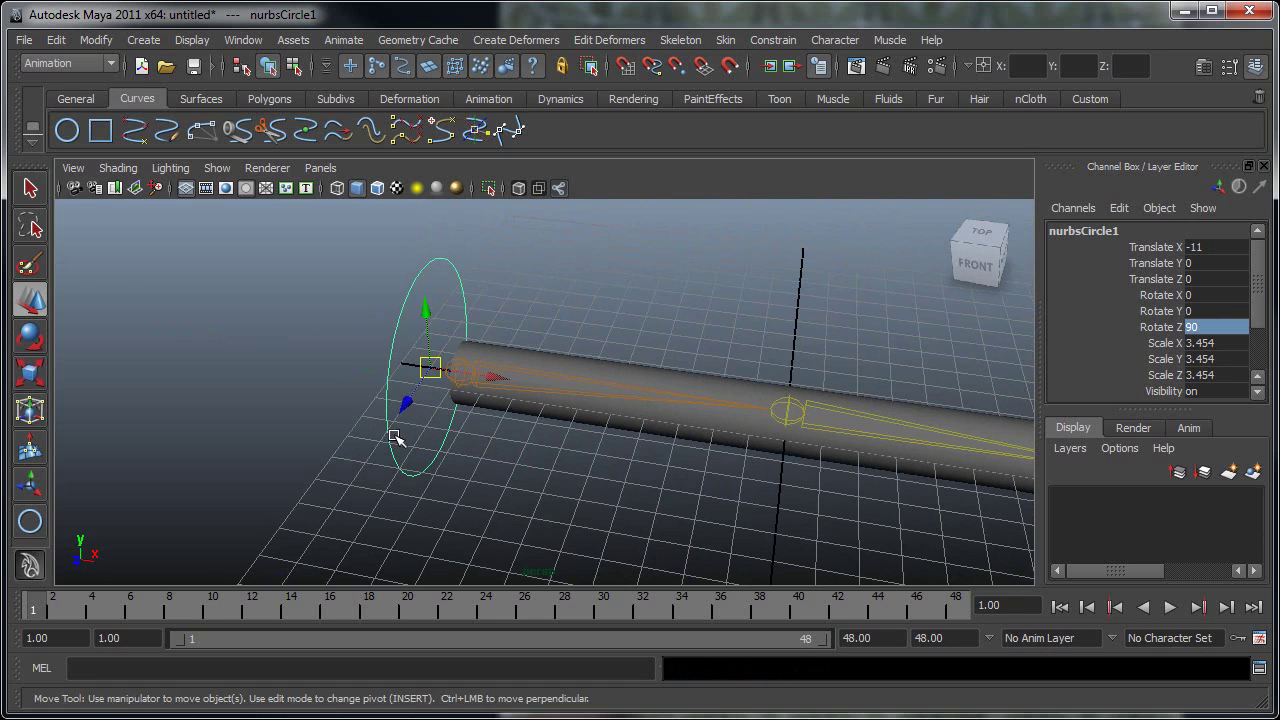
alt+right_drag(398, 438, 594, 457)
alt+middle_drag(448, 435, 591, 437)
alt+middle_drag(516, 408, 535, 450)
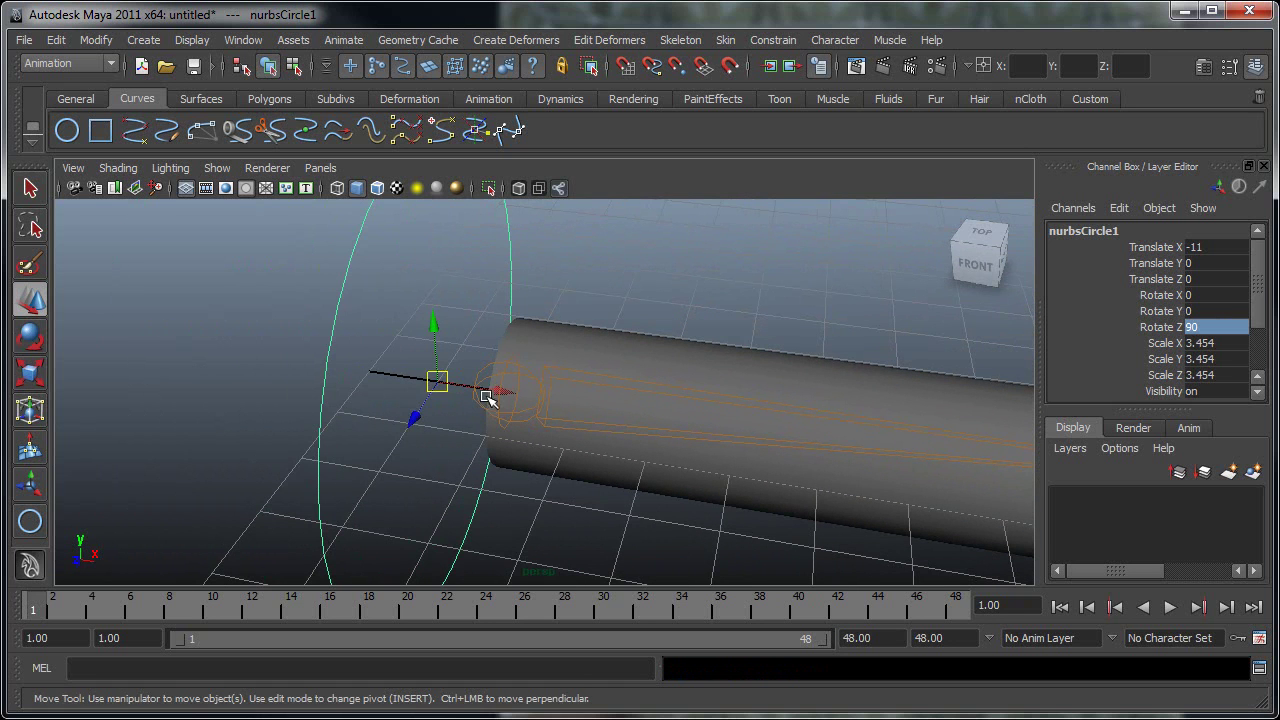
key(v)
drag(503, 392, 507, 394)
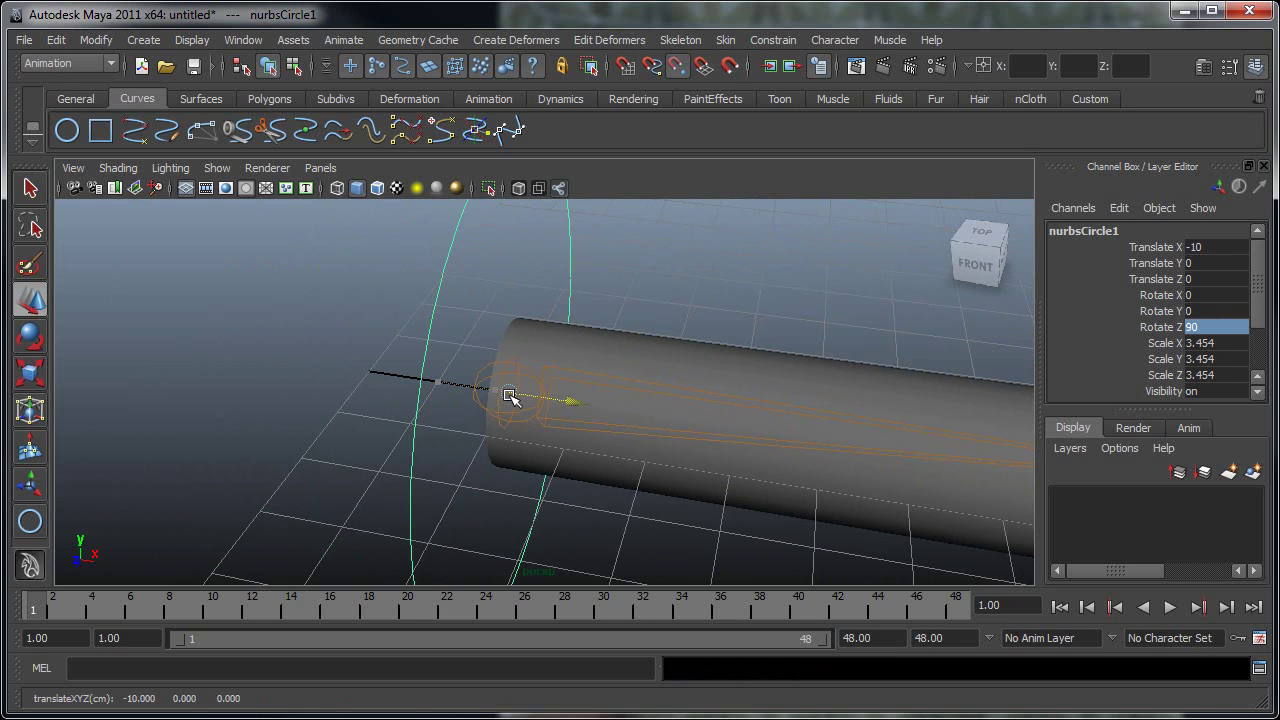
Duplicate the root circle and snap the copy onto the end joint at X 10.
alt+drag(600, 429, 458, 432)
key(ctrl+d)
alt+right_drag(677, 440, 576, 474)
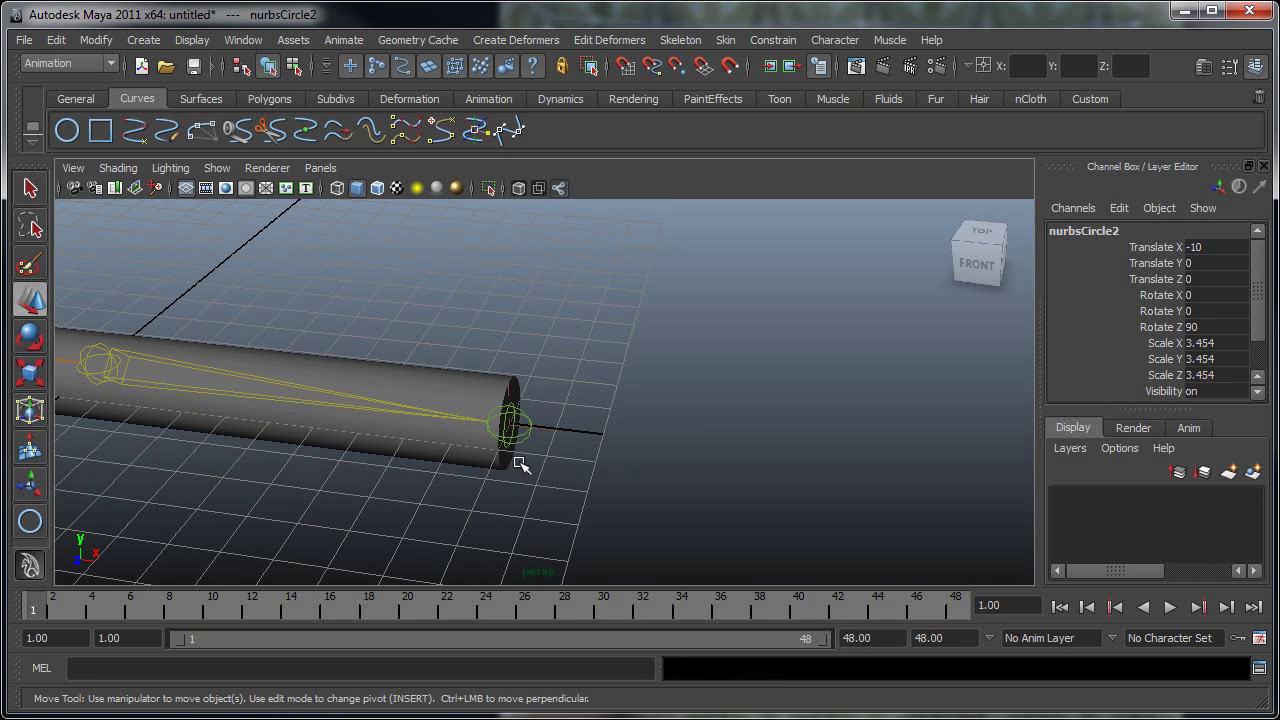
key(v)
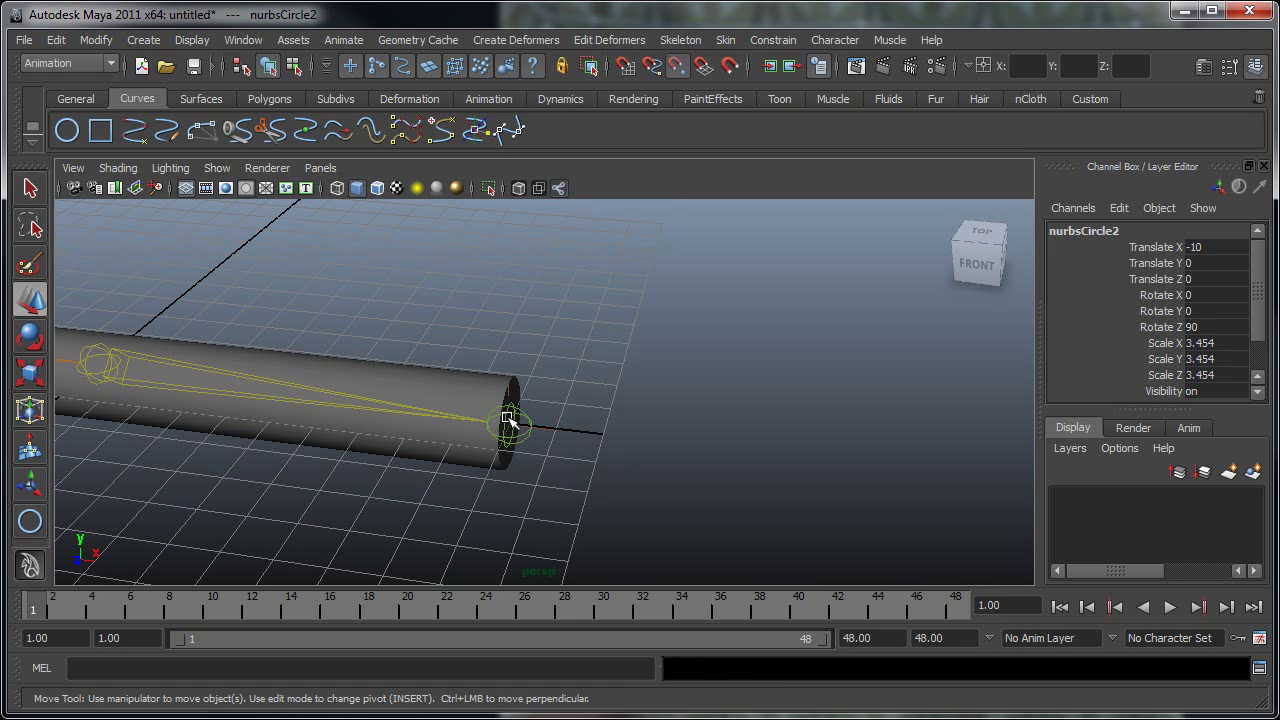
middle_click(510, 425)
Scale the end joint's circle down uniformly to about 2.64.
alt+drag(505, 473, 391, 451)
key(r)
drag(437, 405, 306, 380)
key(a)
Duplicate the end circle and snap the copy to the grid behind the middle joint at X 0, Z -3.
key(ctrl+d)
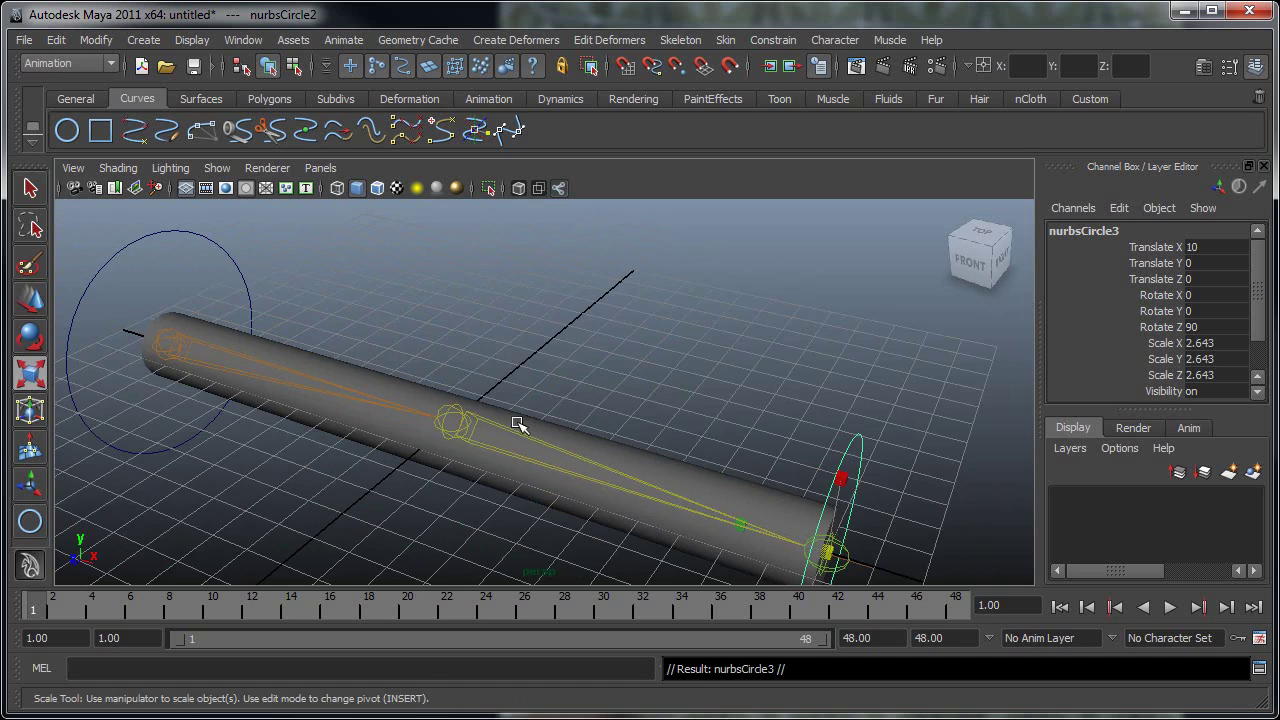
alt+drag(495, 408, 574, 454)
key(w)
alt+middle_drag(496, 441, 499, 432)
alt+drag(445, 457, 630, 428)
key(x)
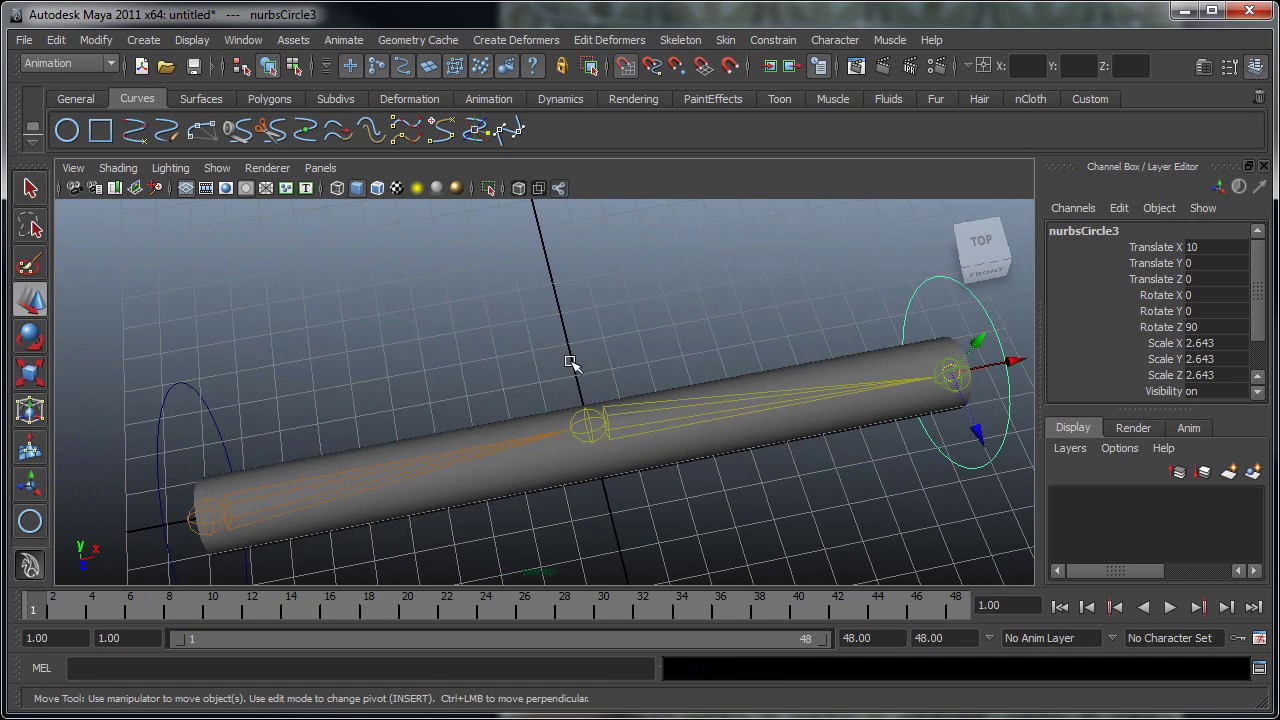
middle_drag(566, 347, 566, 338)
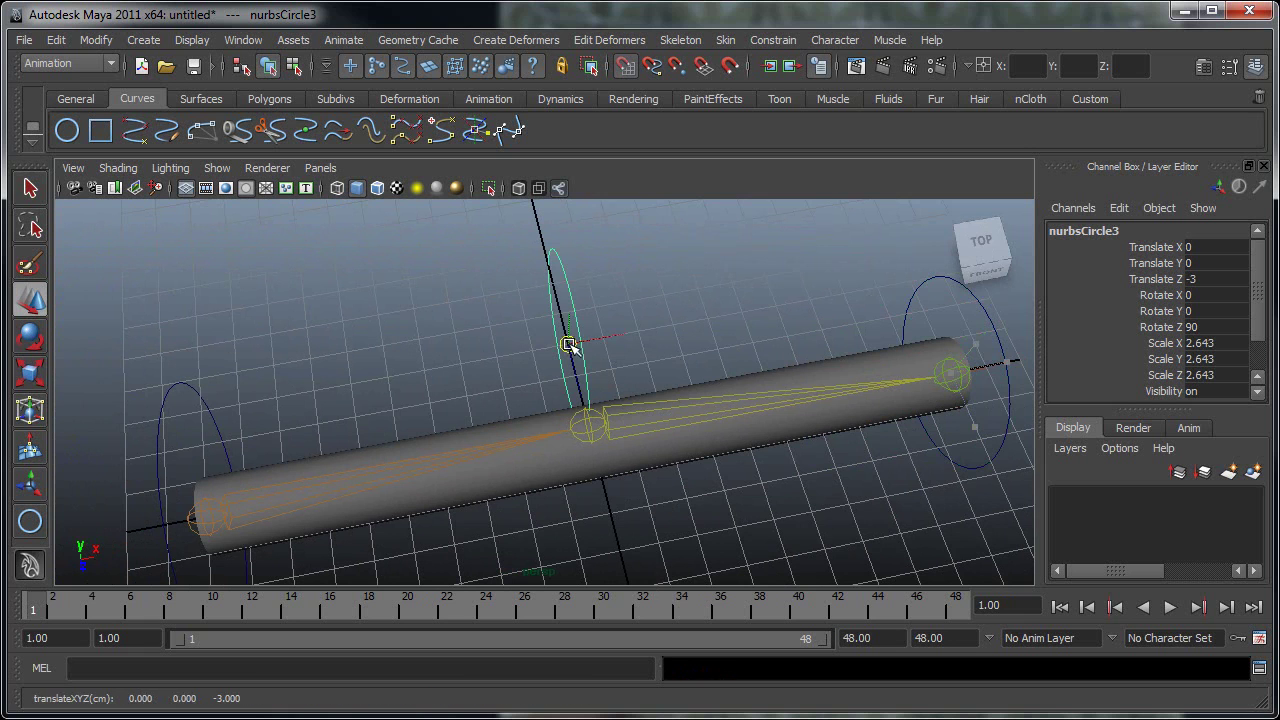
Rotate the circle behind the middle joint so it faces the joint, and scale it down.
key(e)
drag(632, 408, 529, 420)
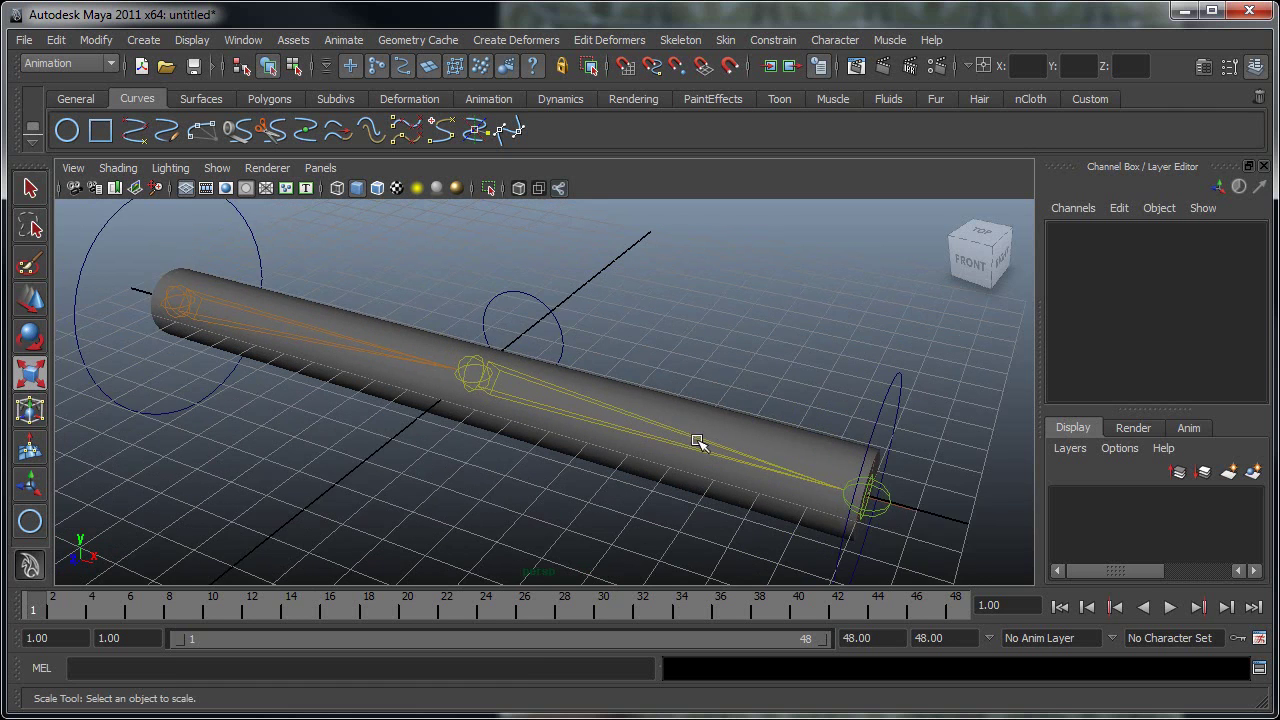
alt+right_drag(697, 440, 525, 438)
alt+drag(525, 438, 574, 446)
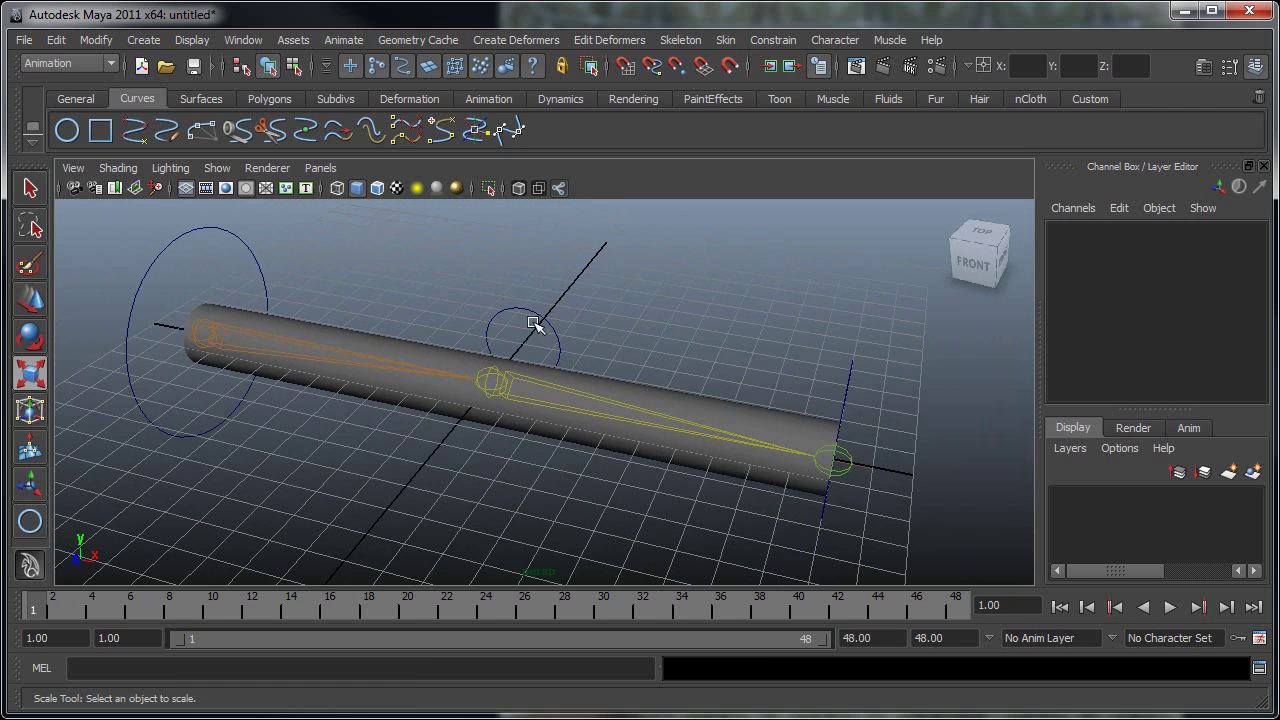
alt+right_drag(766, 398, 432, 412)
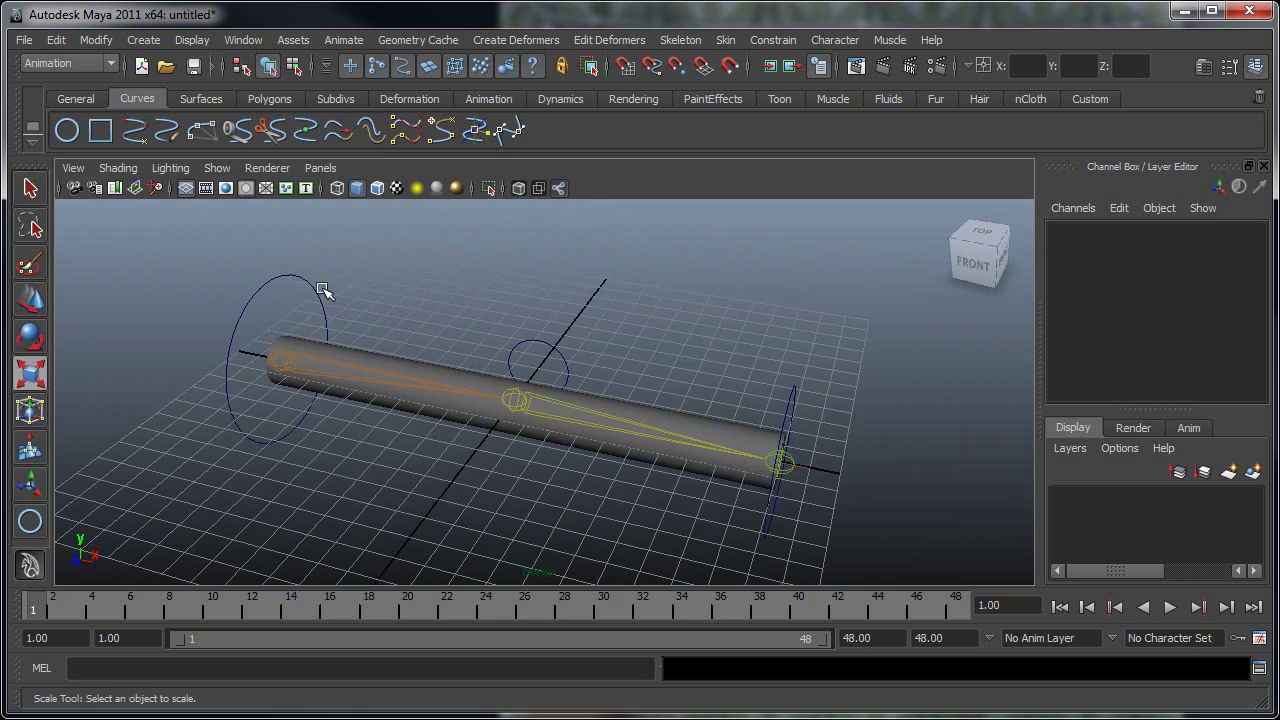
click(322, 300)
key(q)
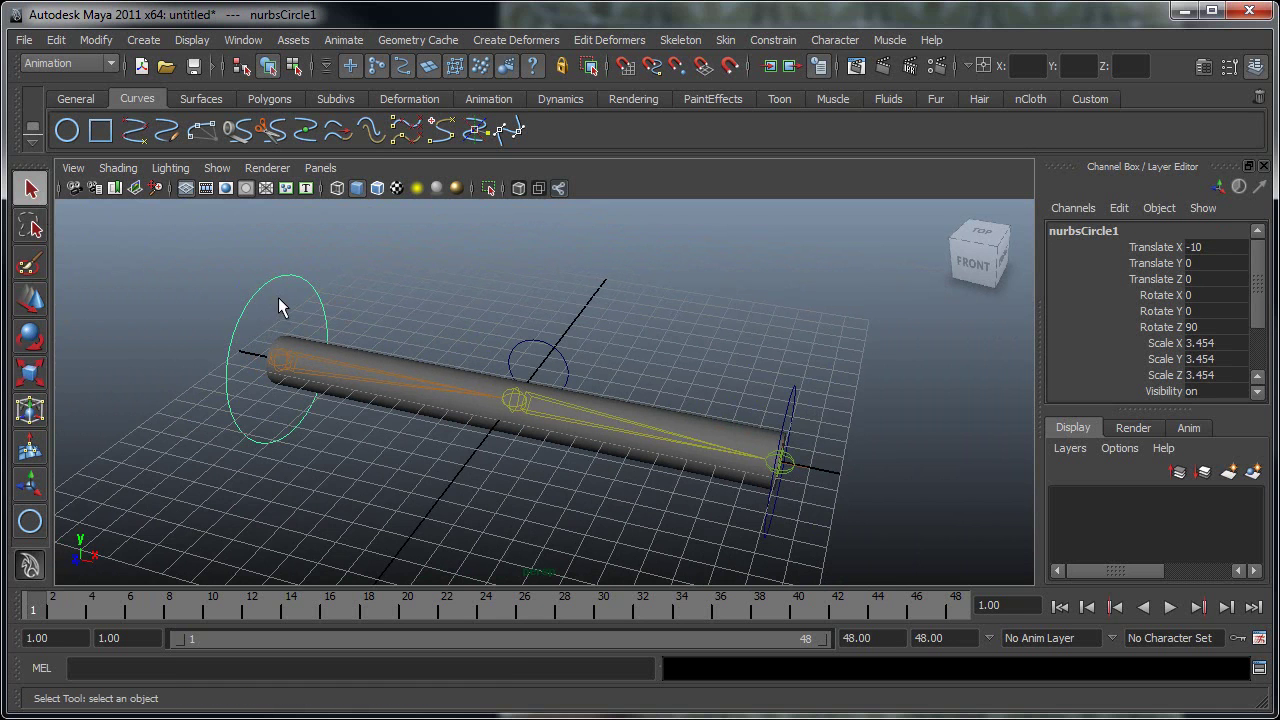
click(283, 368)
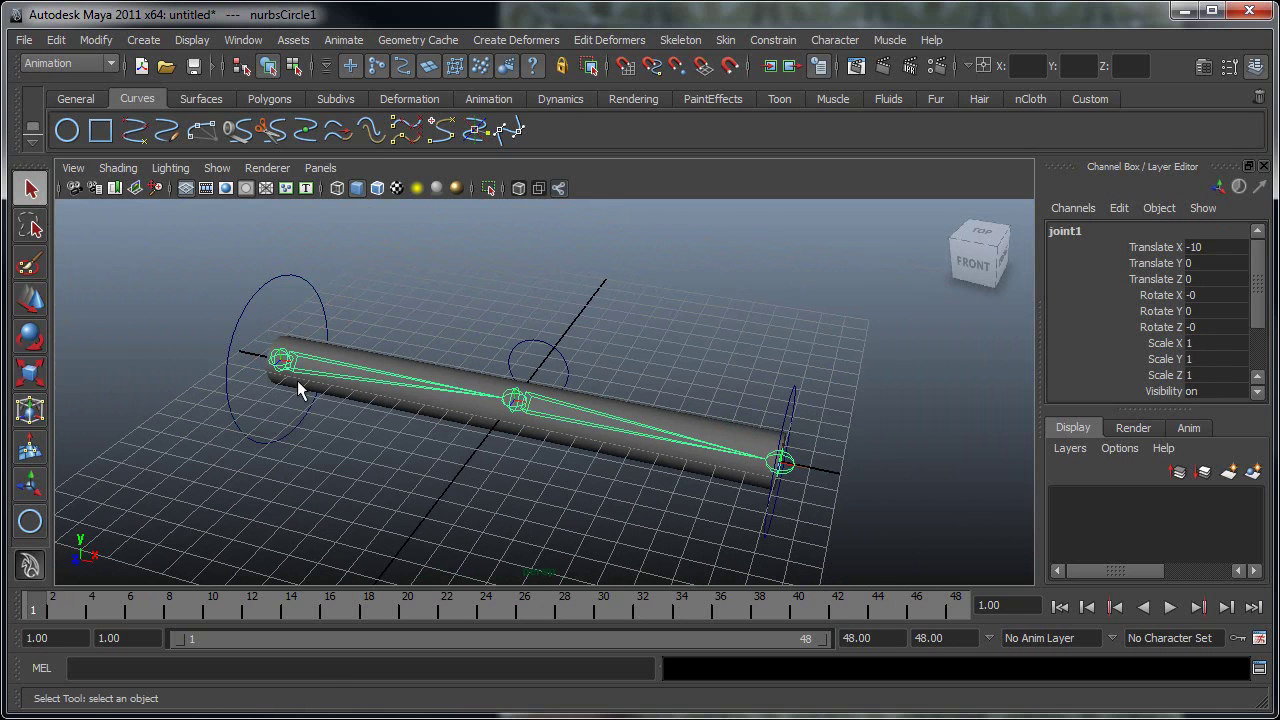
click(293, 303)
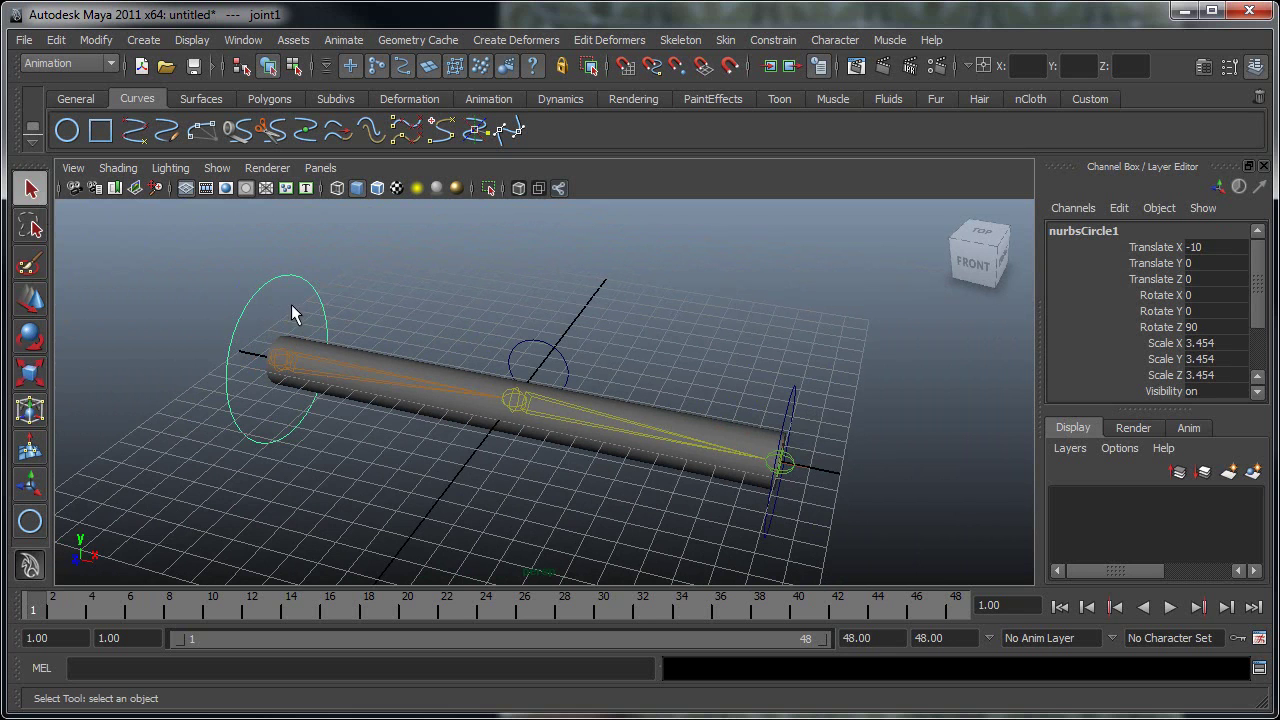
click(274, 369)
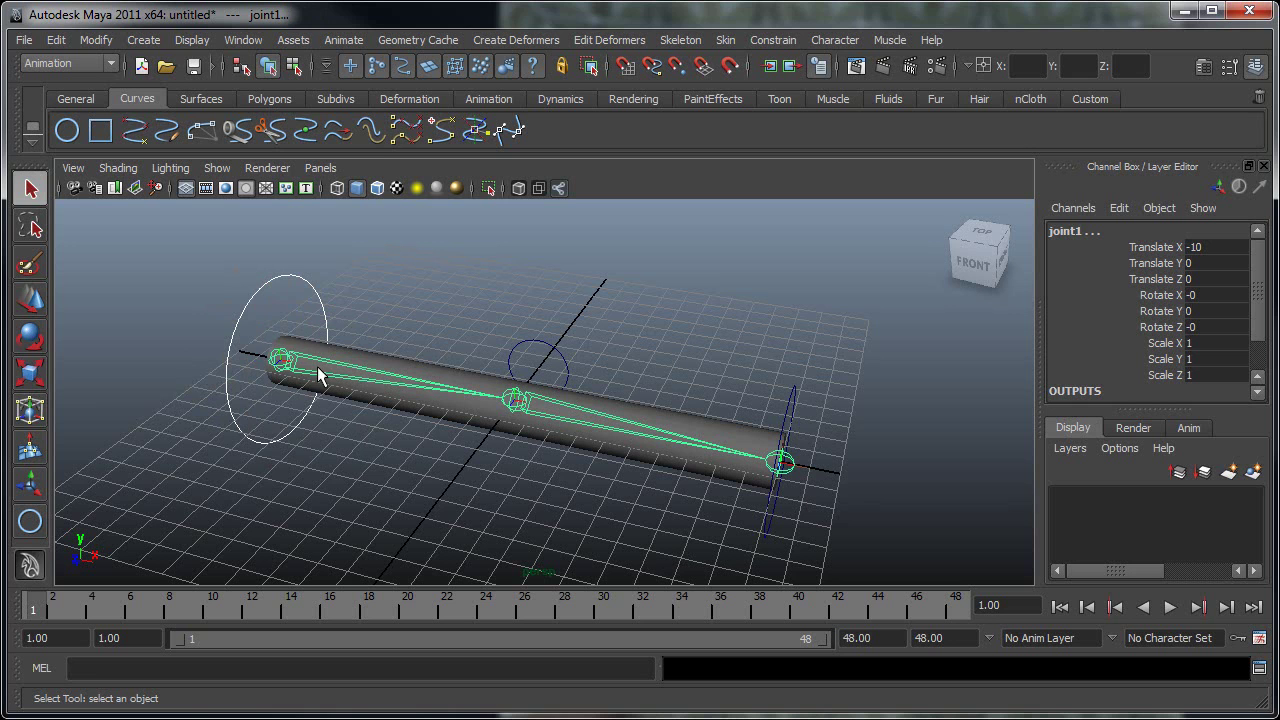
click(317, 308)
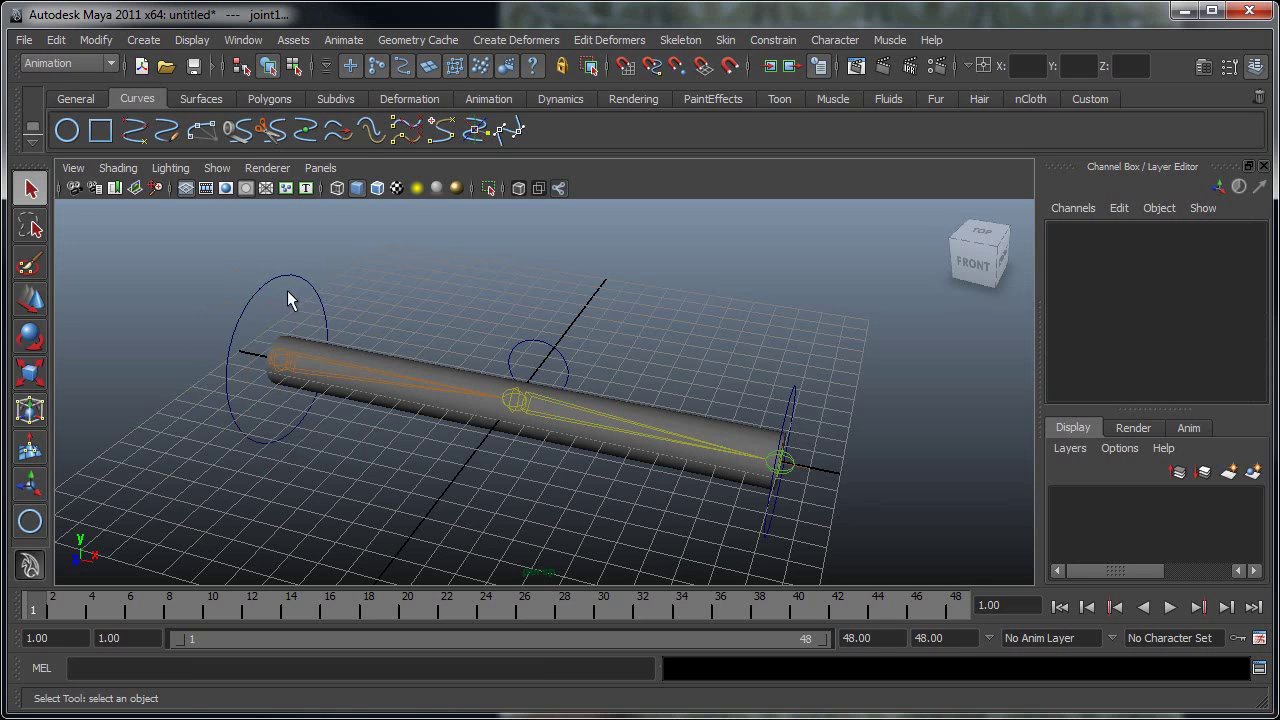
click(300, 280)
shift+click(566, 368)
shift+click(795, 405)
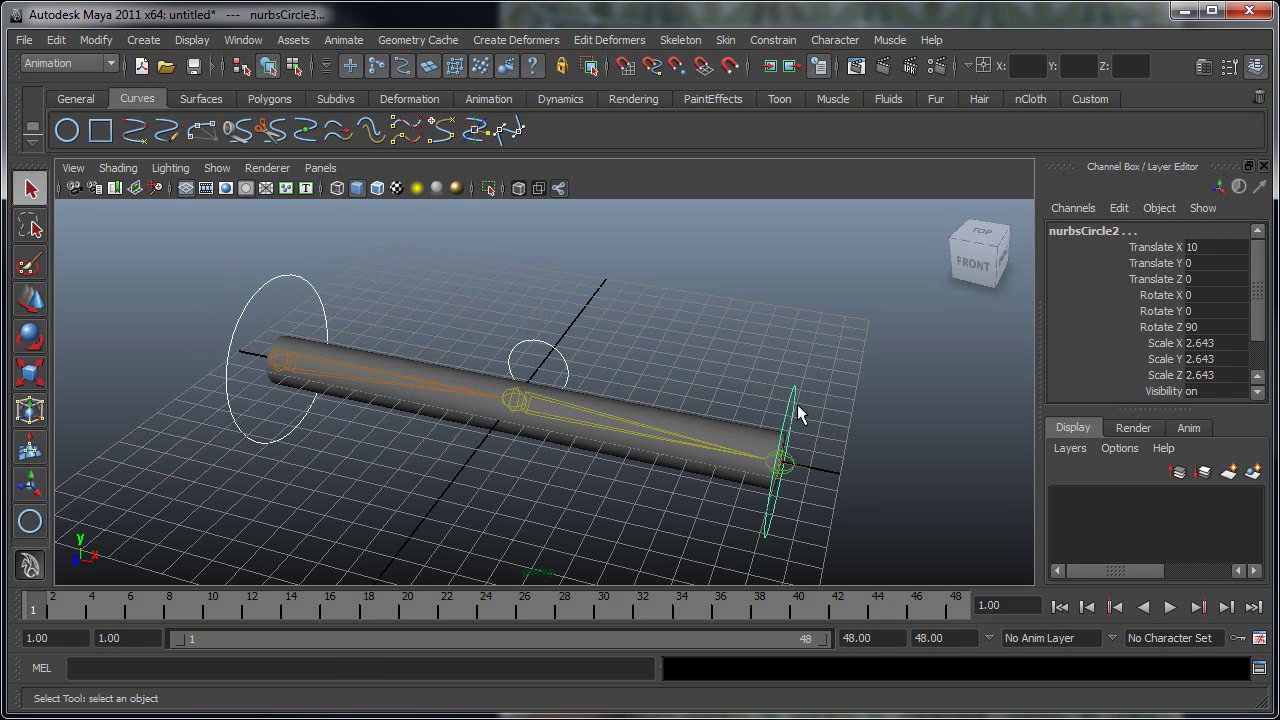
click(98, 40)
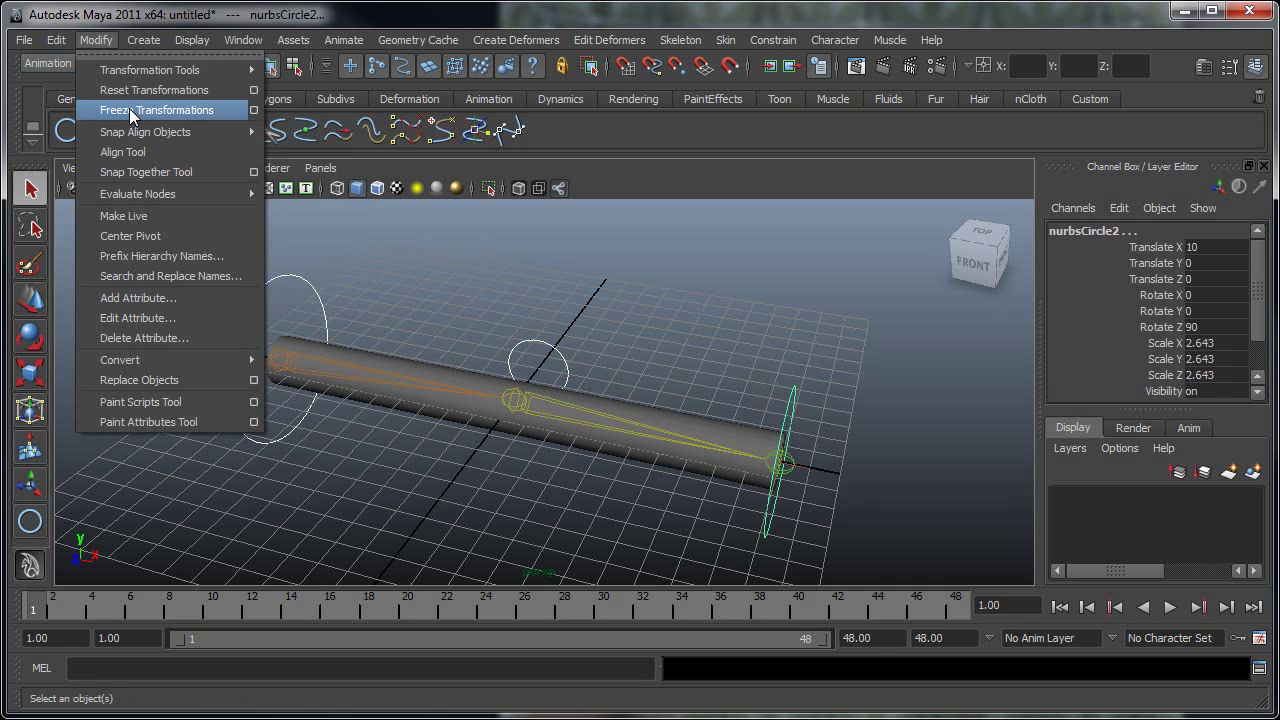
click(349, 262)
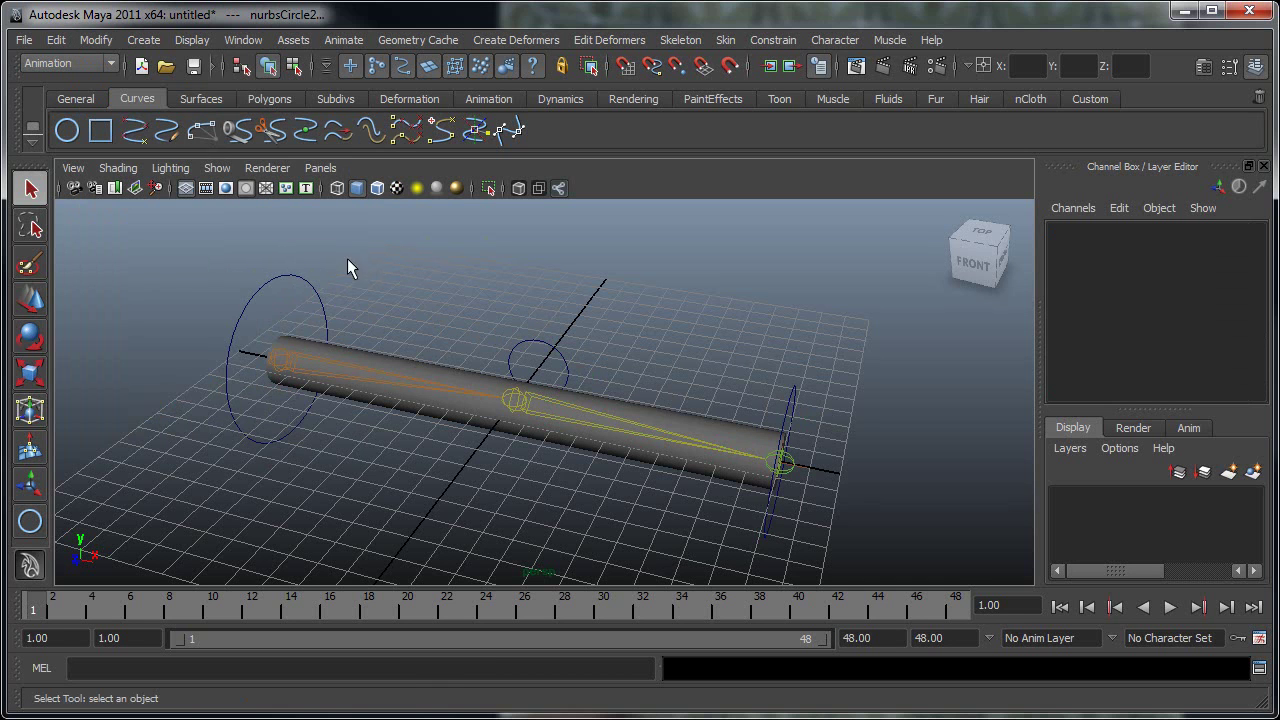
Examine the translate, rotate and scale values of the root and middle circle controls.
click(320, 296)
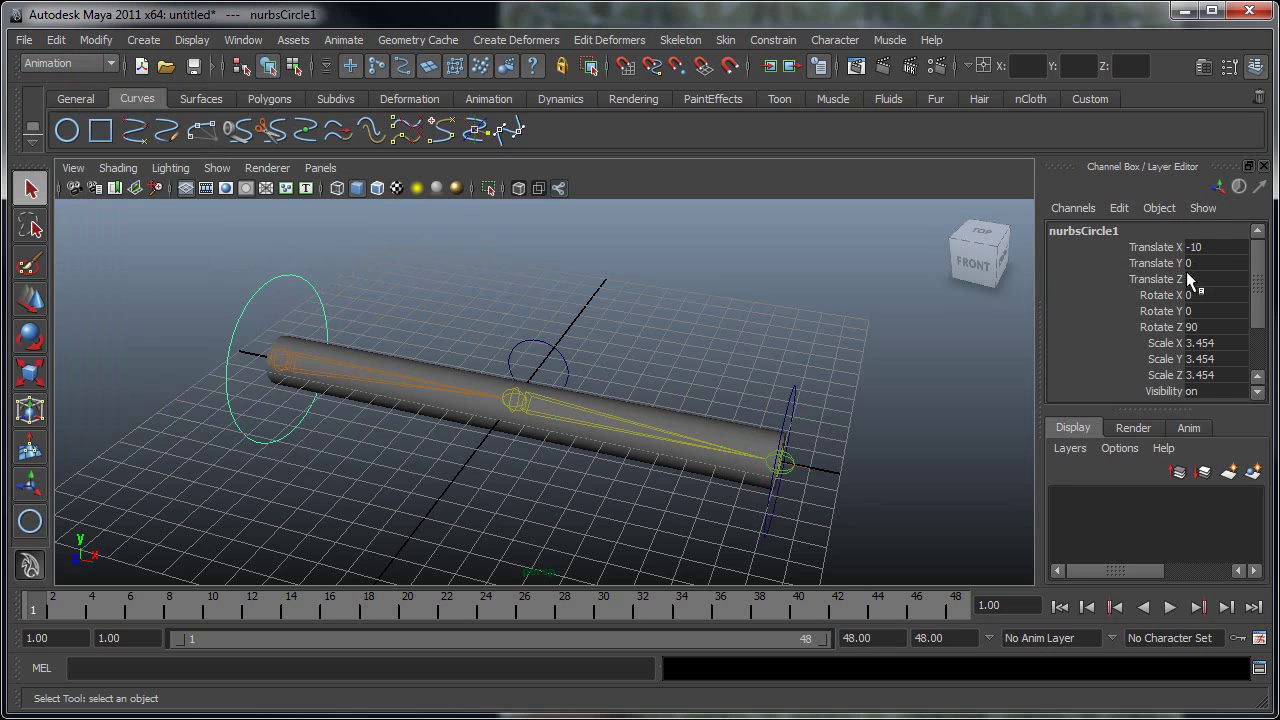
drag(1199, 245, 1192, 375)
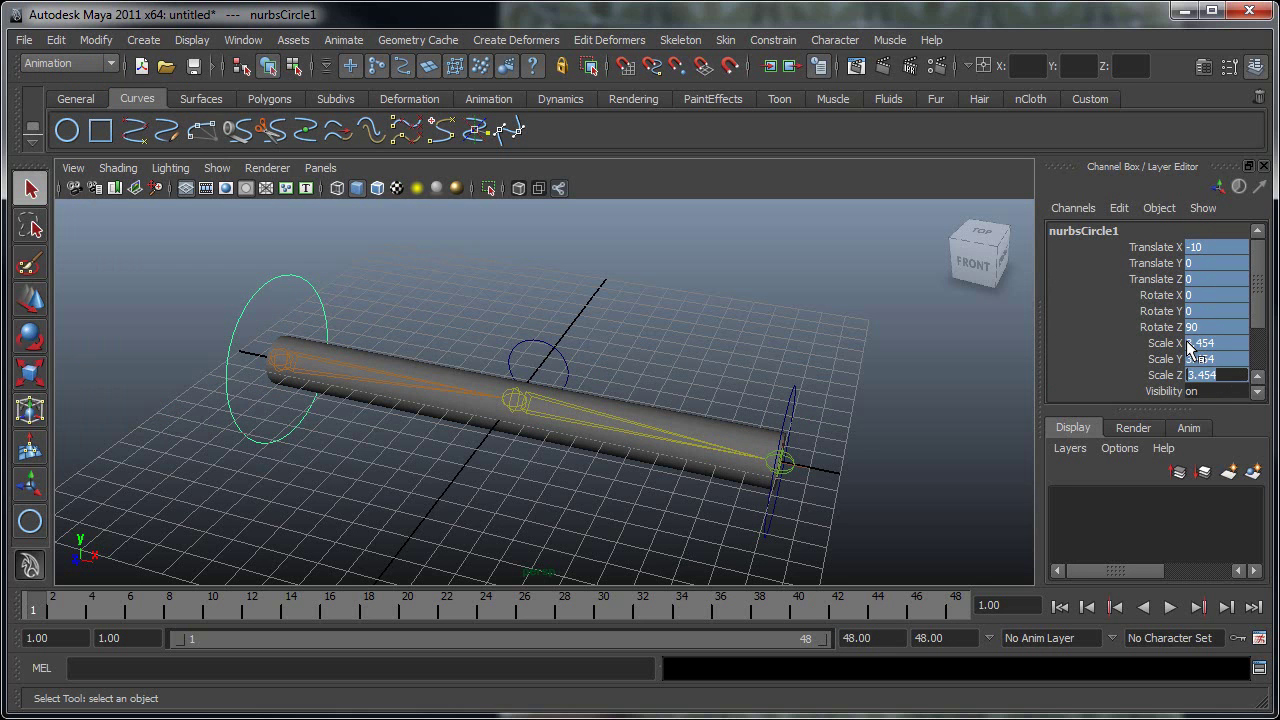
click(401, 306)
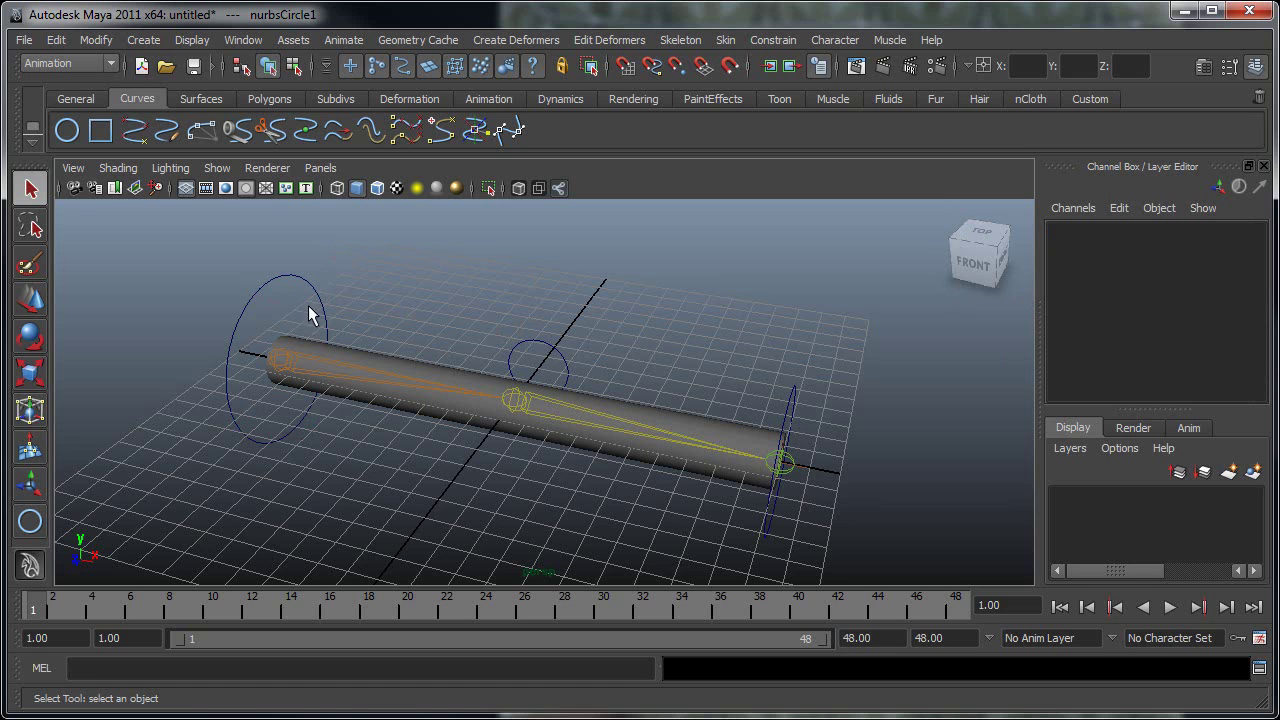
click(217, 374)
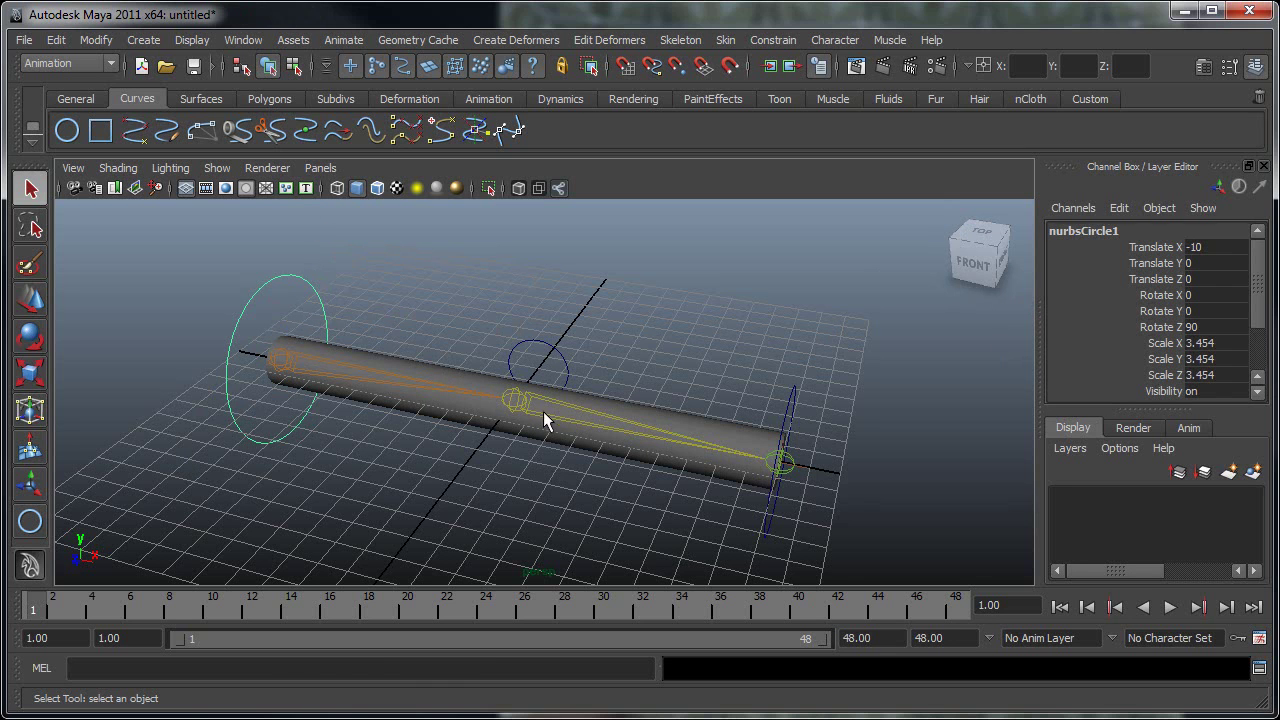
click(534, 342)
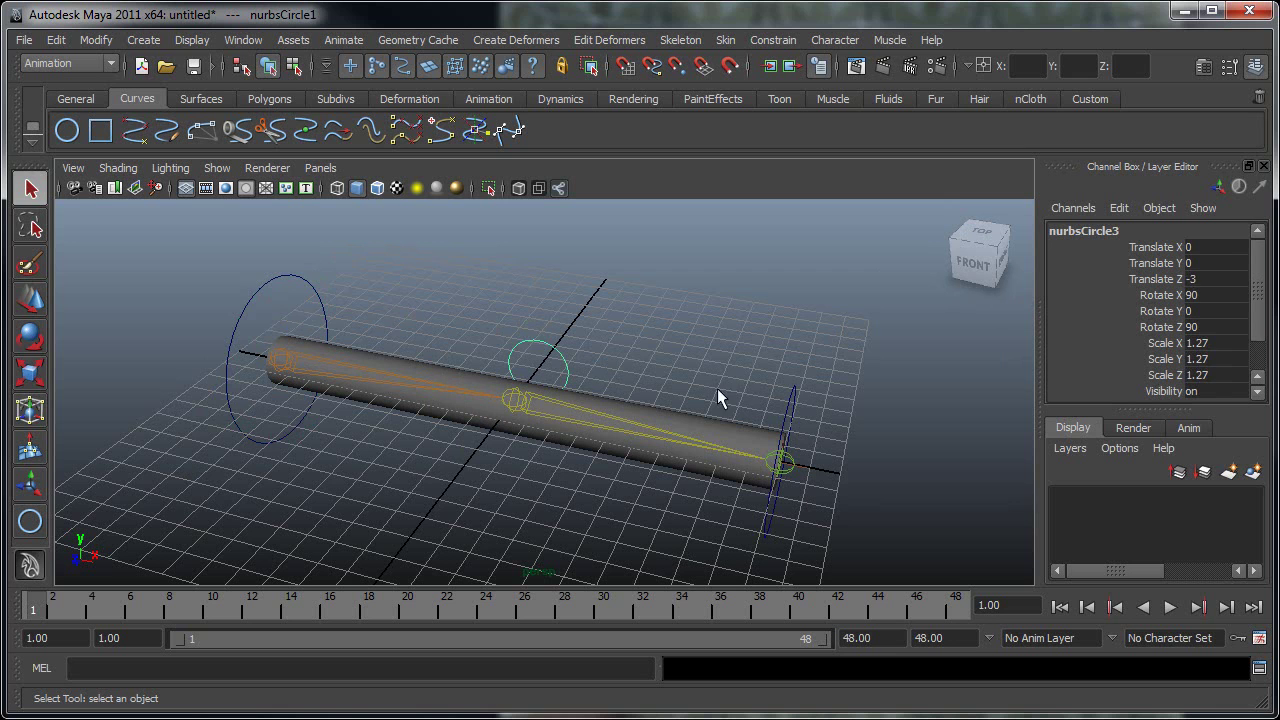
click(795, 406)
shift+click(563, 358)
click(373, 318)
Freeze the transformations of the root, middle and end circles together.
drag(305, 256, 419, 314)
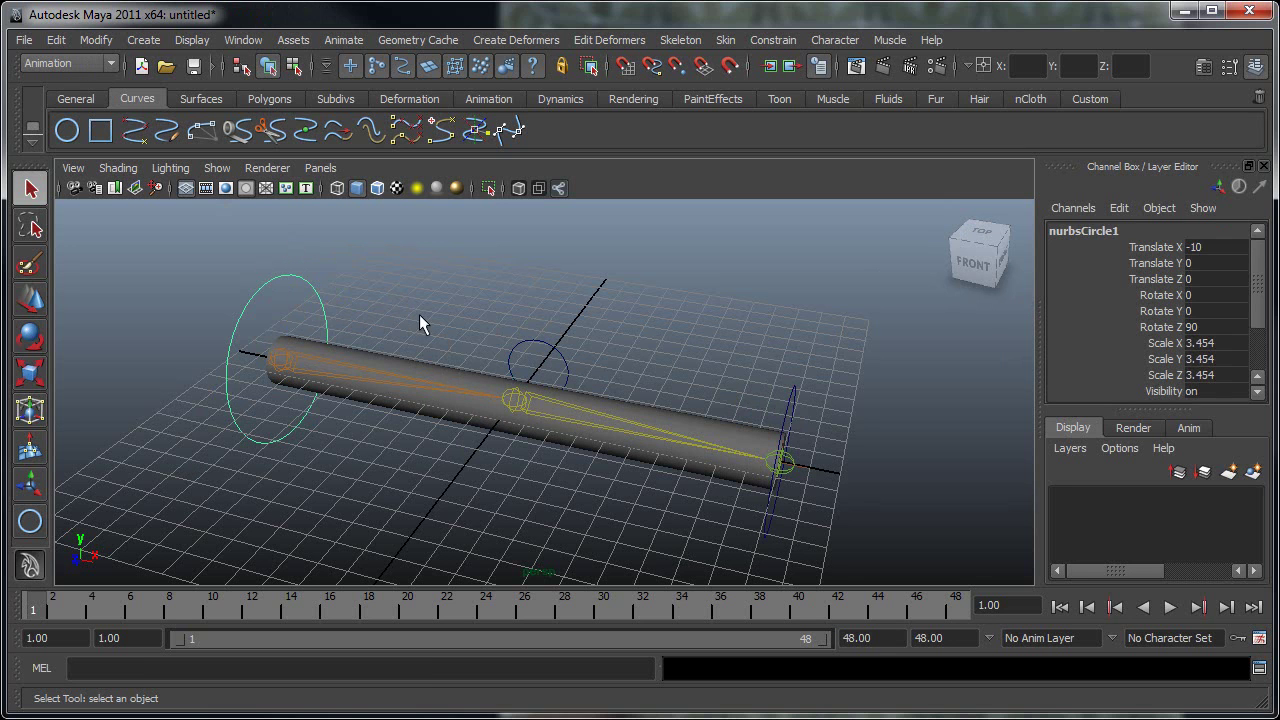
shift+click(544, 341)
shift+drag(813, 398, 814, 399)
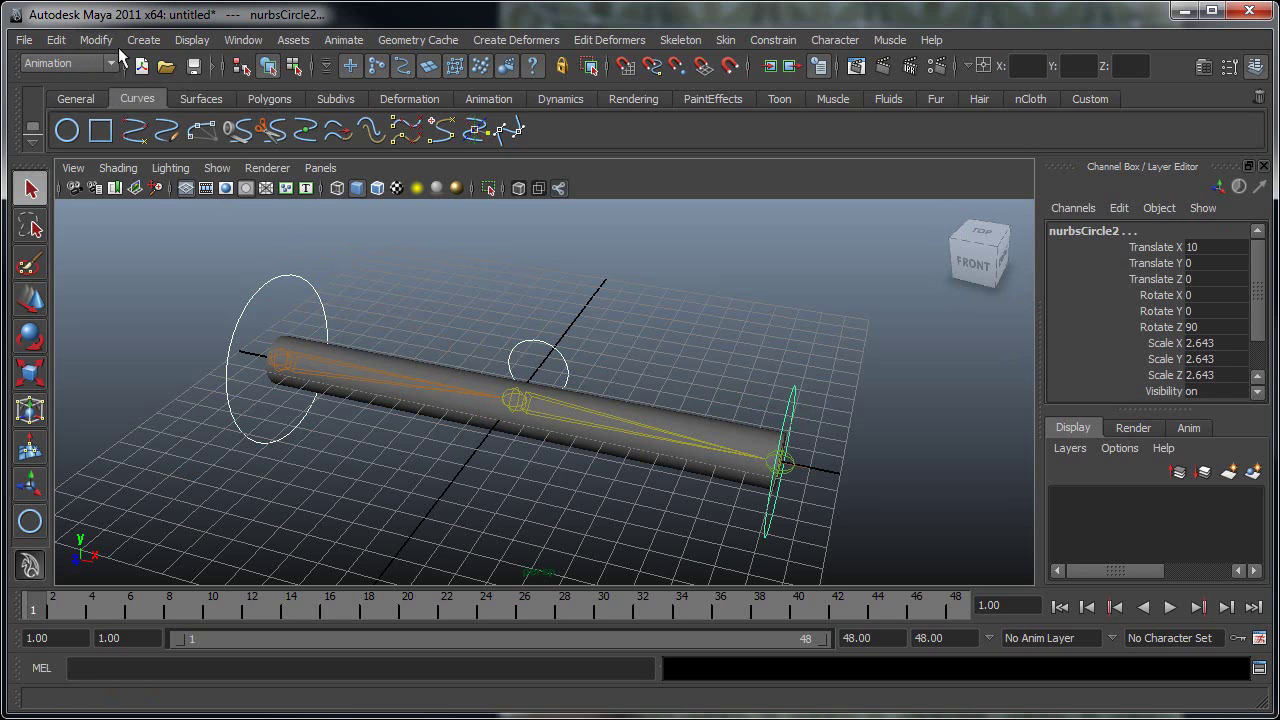
click(92, 42)
click(122, 112)
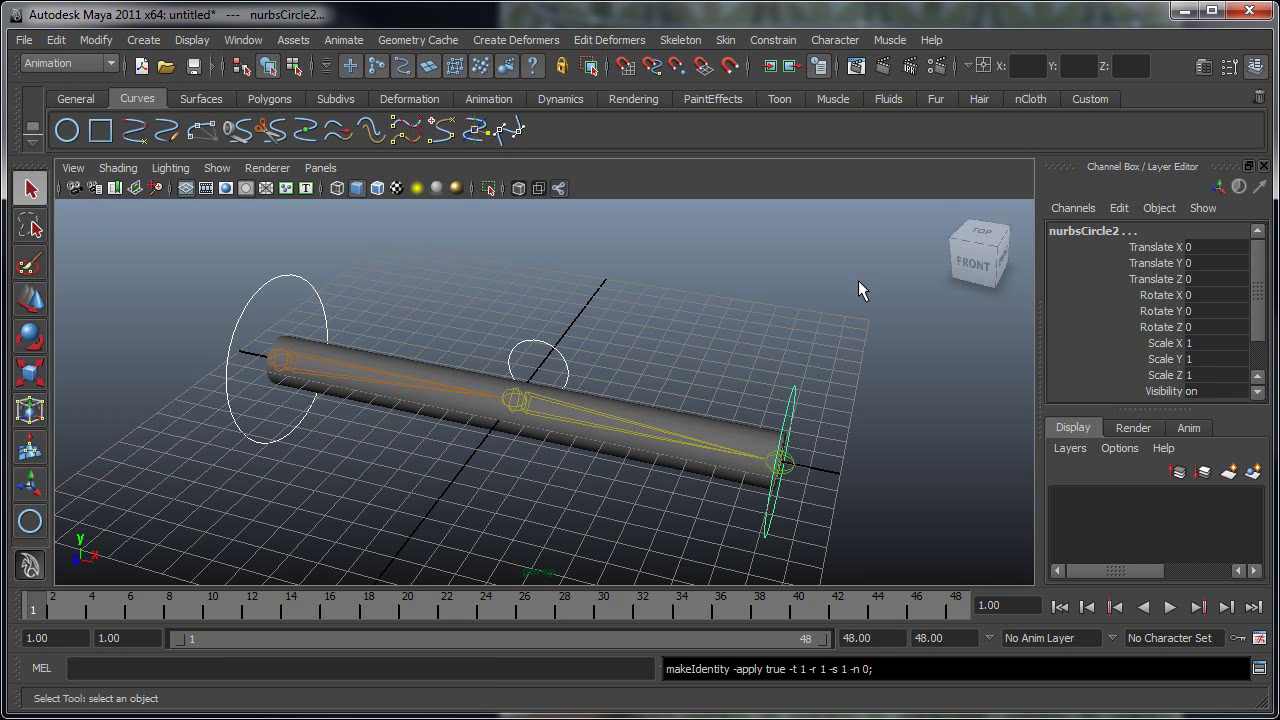
click(374, 286)
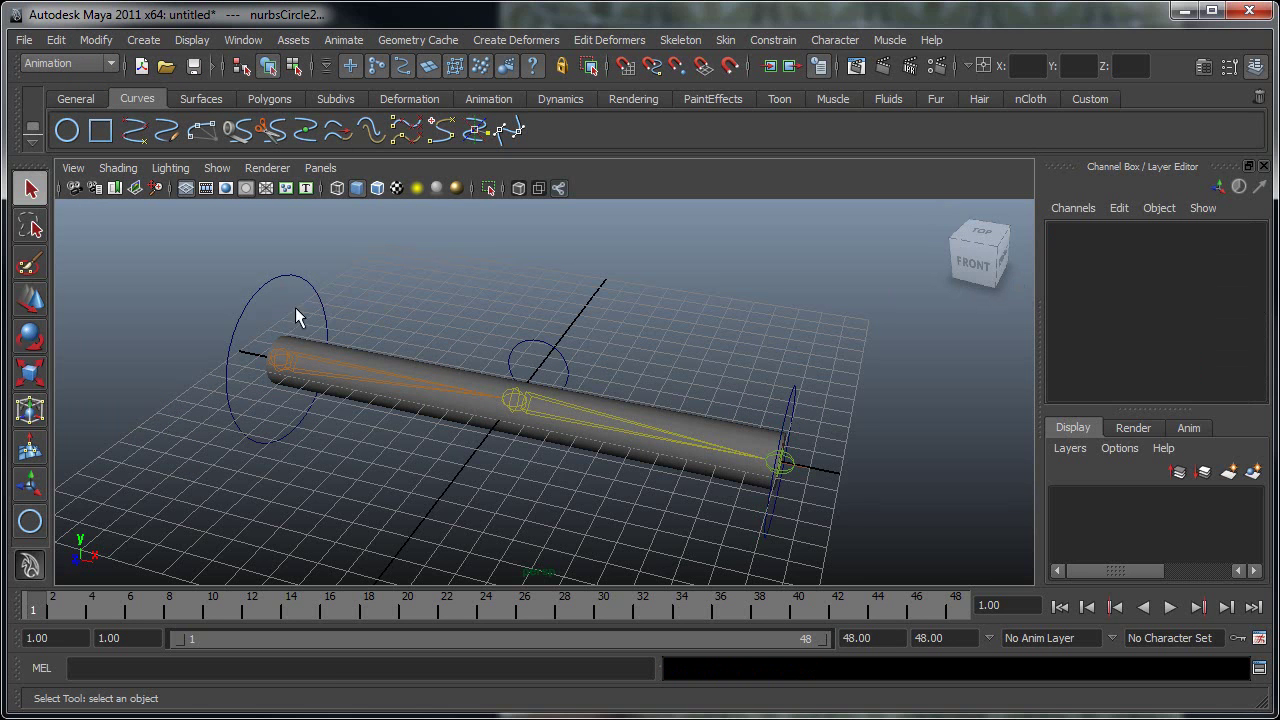
Keep the Constrain commands in a floating window and apply a Parent constraint so the root circle drives the root joint.
click(317, 345)
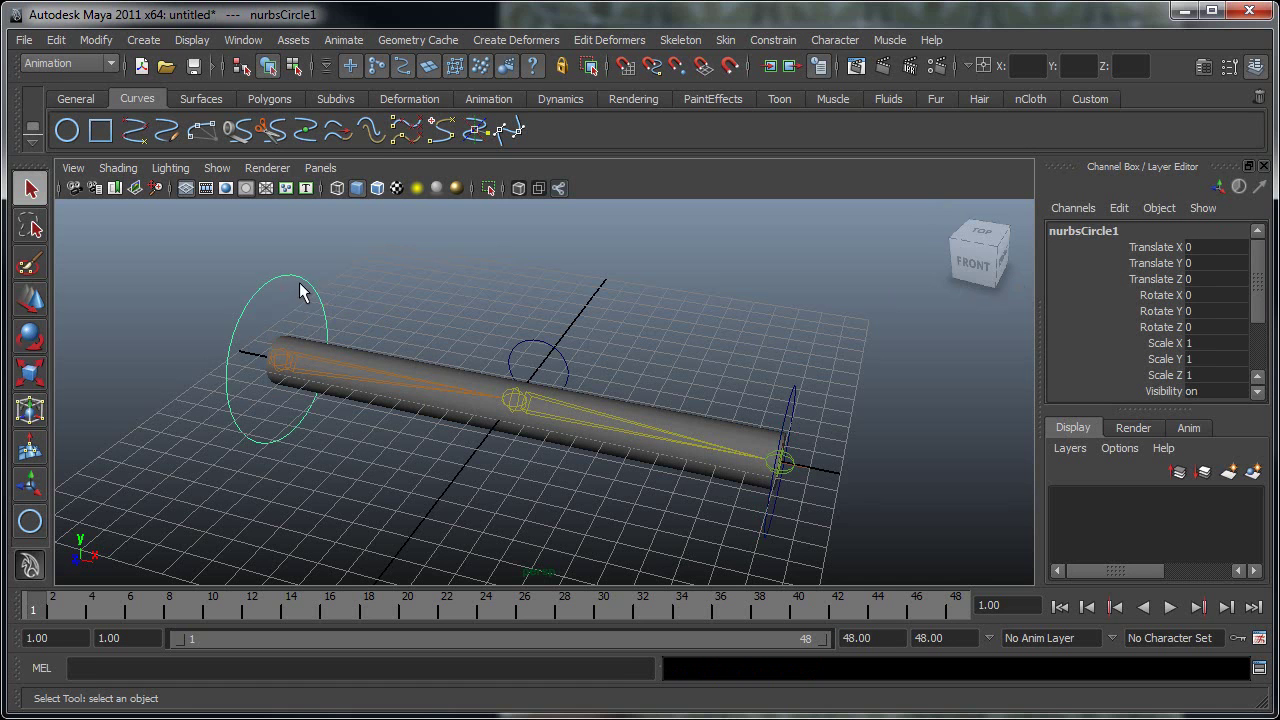
click(283, 358)
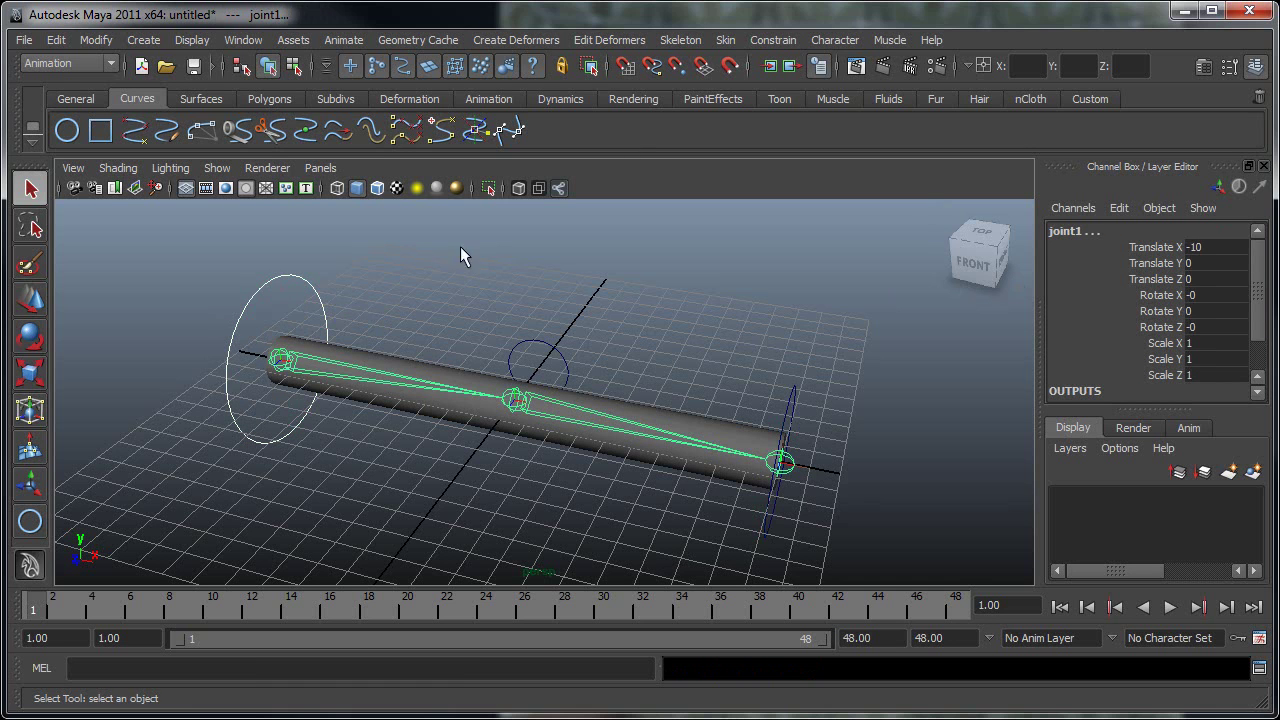
click(775, 40)
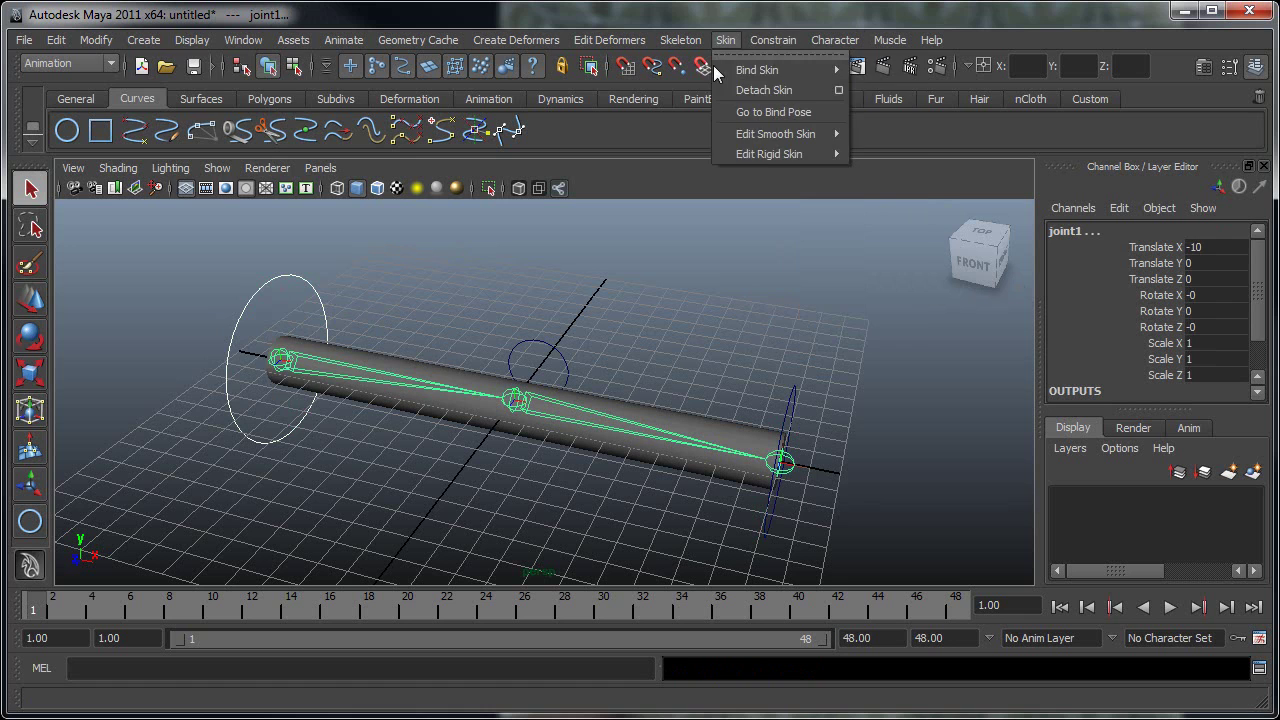
click(775, 40)
click(143, 40)
click(53, 61)
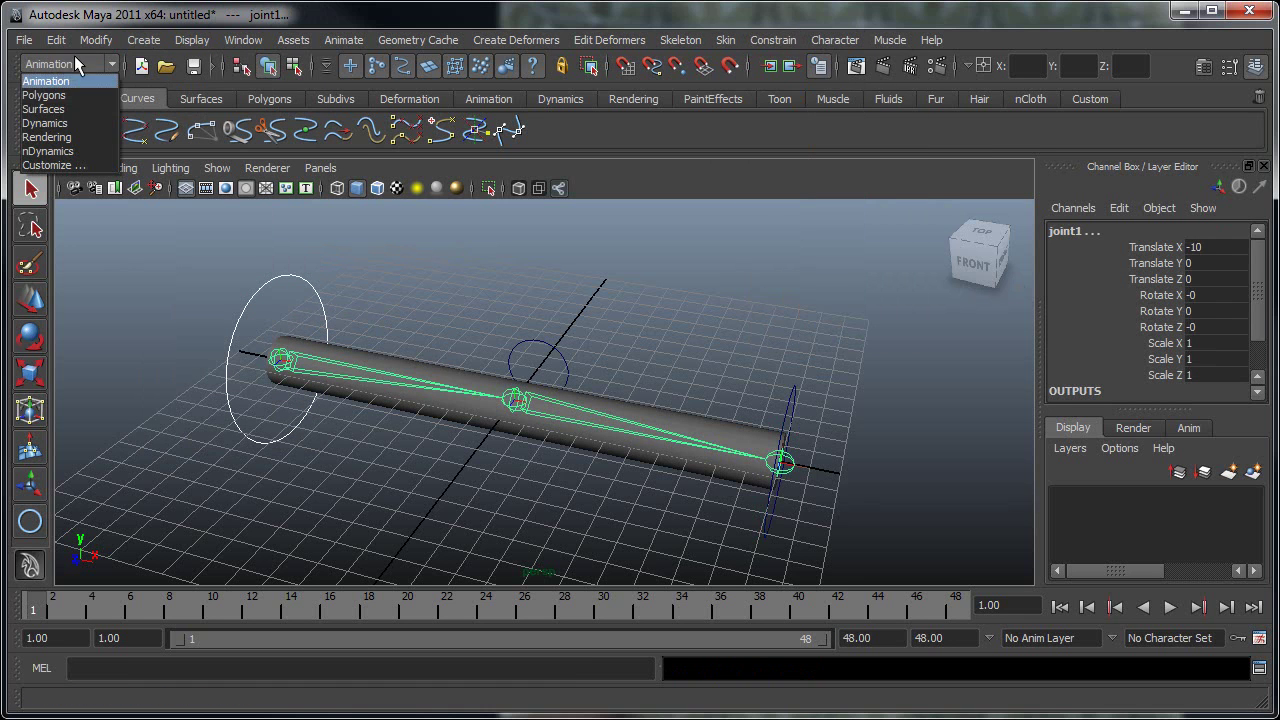
click(74, 55)
click(775, 40)
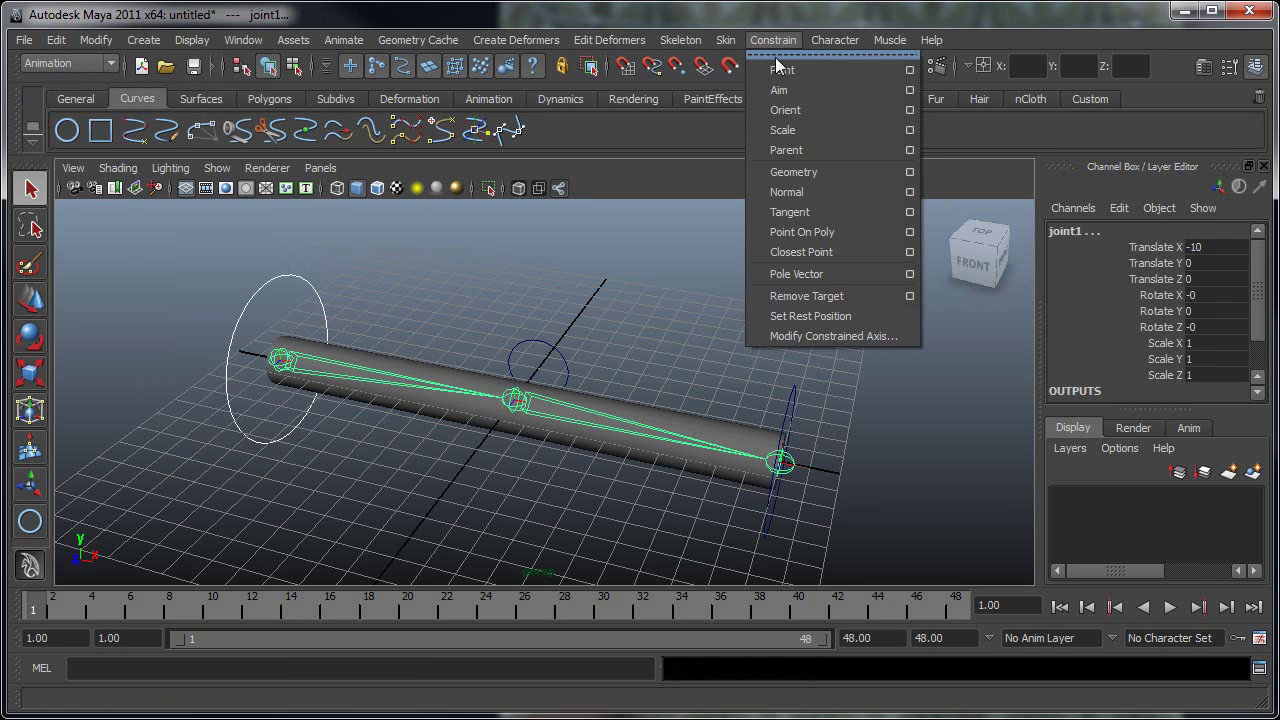
click(800, 55)
drag(826, 41, 908, 229)
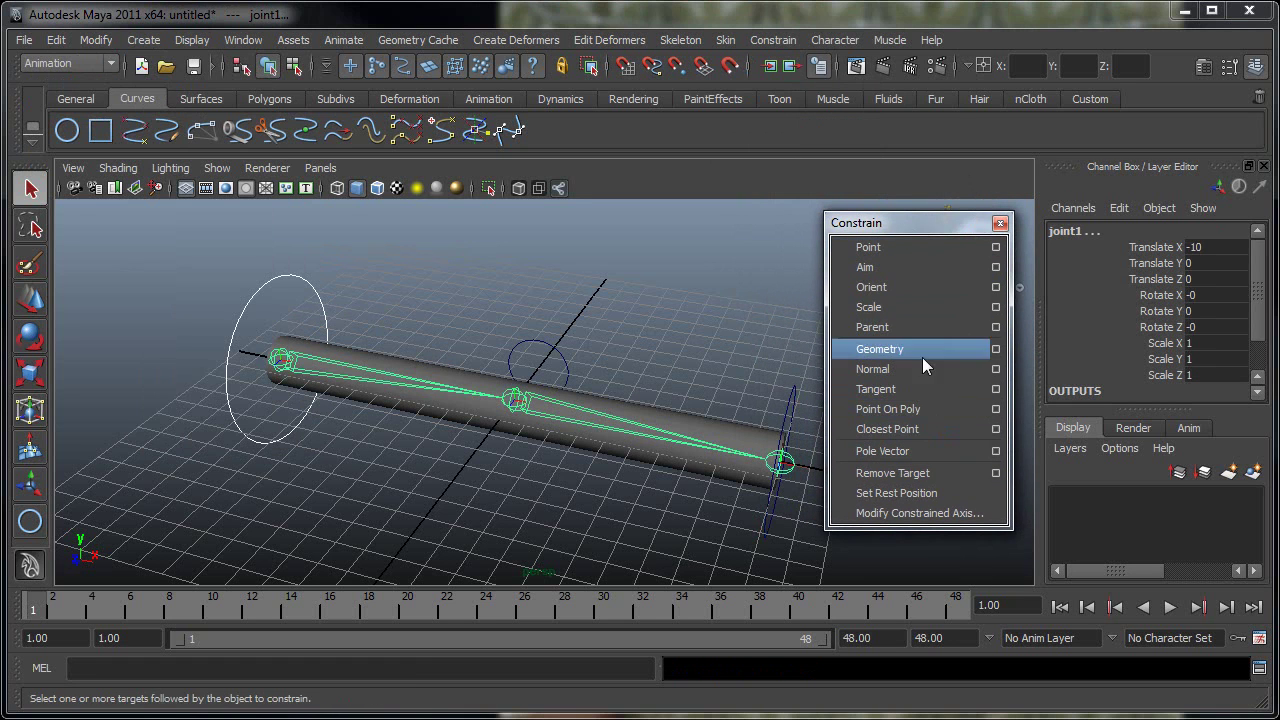
drag(926, 223, 938, 218)
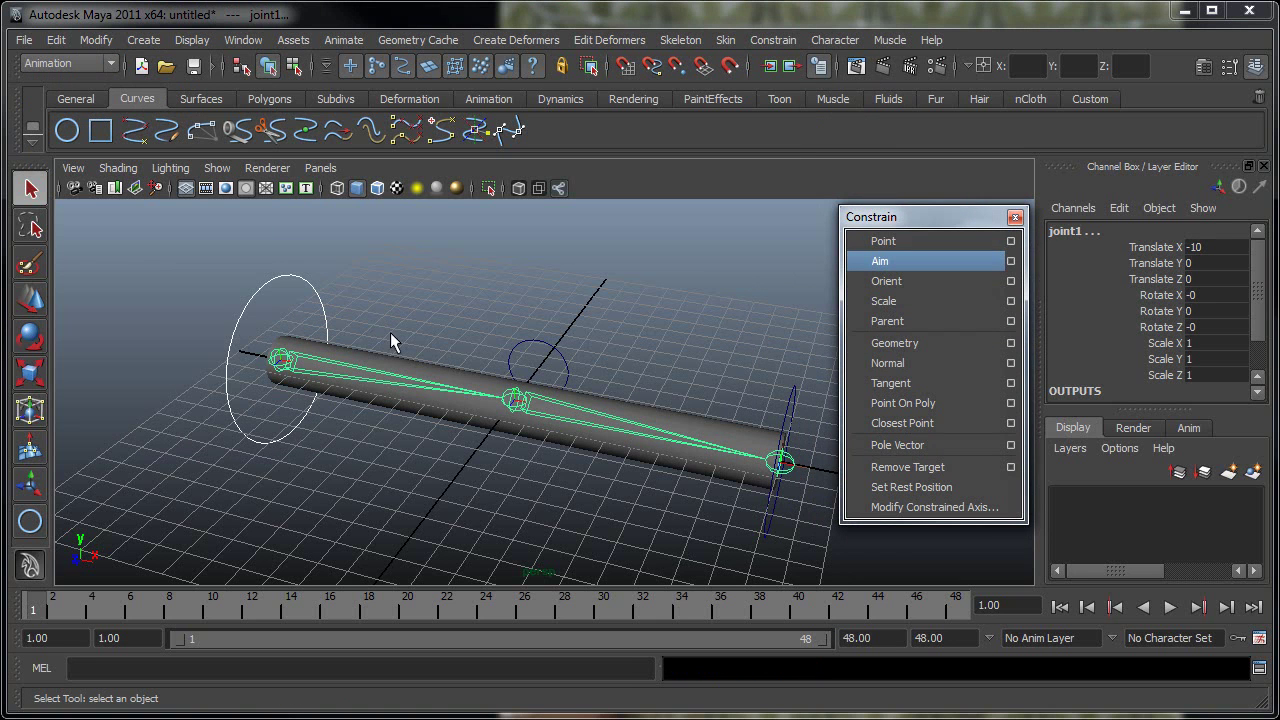
click(905, 322)
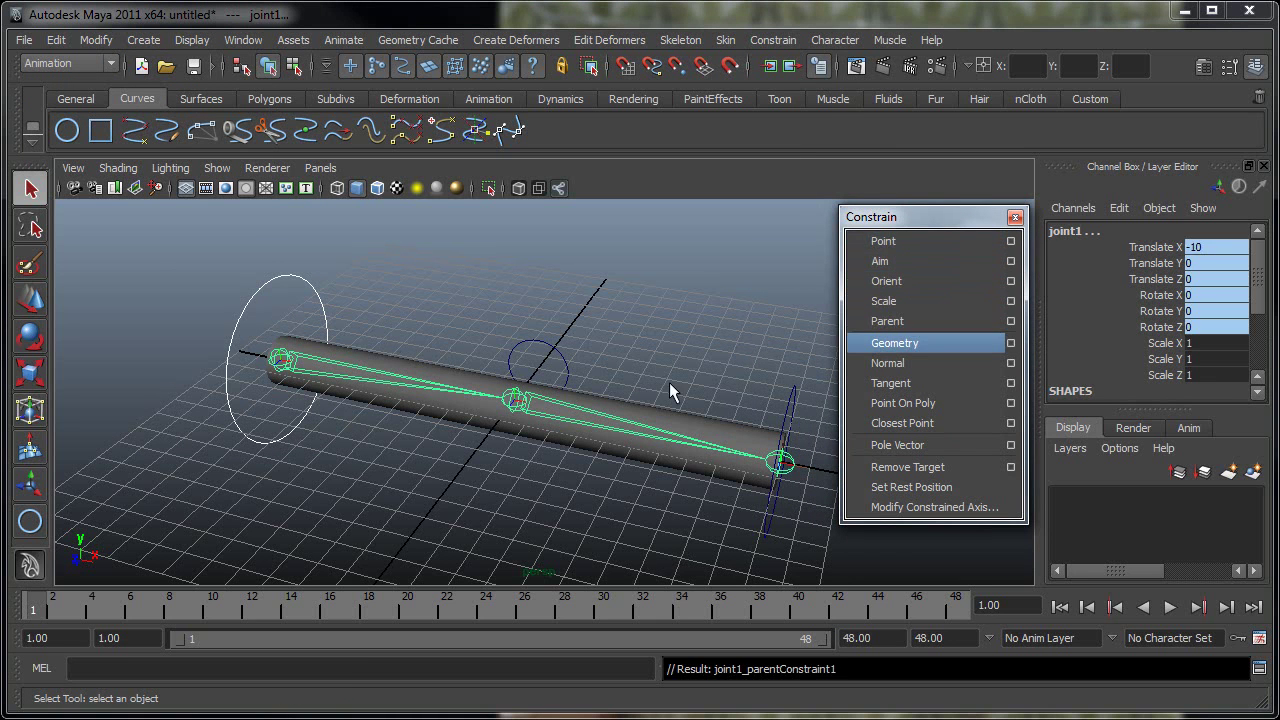
Test the parent constraint by moving and rotating the root circle, undoing both transformations.
click(312, 270)
click(312, 298)
click(279, 359)
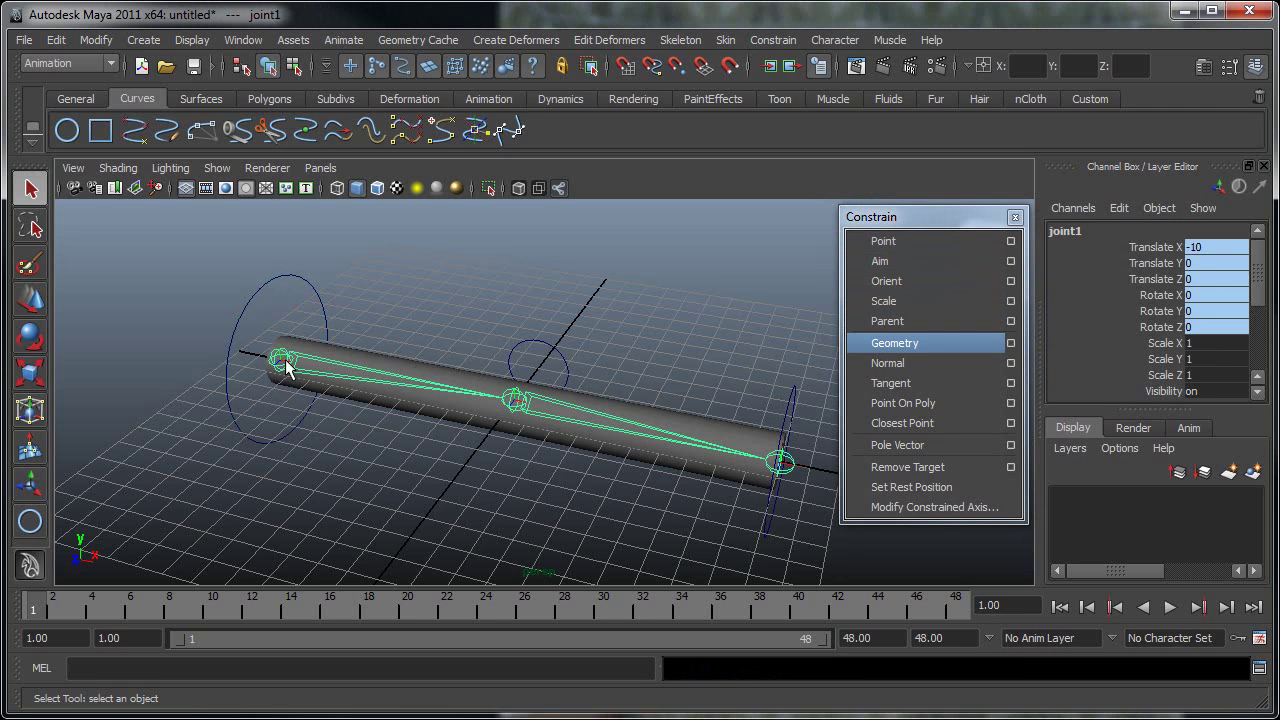
click(316, 309)
key(w)
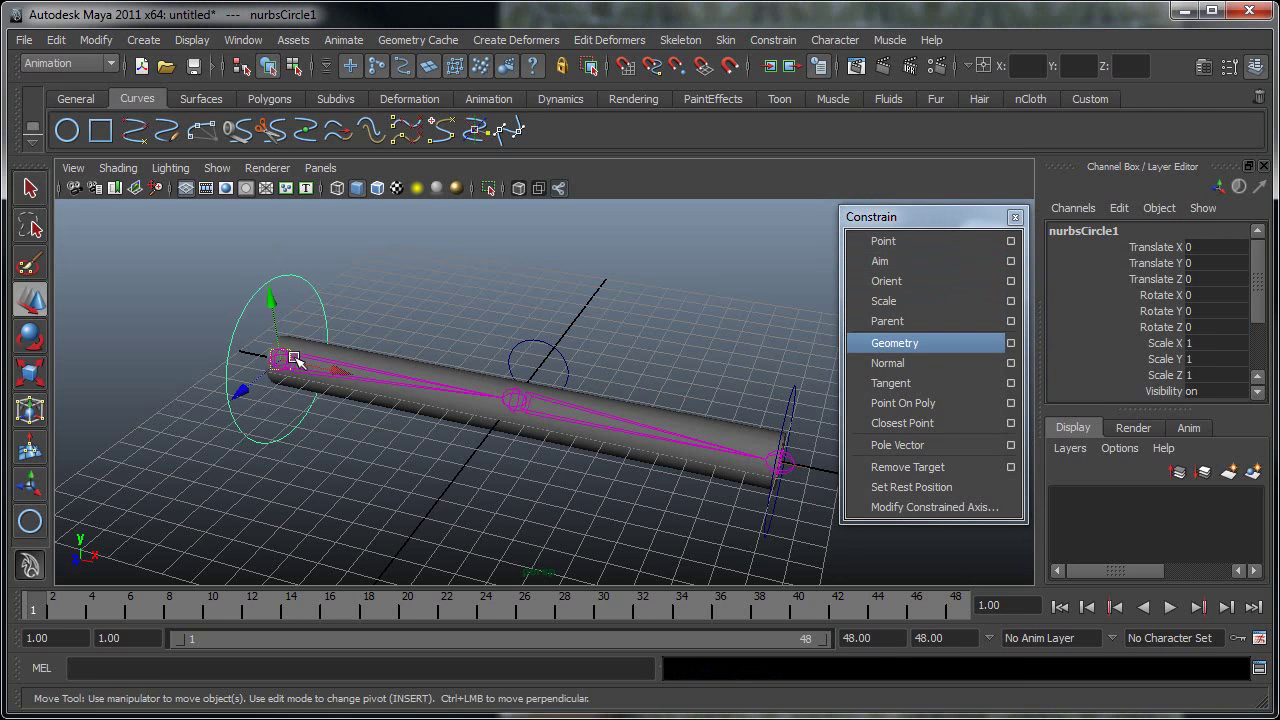
drag(295, 360, 266, 294)
key(ctrl+z)
key(e)
drag(298, 357, 263, 371)
key(ctrl+z)
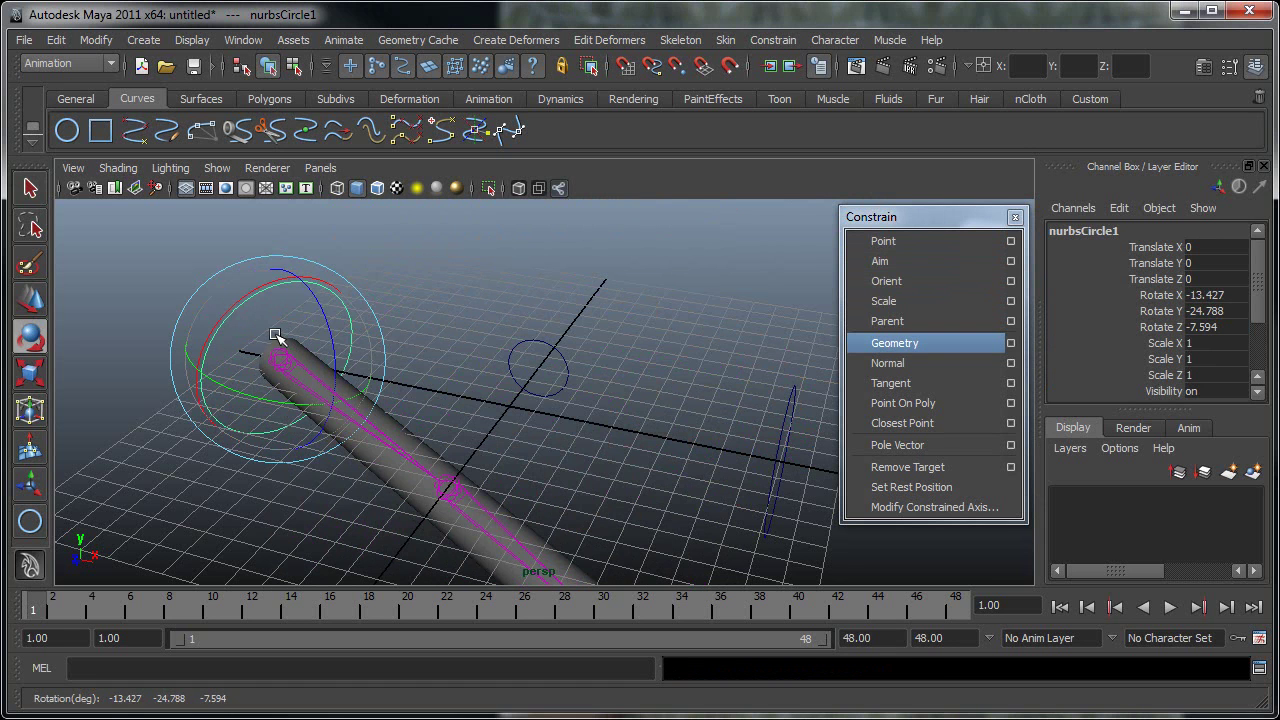
key(ctrl+z)
key(ctrl+z)
Parent the end and middle circles under the root circle.
click(728, 410)
alt+drag(728, 410, 600, 360)
key(w)
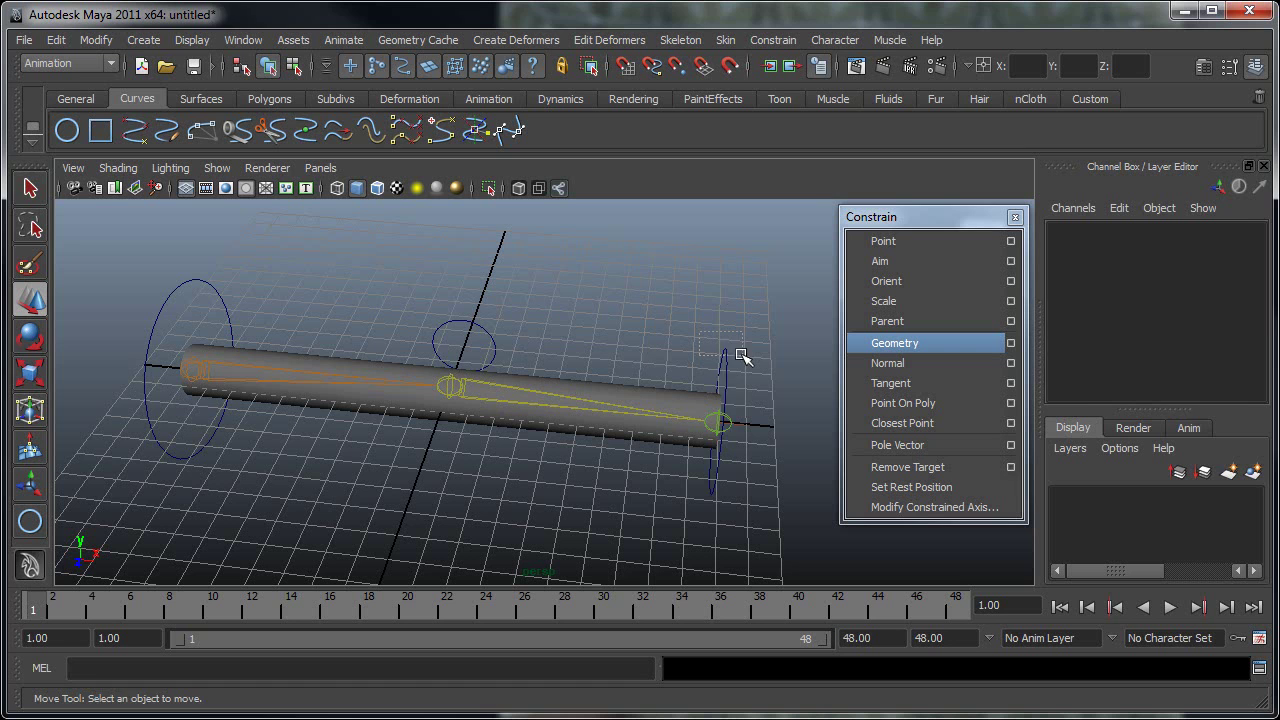
click(727, 356)
shift+click(465, 342)
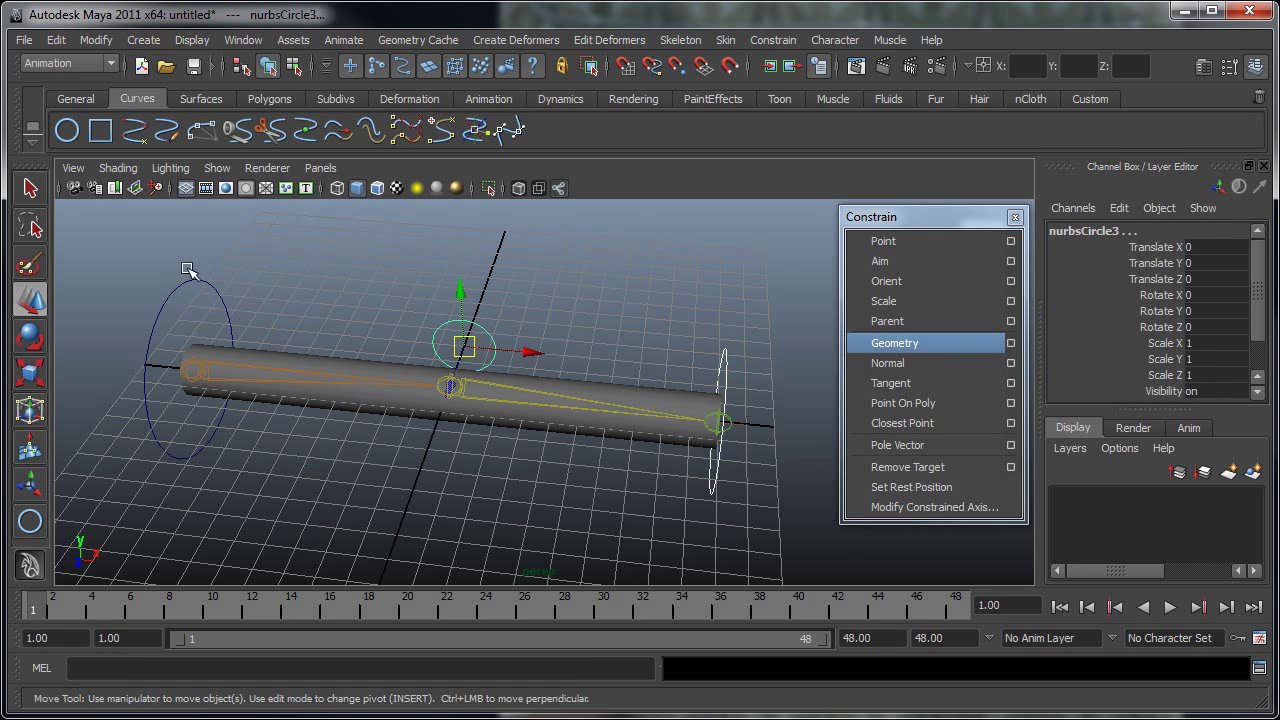
shift+click(226, 311)
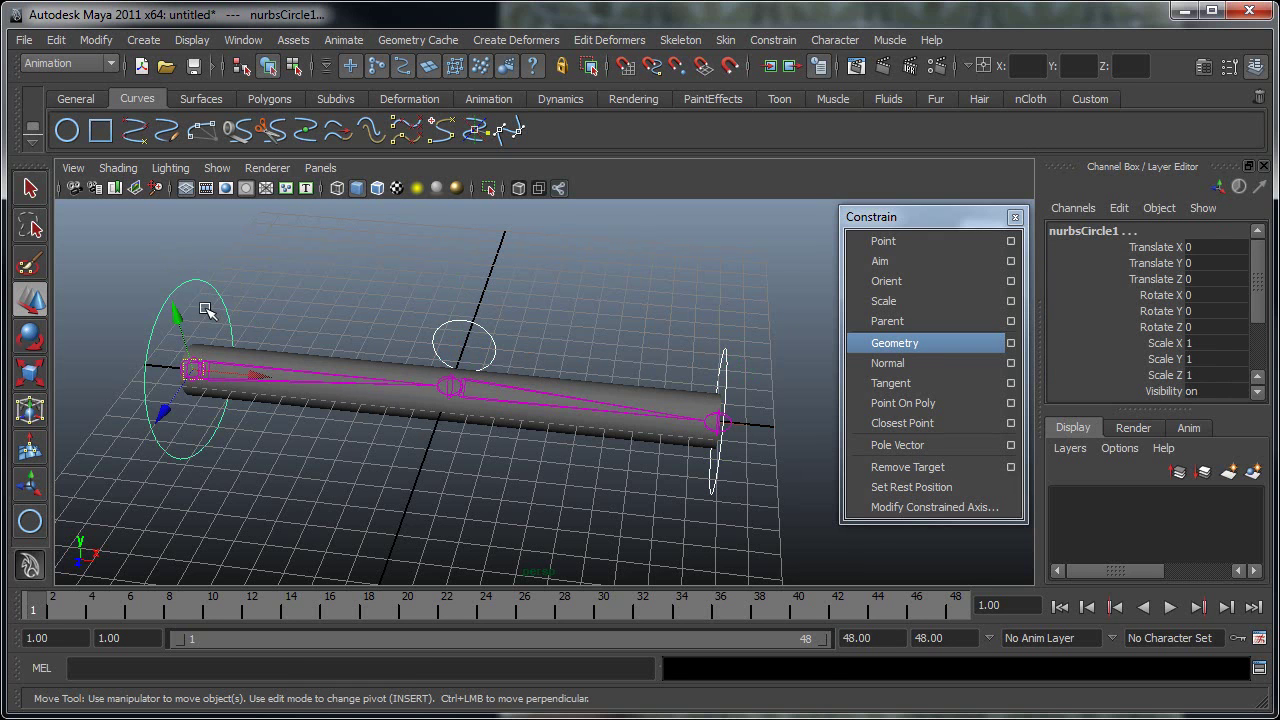
key(ctrl+z)
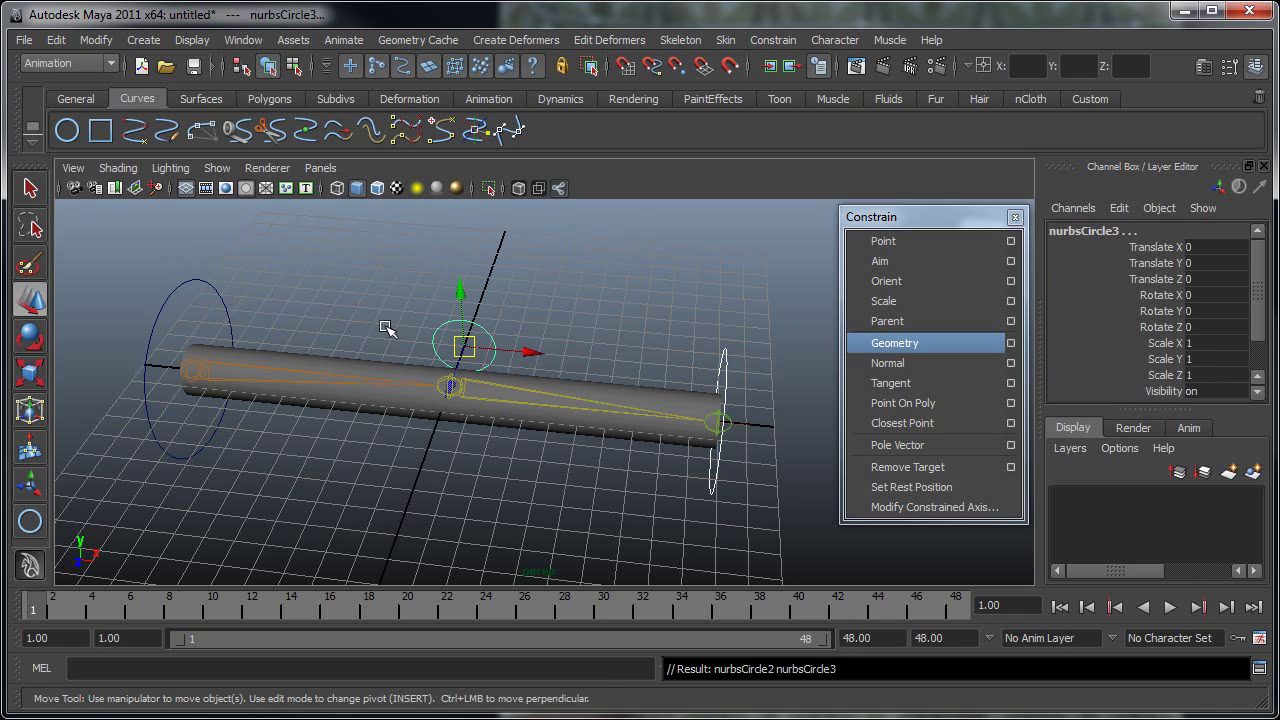
Select the middle and end circles one at a time to check each child control.
click(357, 328)
click(494, 336)
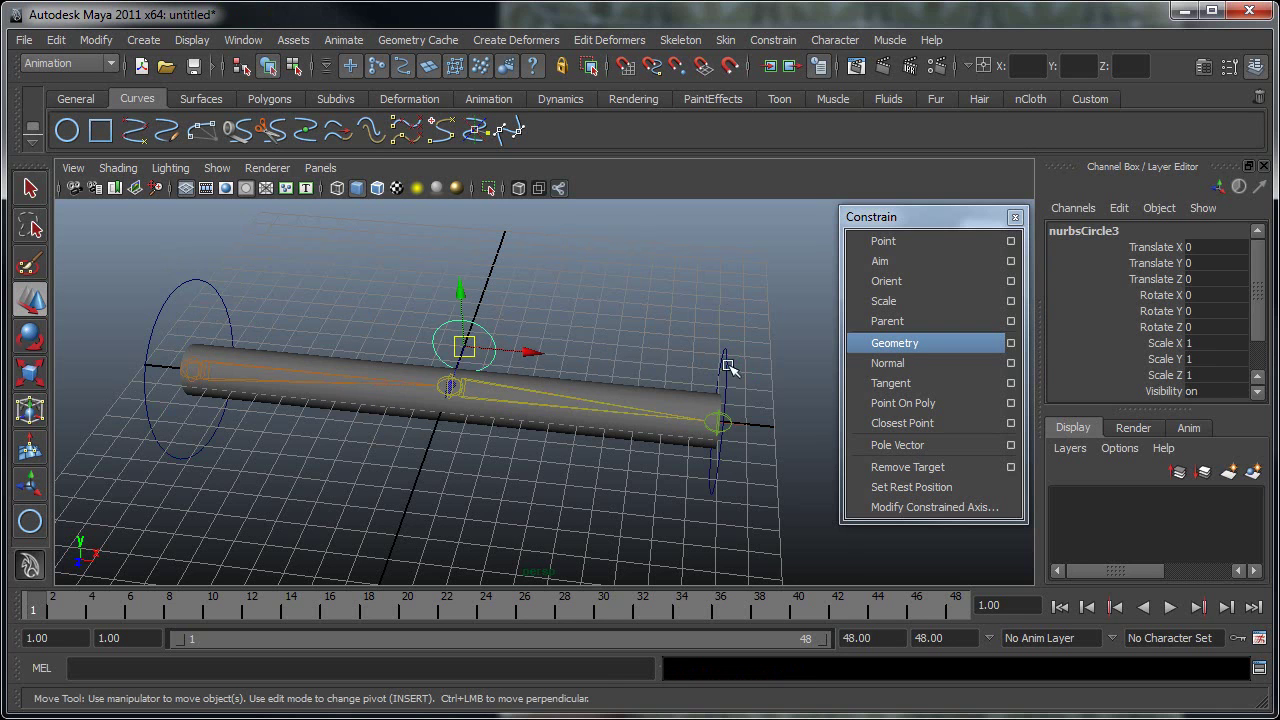
click(729, 355)
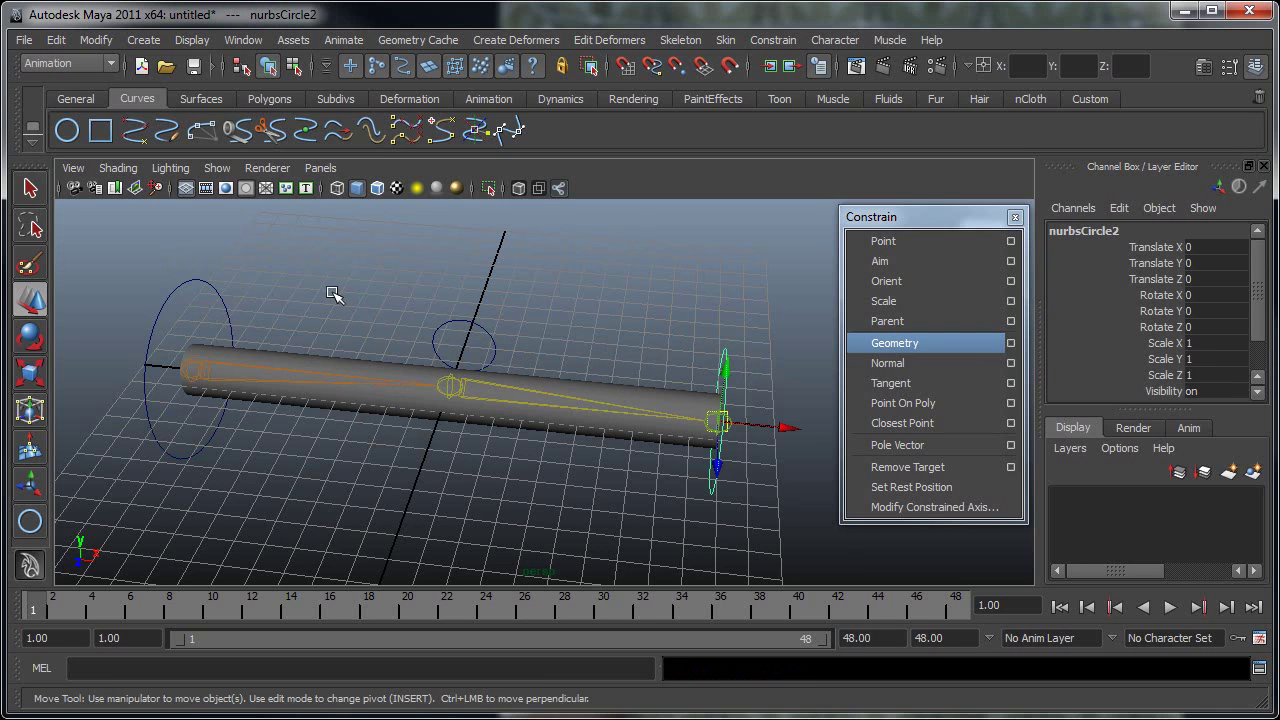
click(462, 321)
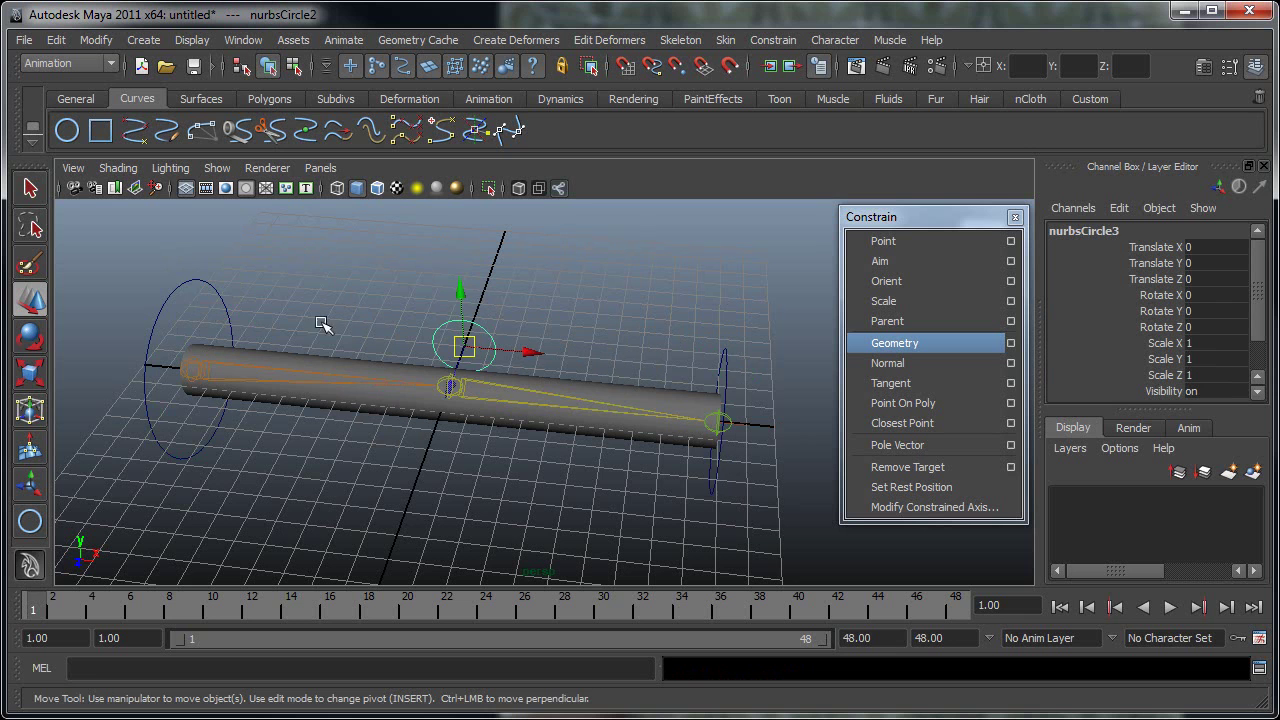
Test the control hierarchy by rotating the root circle on several axes, undoing the rotation and clearing the selection.
click(195, 284)
key(e)
mouse_move(223, 374)
mouse_down()
mouse_move(171, 334)
mouse_move(106, 360)
mouse_move(208, 354)
mouse_up()
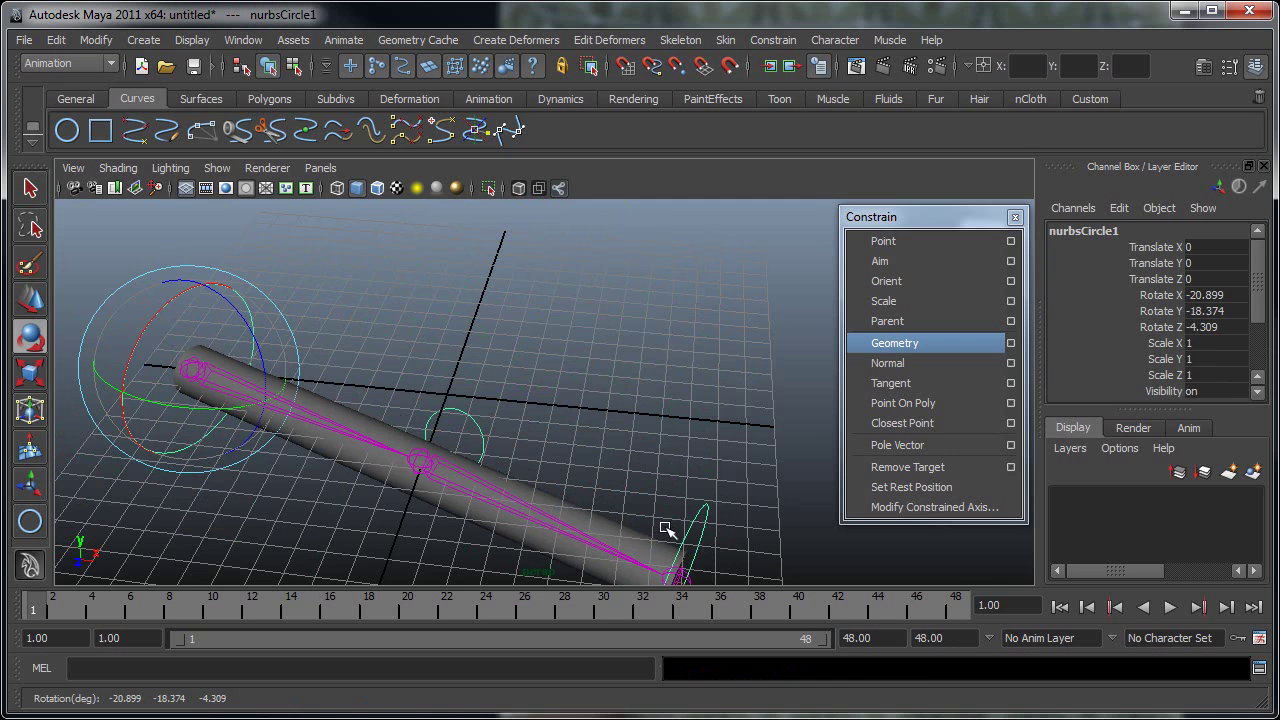
key(ctrl+z)
click(586, 504)
Try a Point constraint from the end circle to the IK handle with the current options, and undo it.
alt+middle_drag(505, 464, 436, 458)
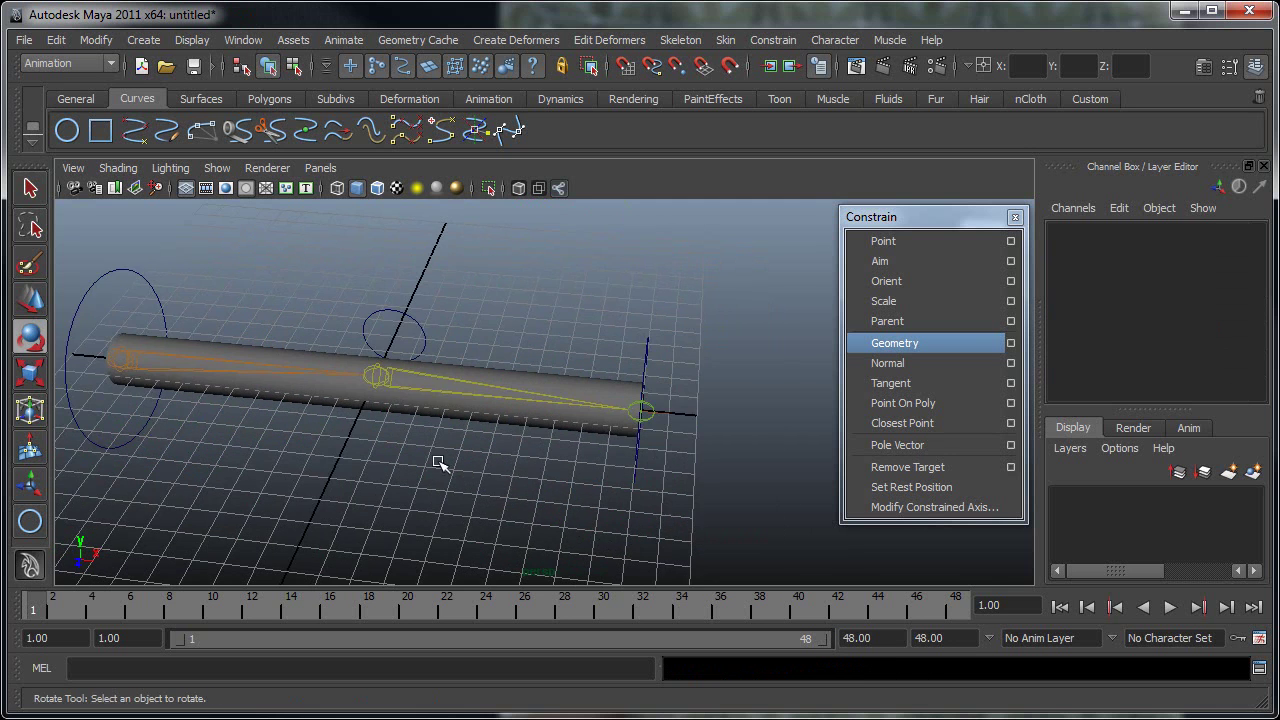
alt+drag(475, 486, 523, 443)
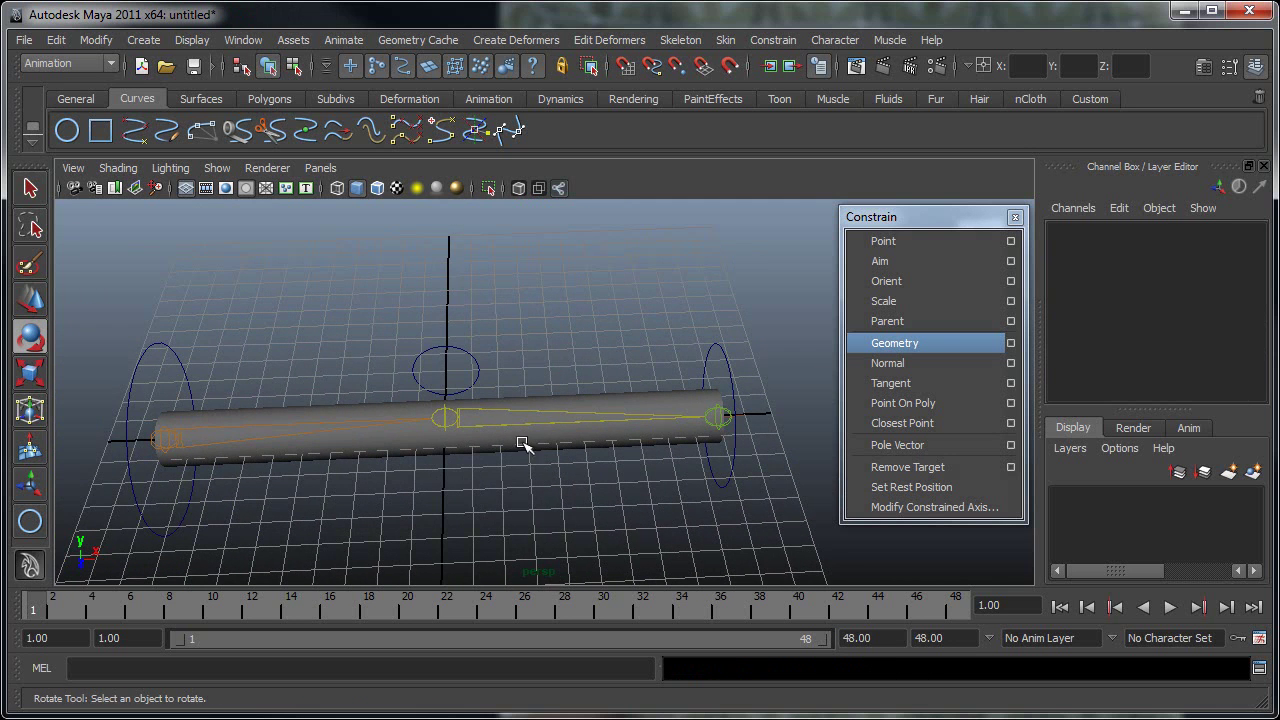
alt+drag(455, 408, 508, 458)
click(627, 347)
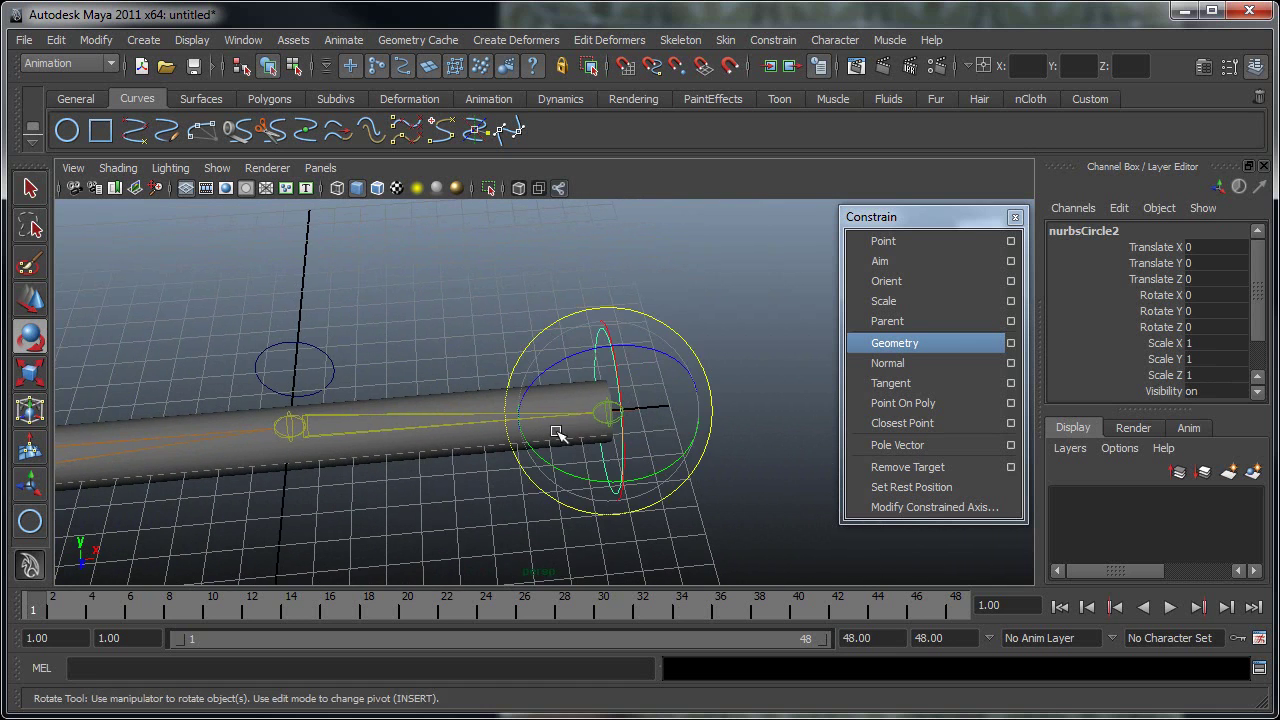
alt+drag(426, 437, 384, 421)
key(q)
alt+drag(574, 429, 631, 423)
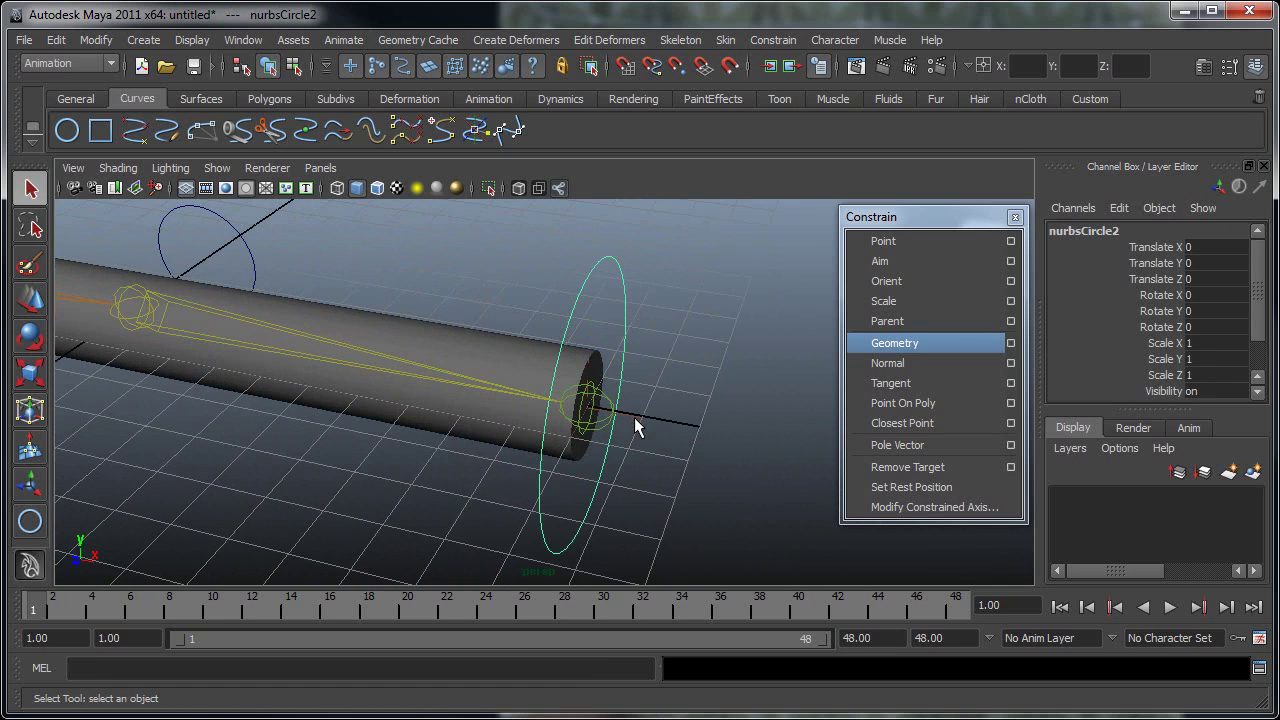
click(630, 425)
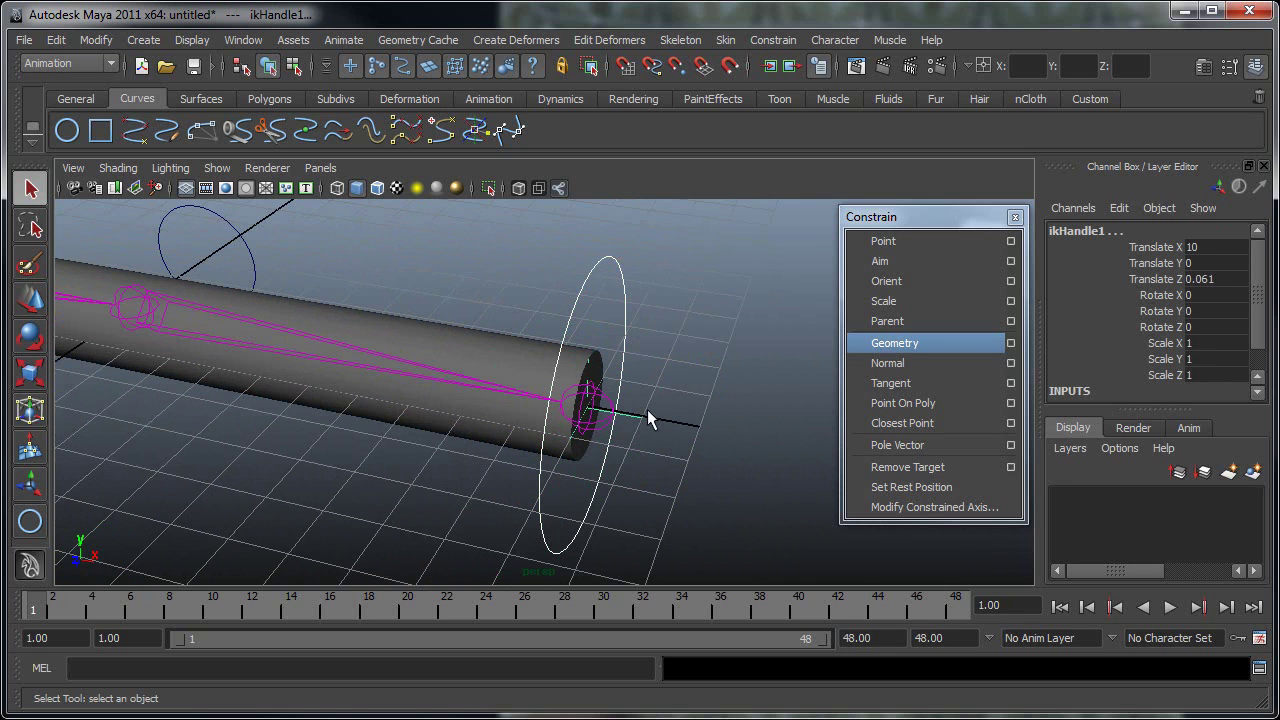
click(921, 240)
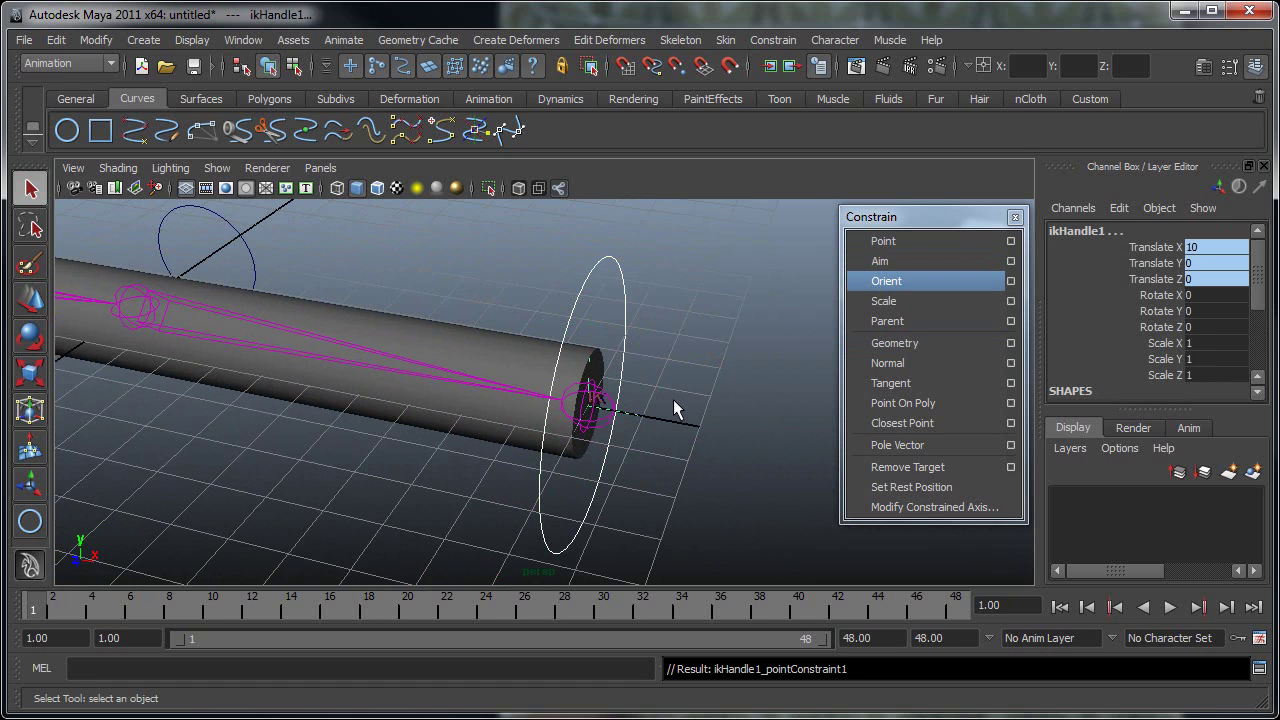
alt+drag(673, 399, 535, 373)
key(ctrl+z)
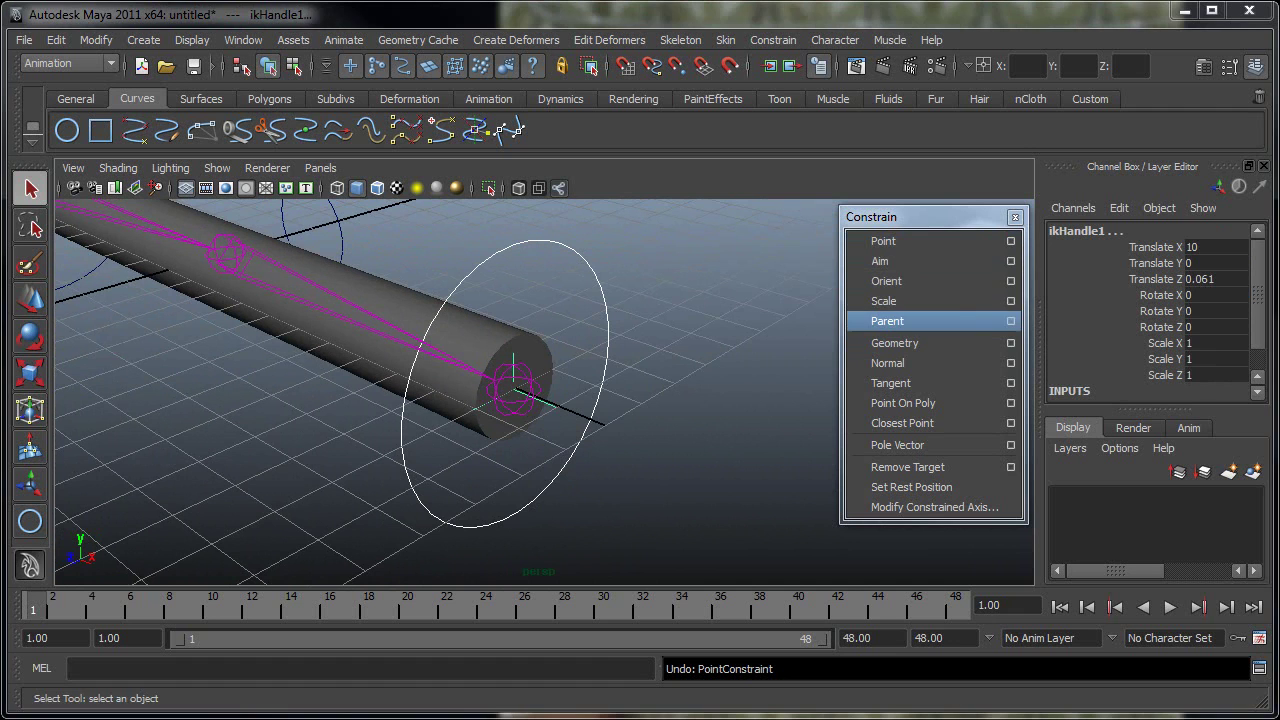
Open the Point constraint options and reposition the dialog to uncover the end of the chain.
click(1010, 241)
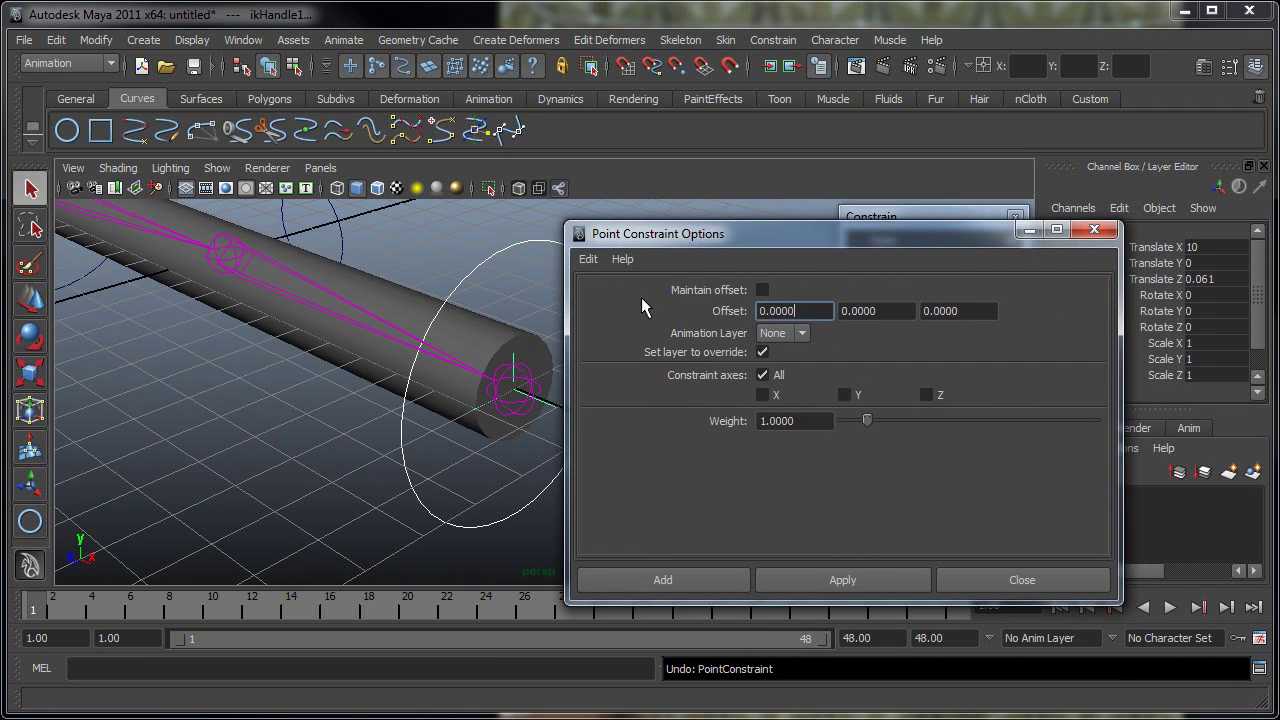
drag(717, 238, 782, 202)
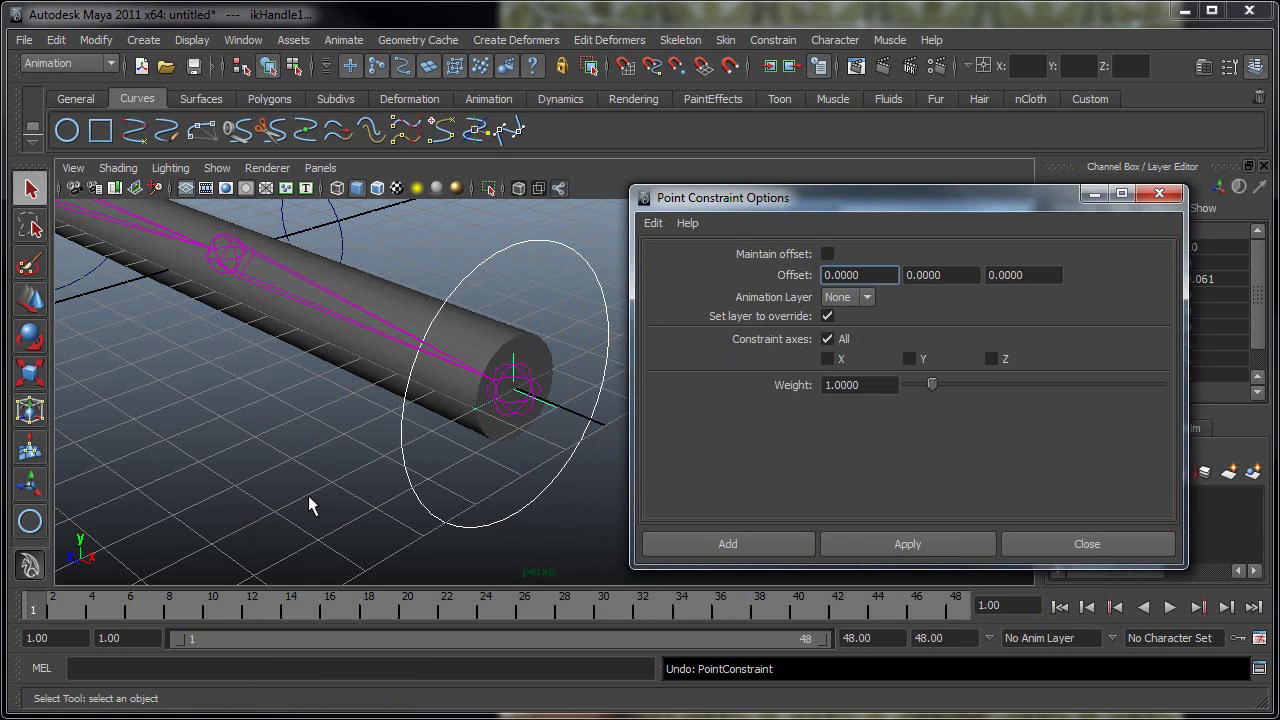
Move the end circle to Translate Z 3.218, try point-constraining the IK handle to it without maintaining offset, and undo the constraint.
click(365, 488)
click(452, 512)
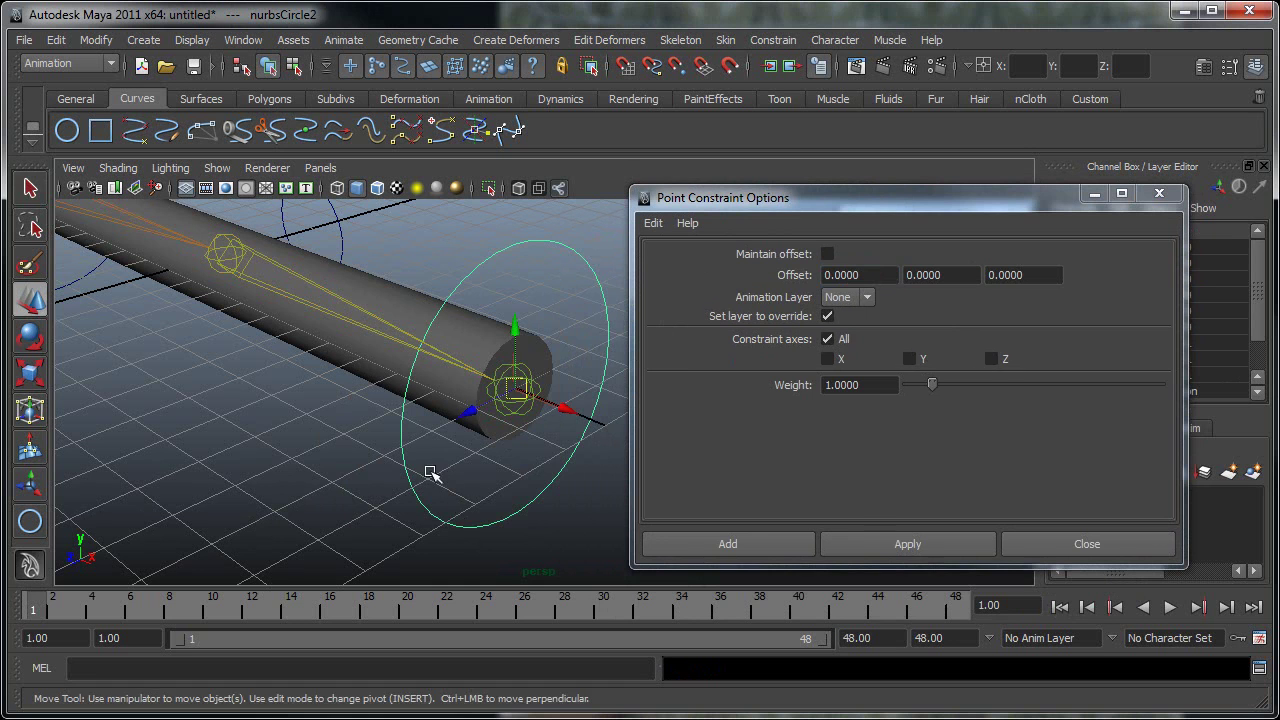
key(w)
drag(470, 420, 338, 496)
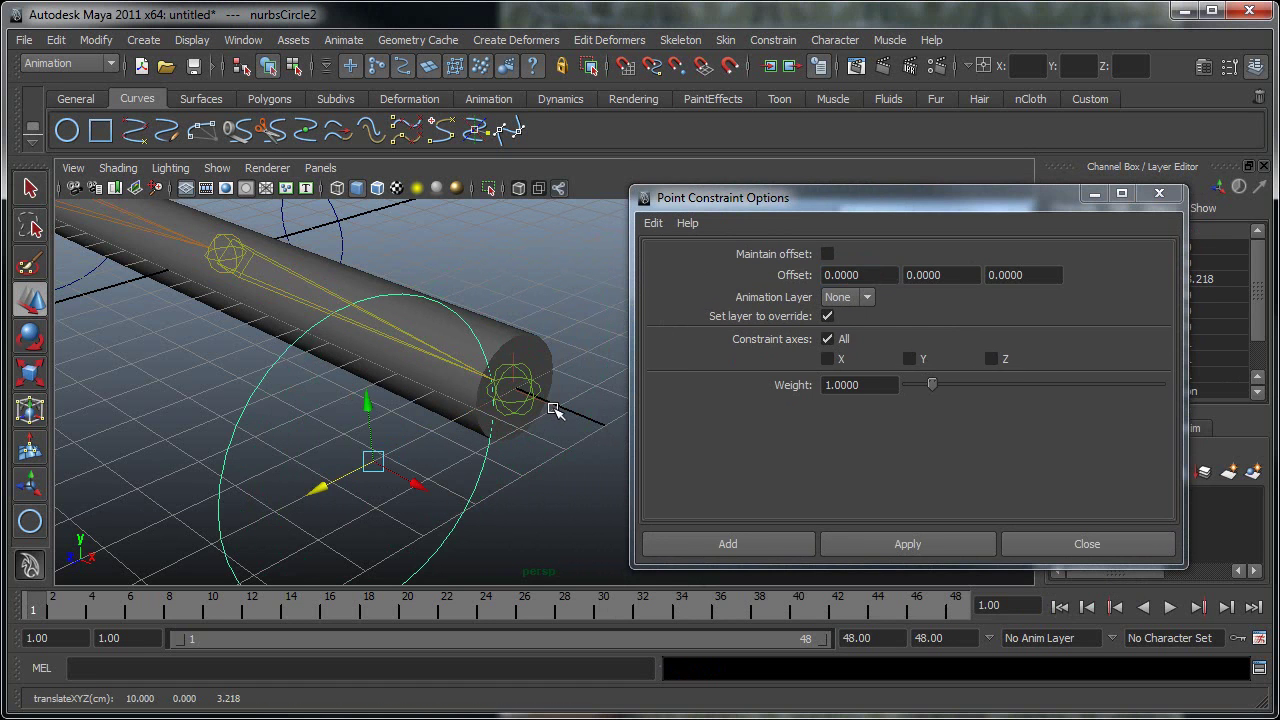
shift+click(553, 408)
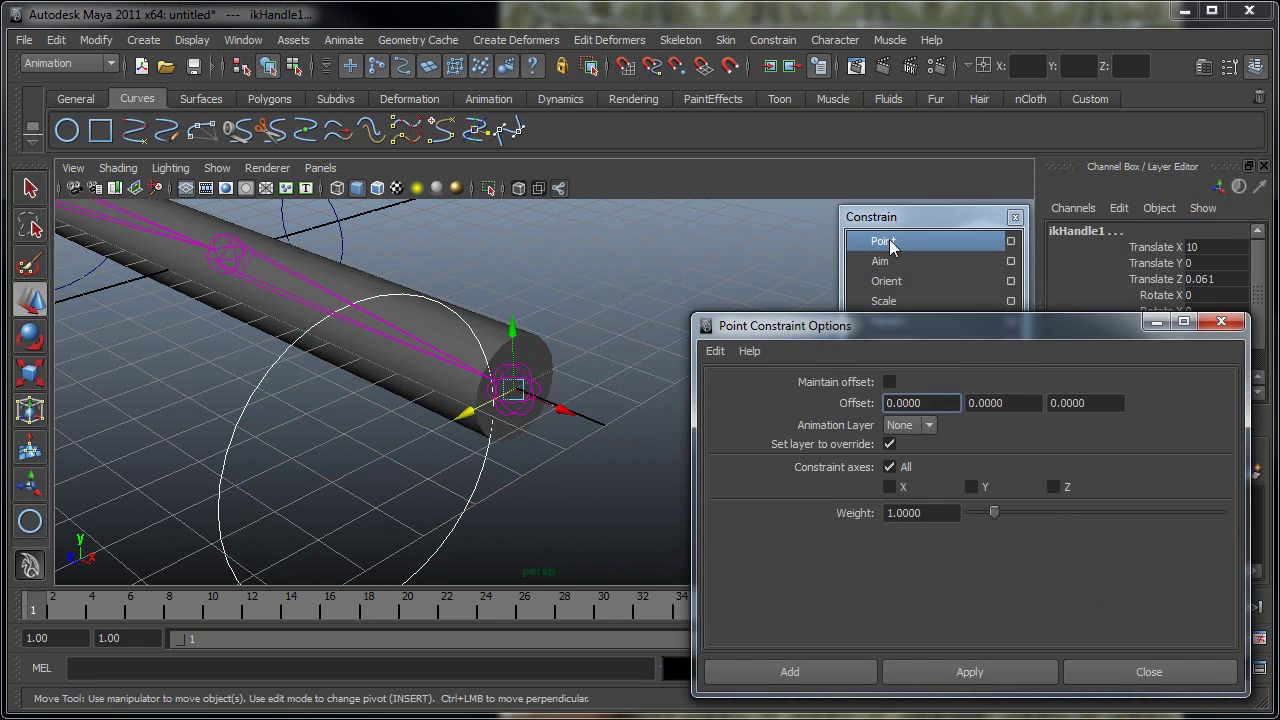
click(890, 244)
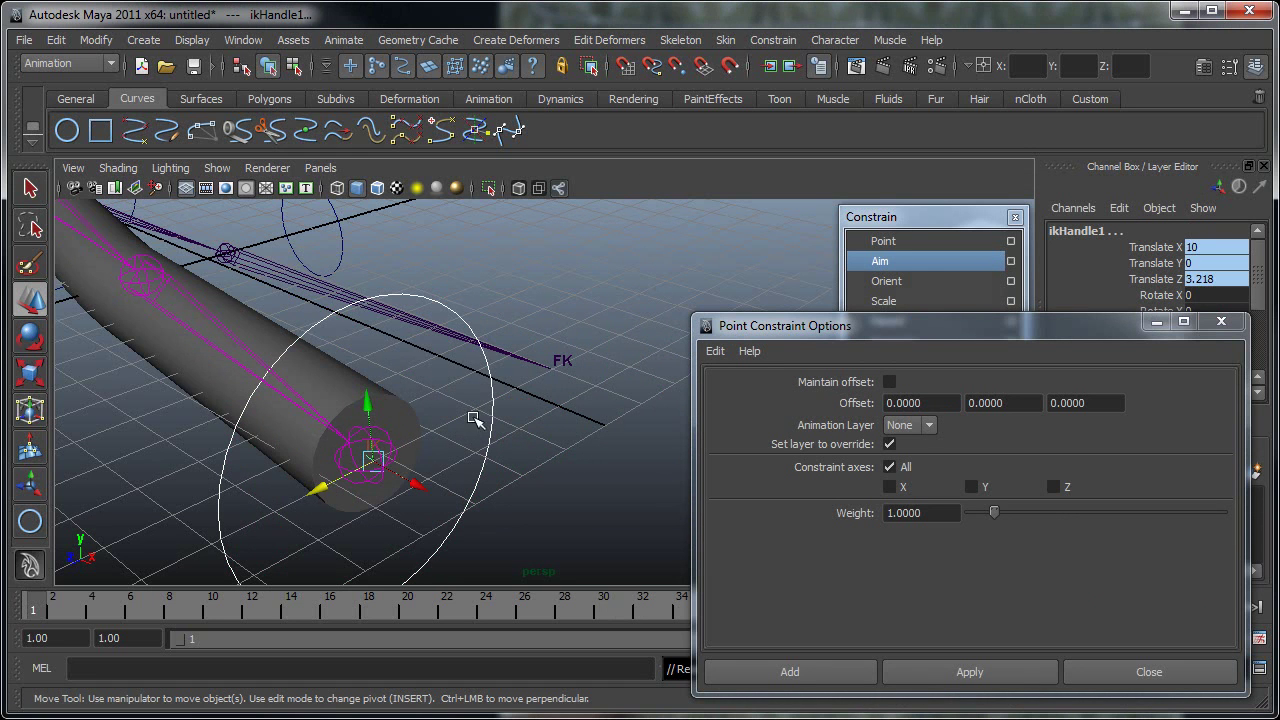
key(ctrl+z)
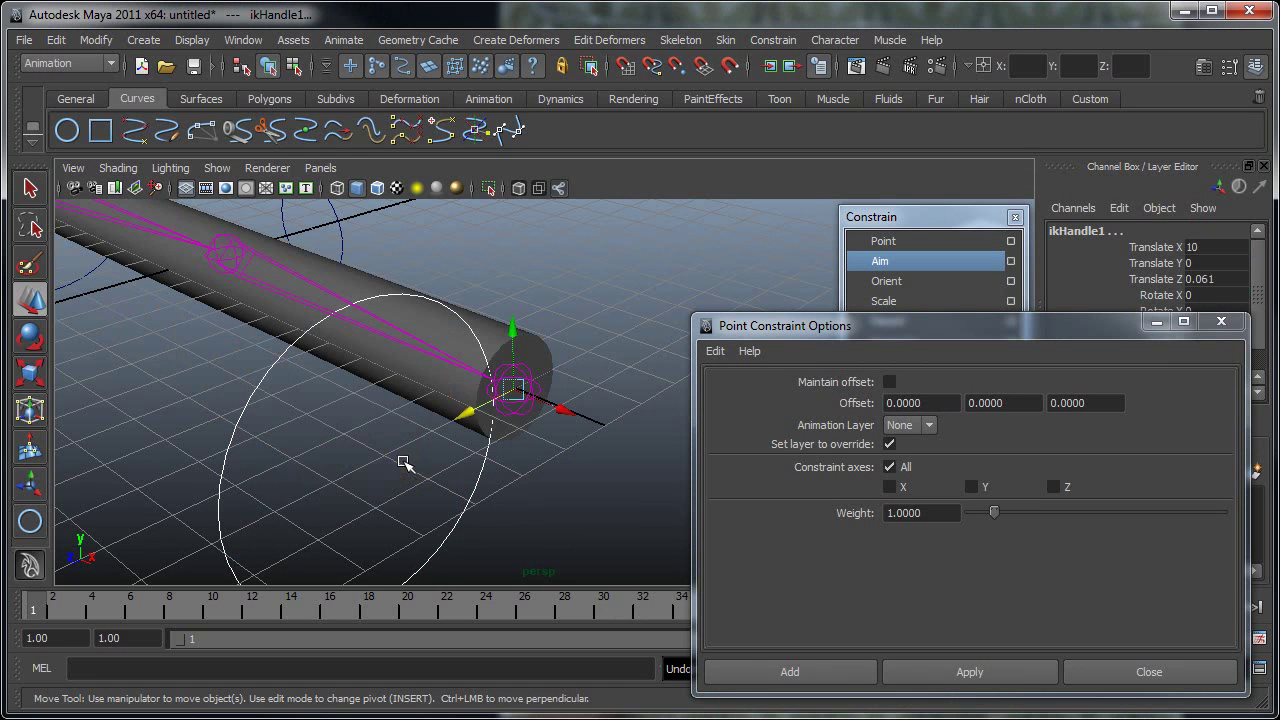
Move the end circle back around the end joint, at Translate Z 0.061.
click(286, 434)
click(230, 413)
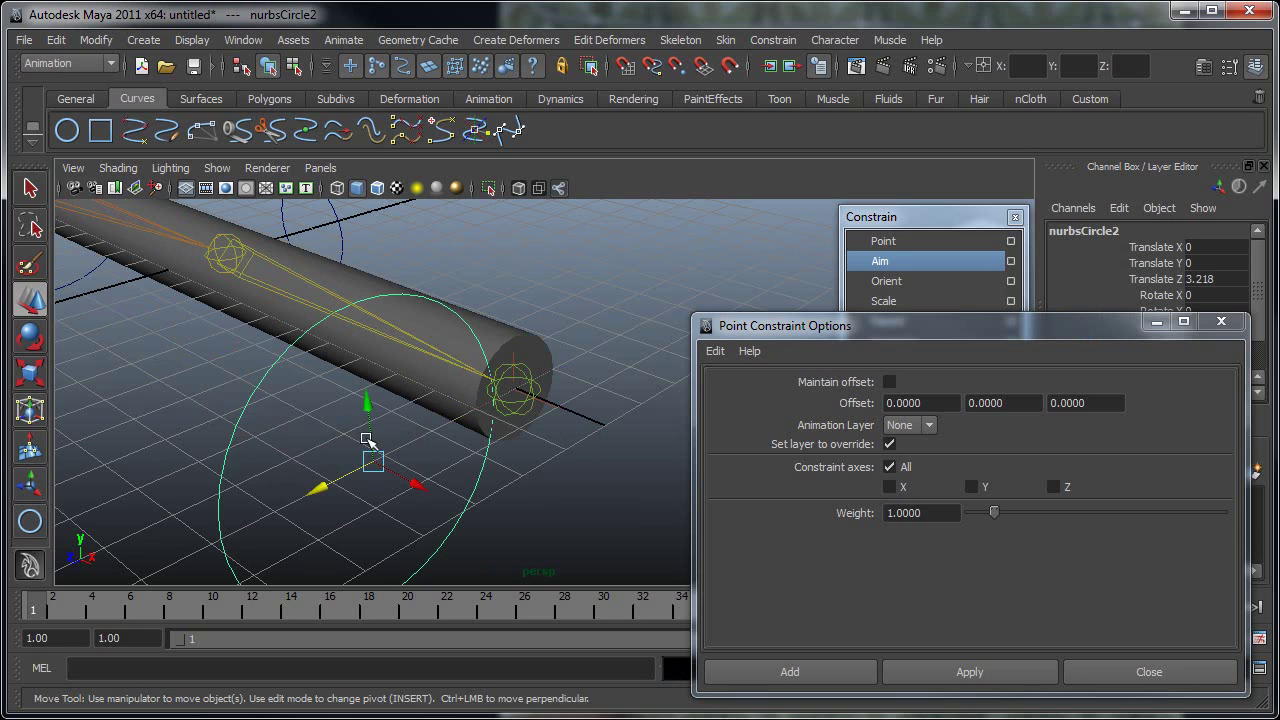
drag(373, 461, 516, 405)
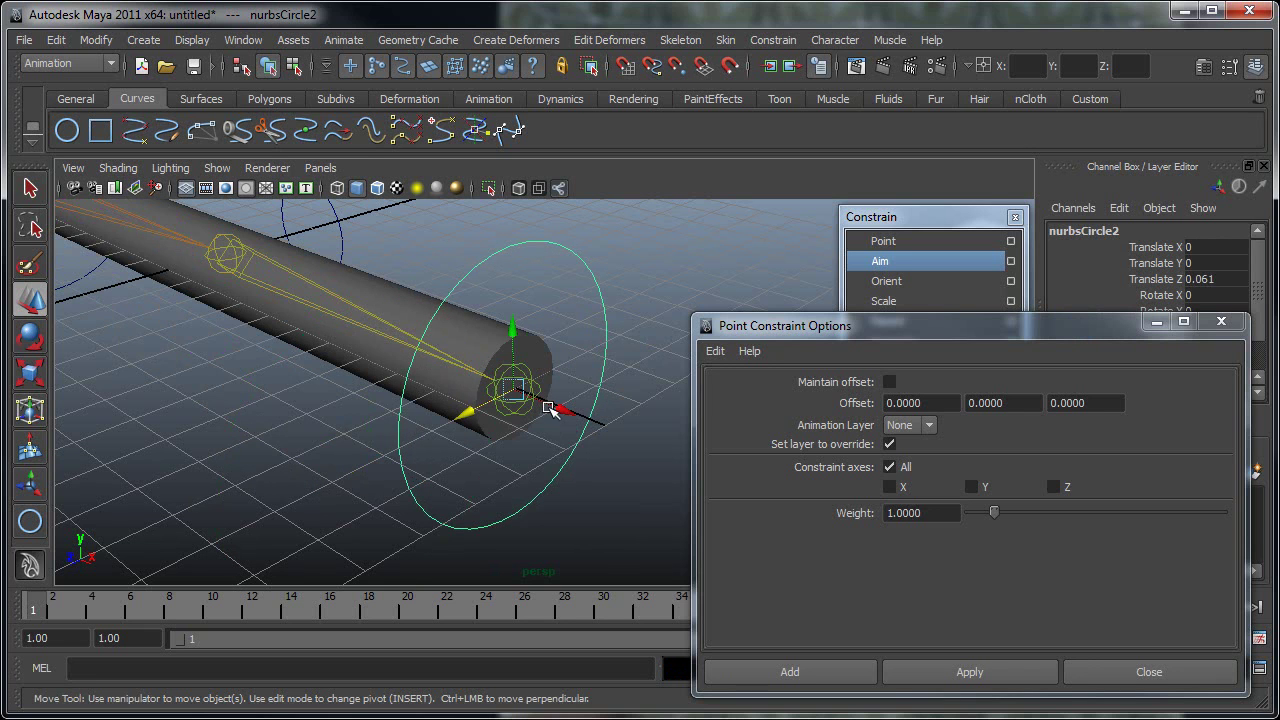
Point-constrain the IK handle to the end circle with Maintain offset enabled and all axes constrained.
key(q)
shift+click(552, 404)
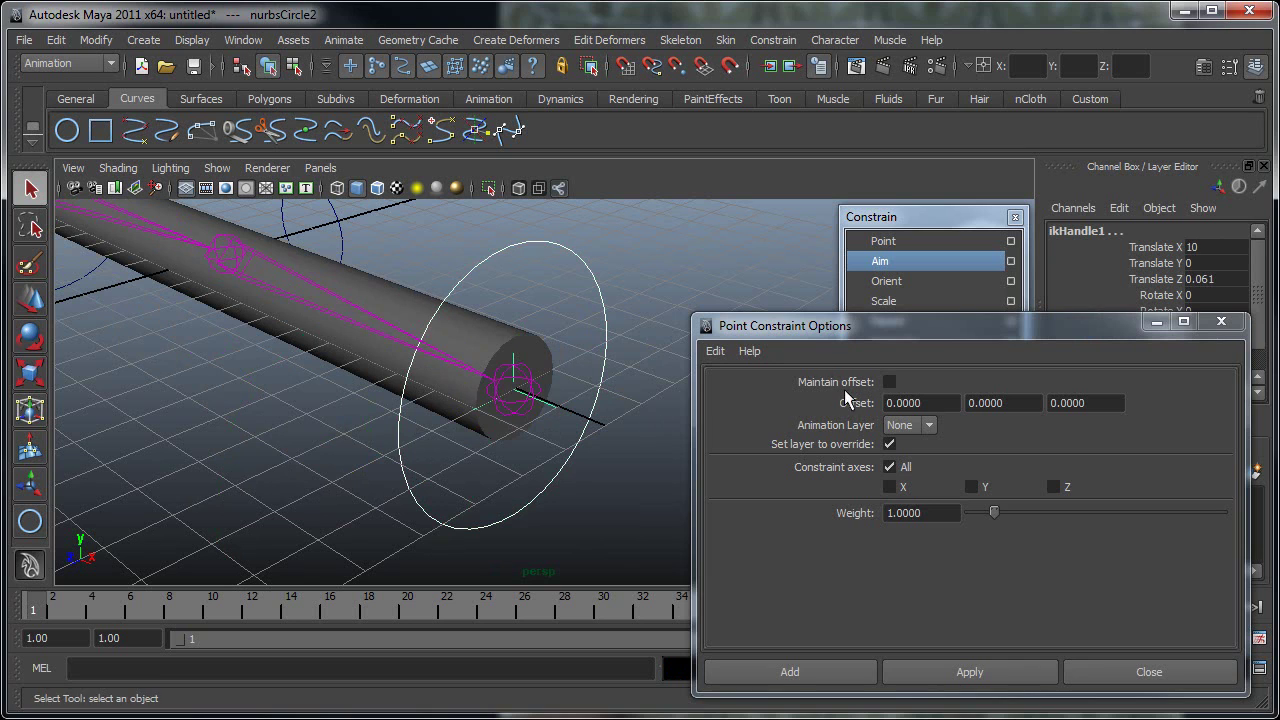
drag(816, 330, 786, 339)
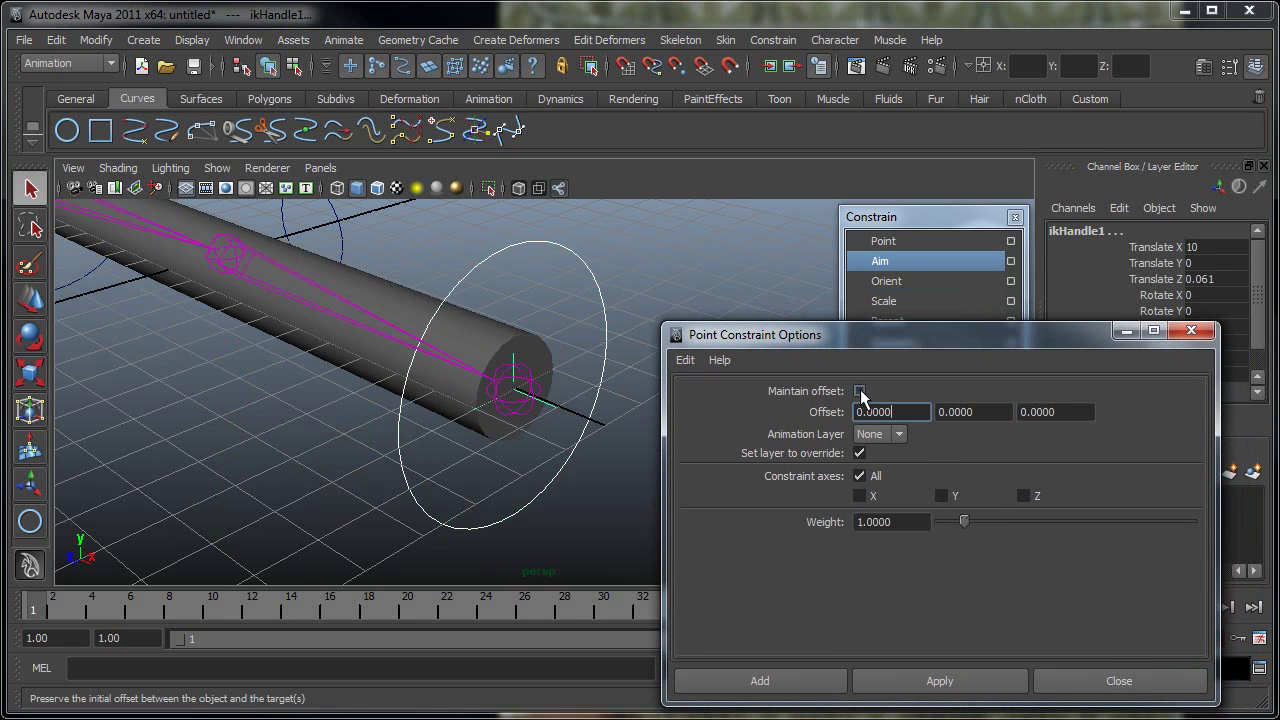
click(860, 392)
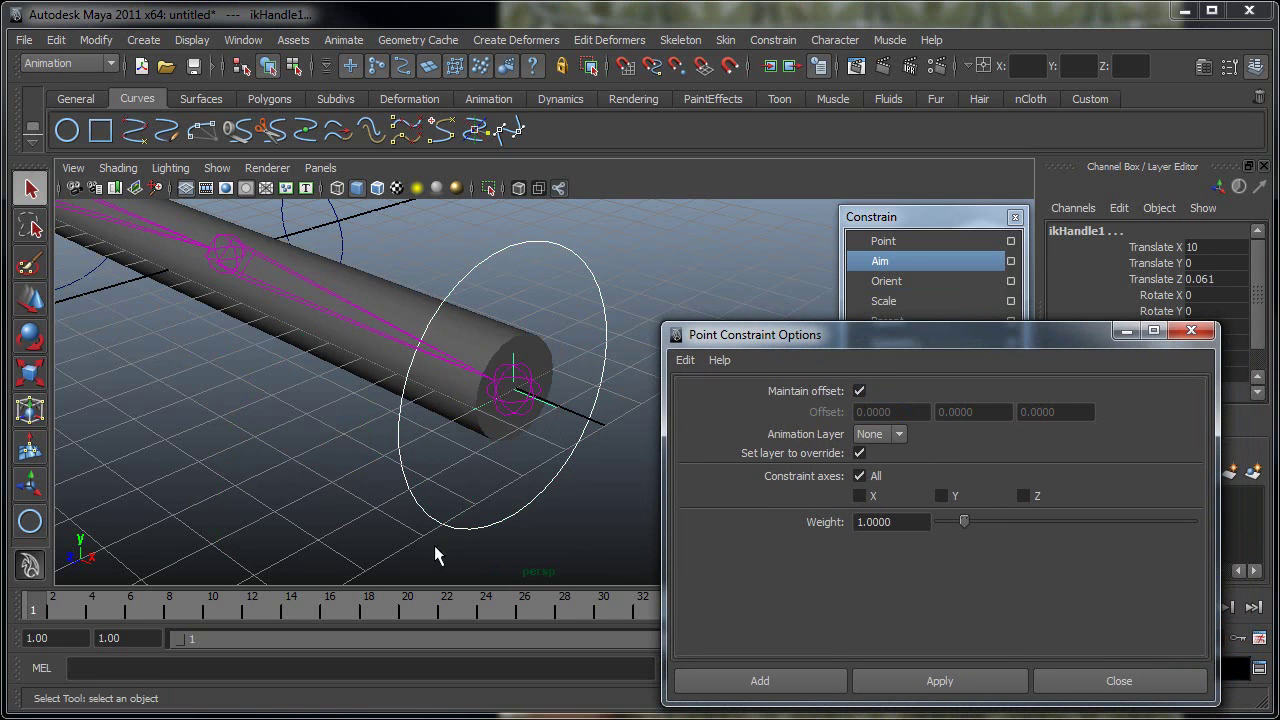
click(758, 681)
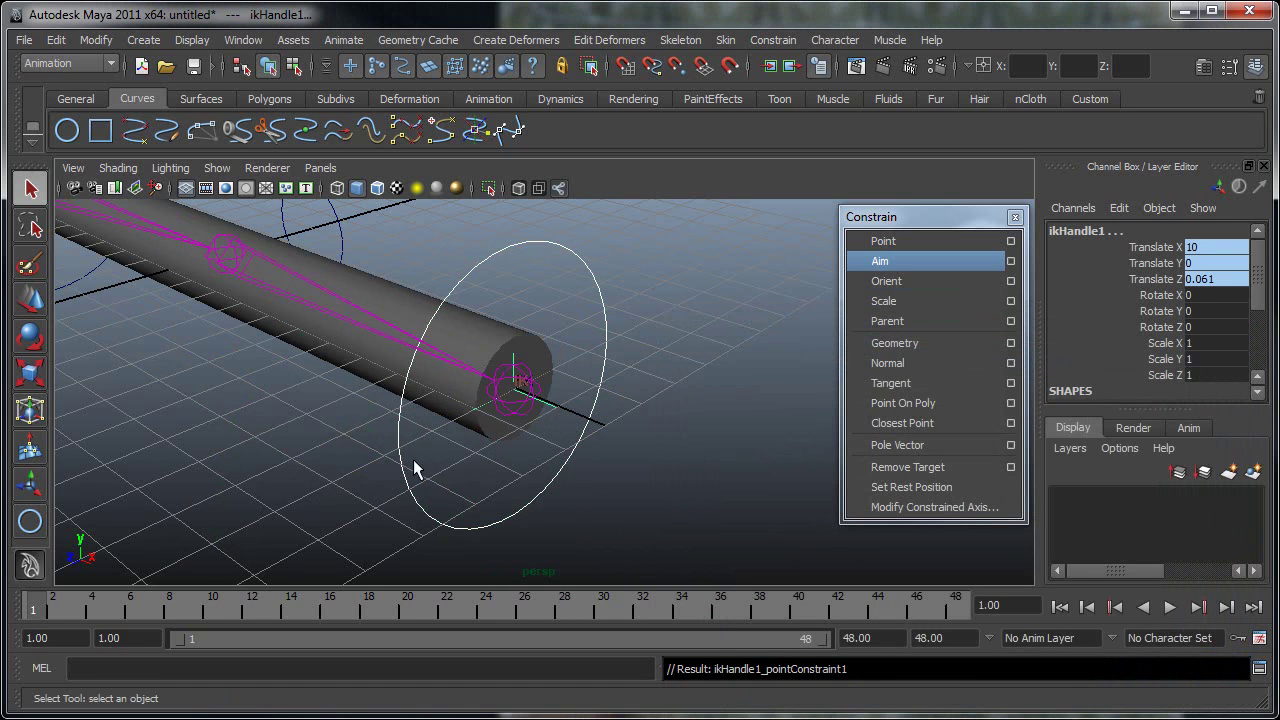
Test the point constraint by moving the end circle in several directions to bend the cylinder from different angles.
alt+drag(638, 459, 670, 439)
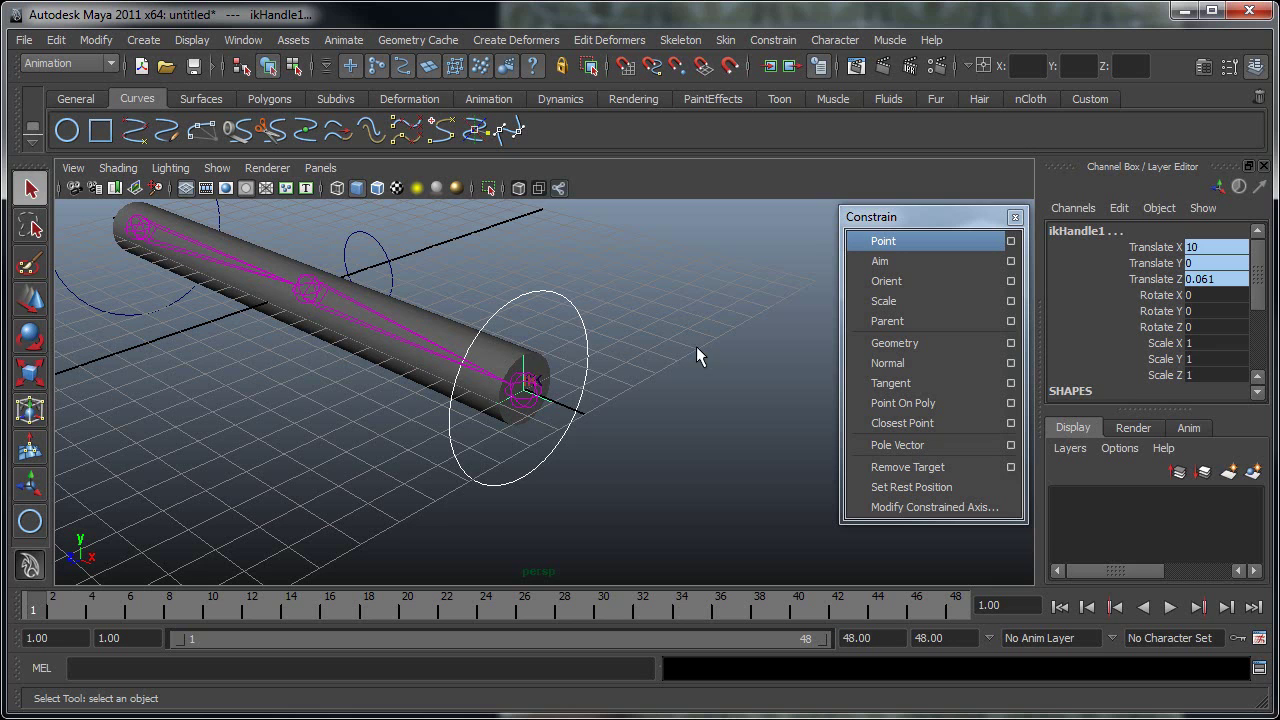
click(586, 337)
key(w)
alt+drag(525, 397, 505, 452)
drag(504, 414, 452, 371)
alt+middle_drag(466, 383, 578, 490)
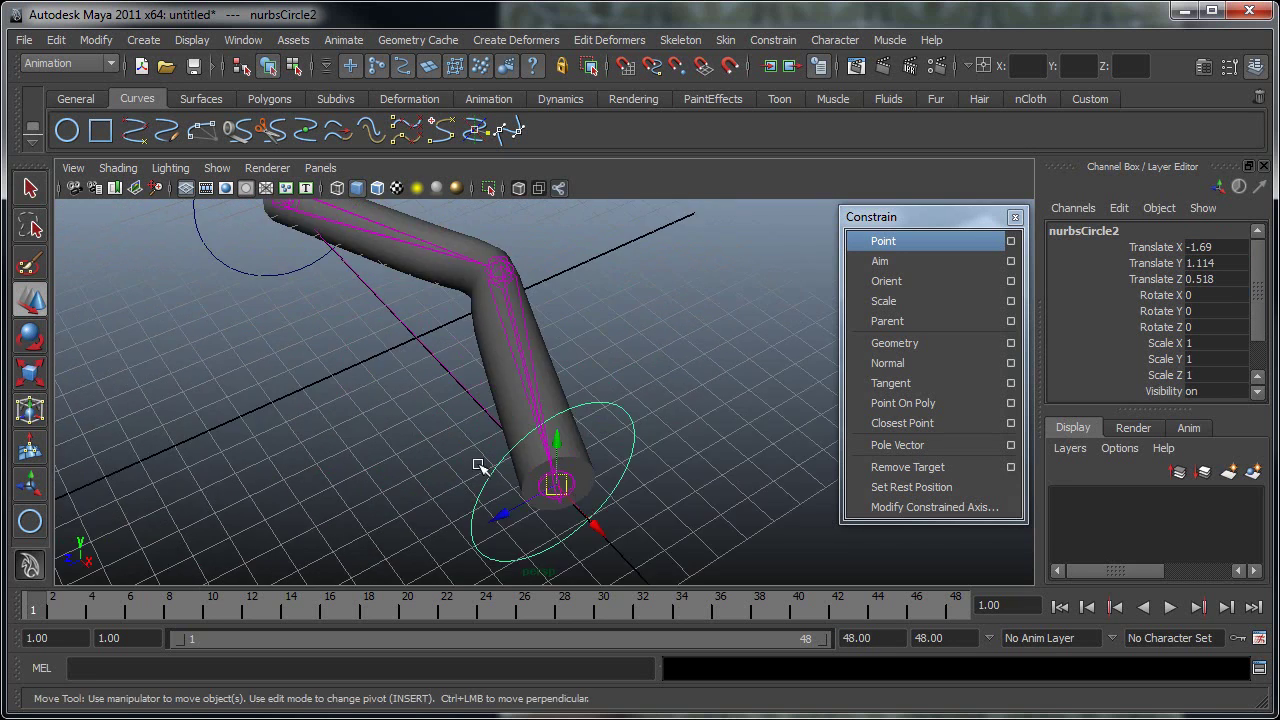
alt+drag(480, 466, 451, 373)
alt+middle_drag(451, 373, 466, 428)
drag(540, 454, 634, 474)
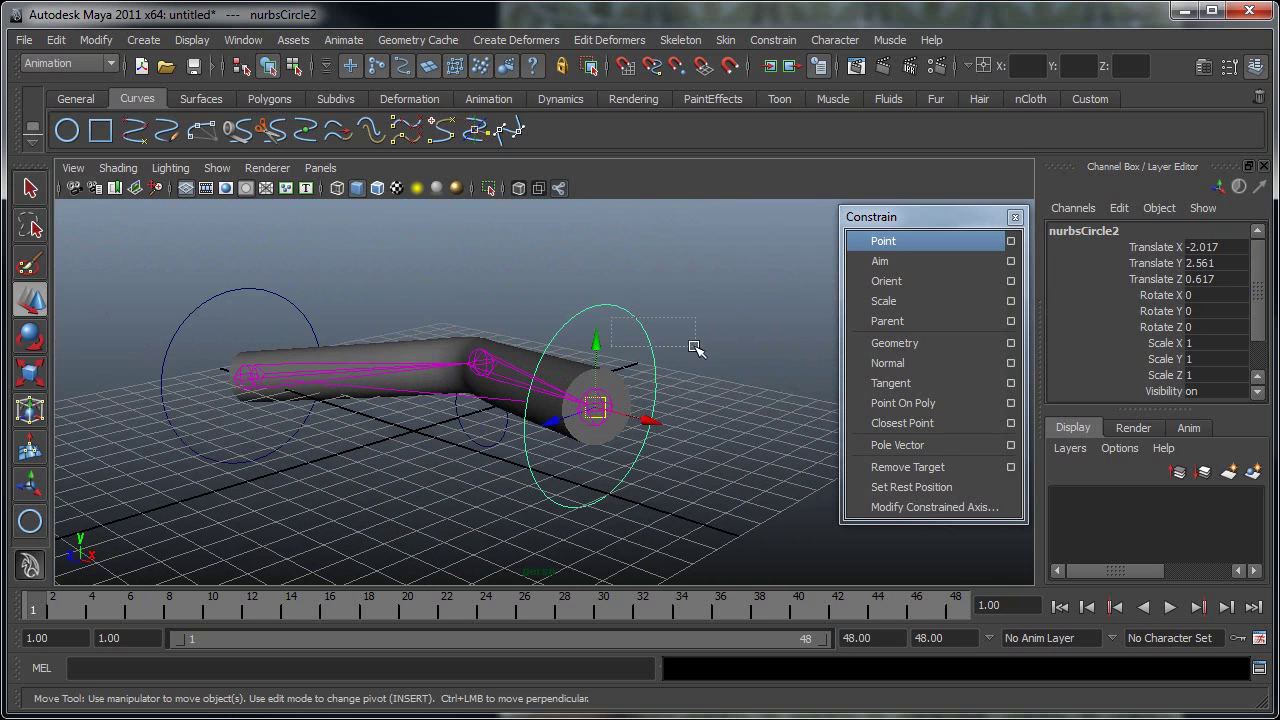
drag(588, 388, 447, 445)
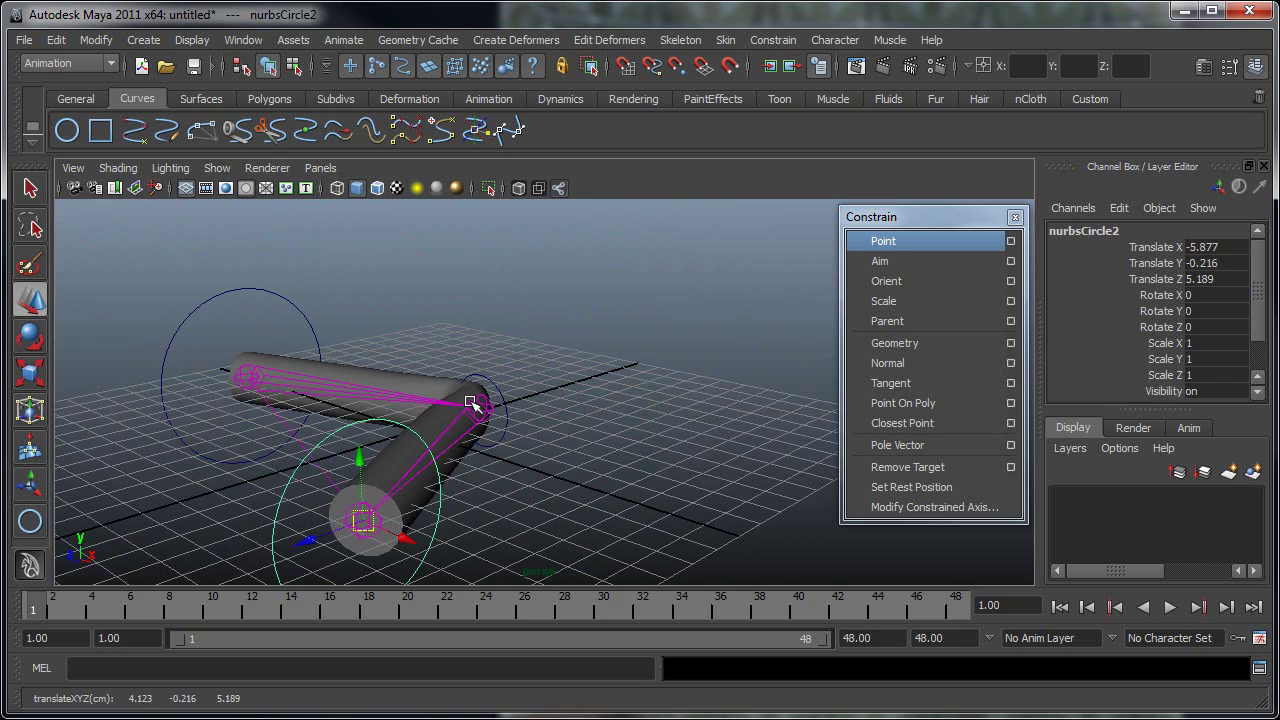
alt+drag(472, 403, 533, 432)
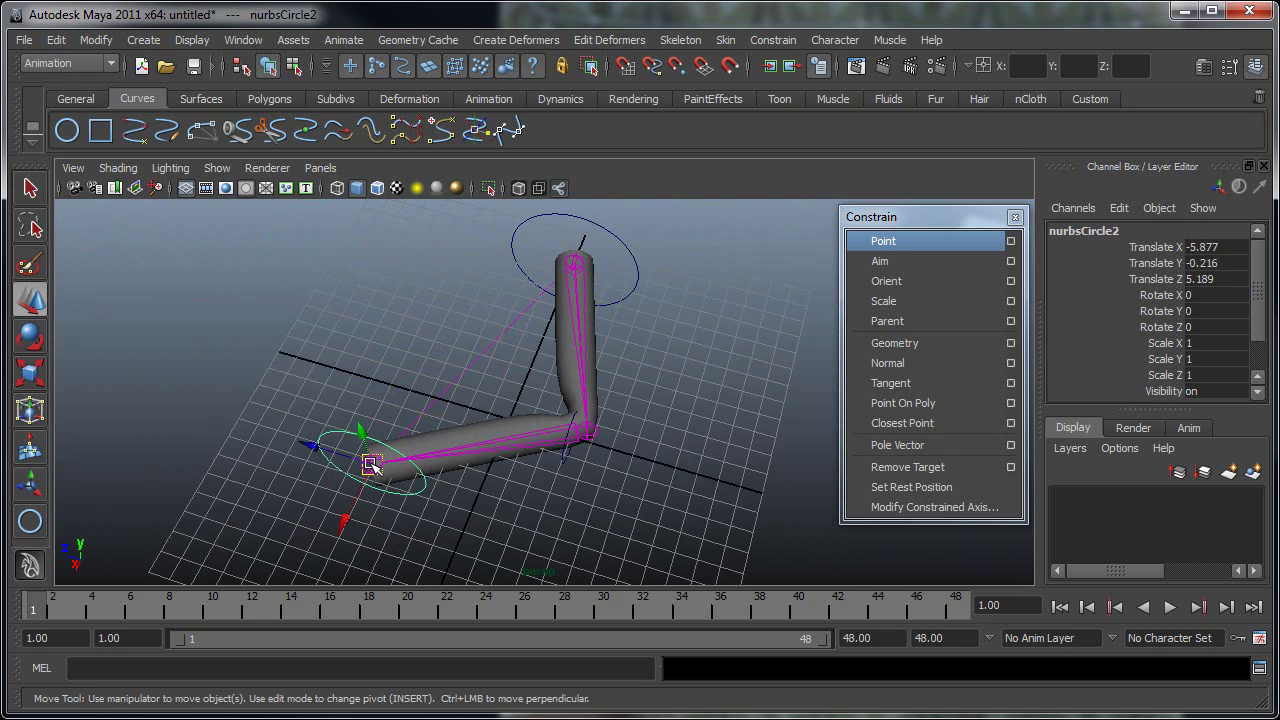
drag(372, 466, 553, 530)
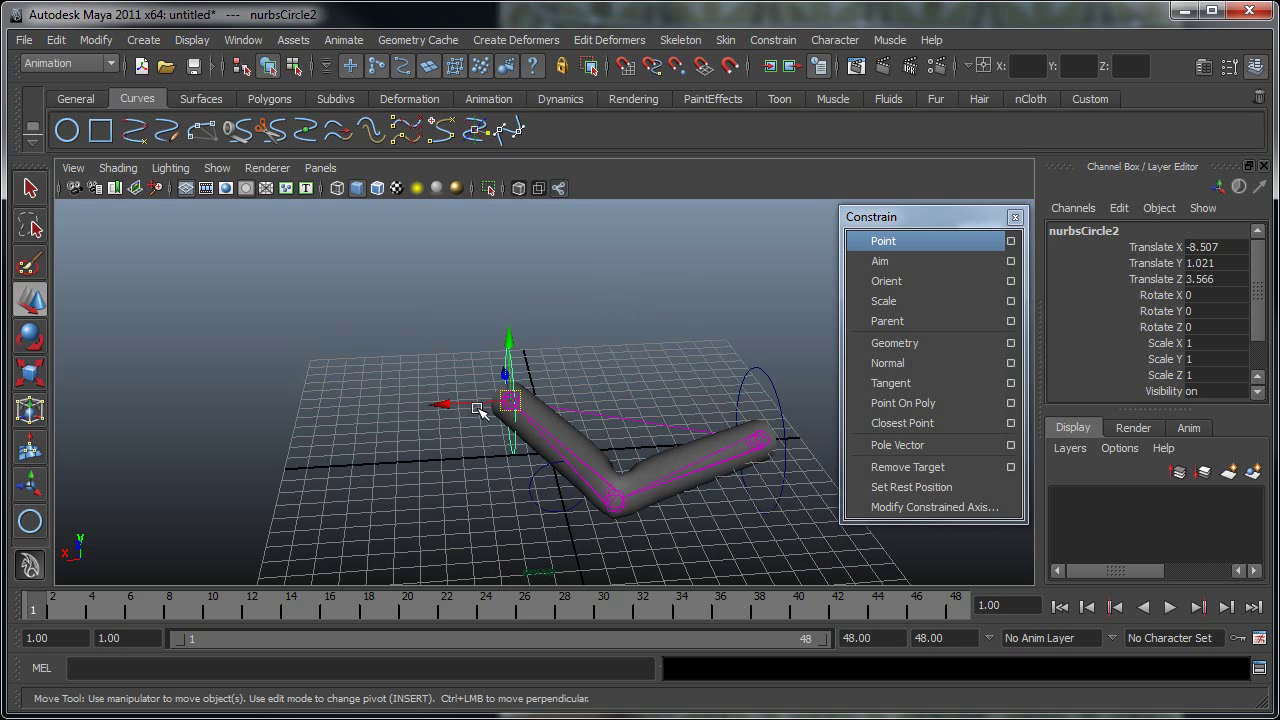
Undo the recent end circle moves, reset its Translate X, Y and Z to 0, and clear the selection.
key(ctrl+z)
key(ctrl+z)
key(ctrl+z)
key(ctrl+z)
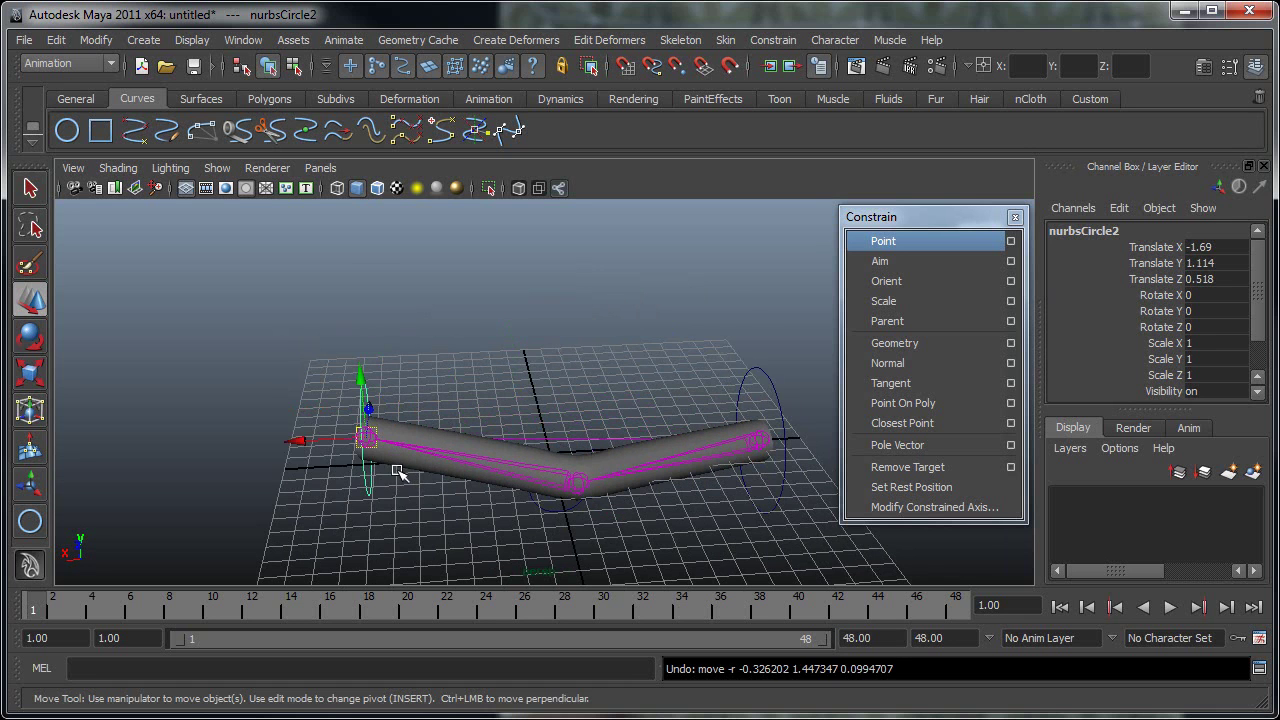
alt+drag(314, 483, 400, 515)
drag(1204, 249, 1218, 279)
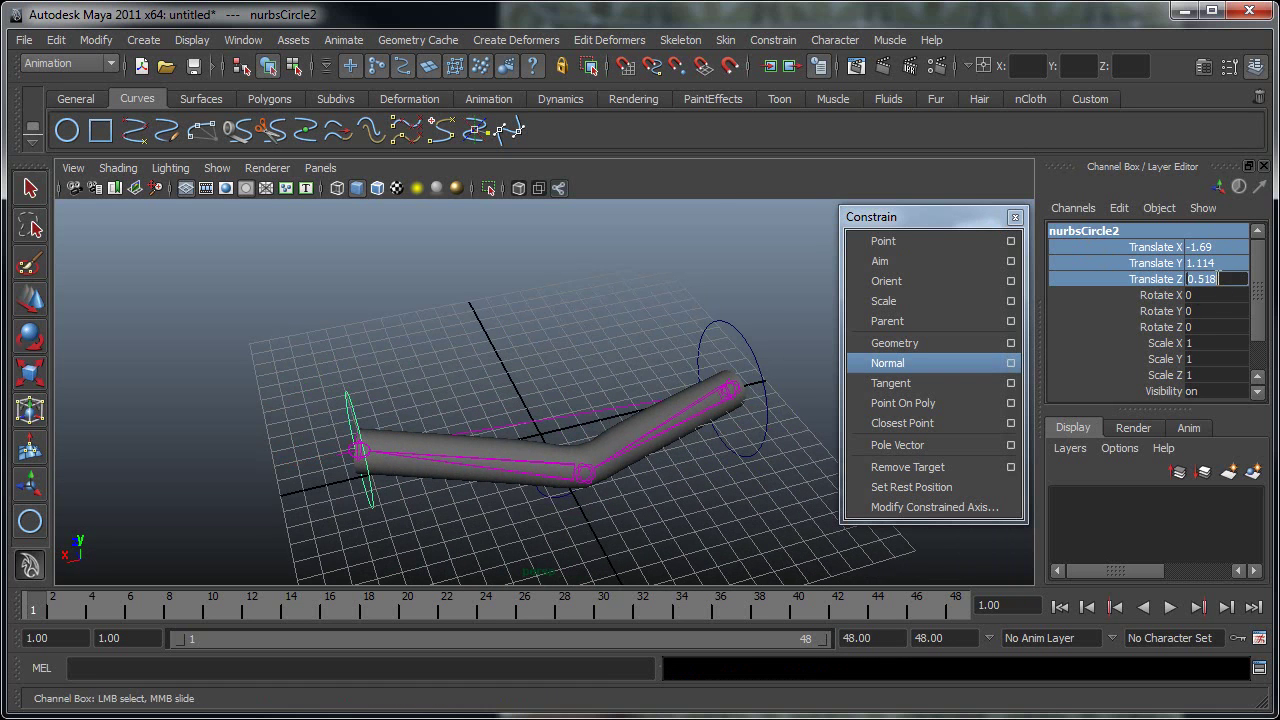
text(0)
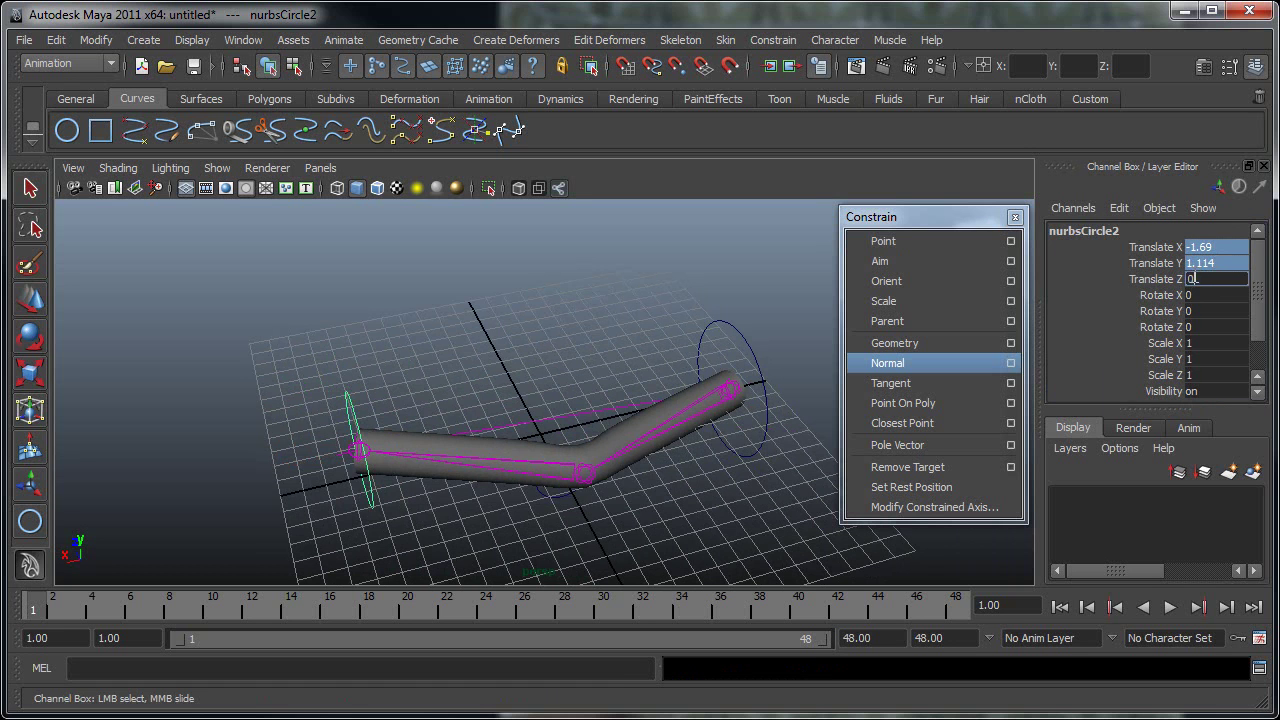
key(Return)
click(573, 344)
Test the chain's bend by moving the end circle along X toward the root, undoing the moves.
alt+drag(506, 424, 278, 458)
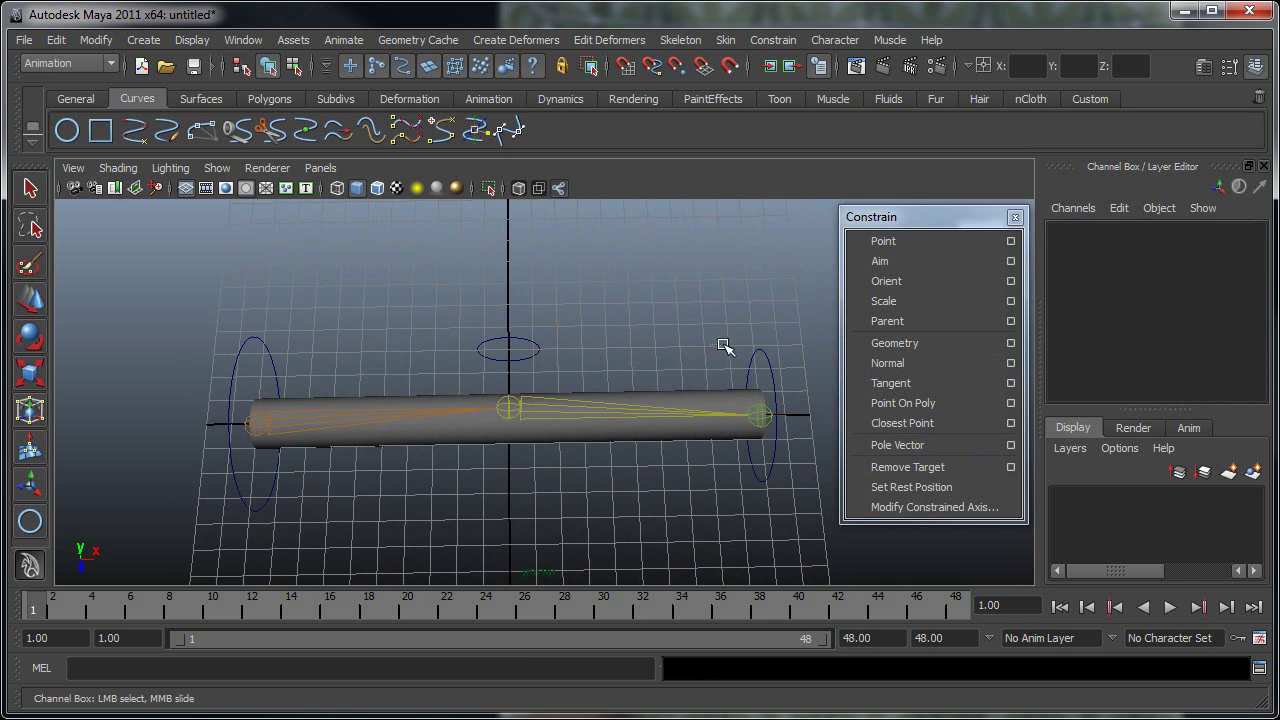
click(774, 370)
key(w)
drag(833, 418, 743, 414)
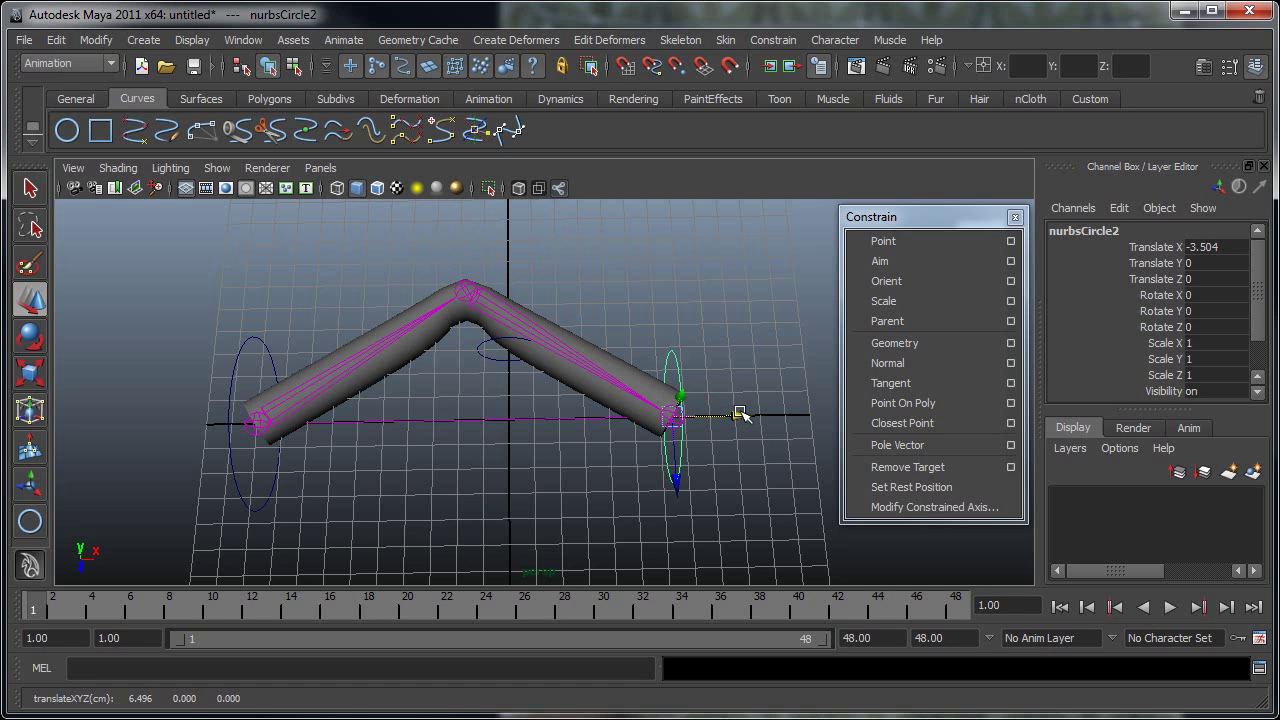
drag(737, 416, 718, 422)
key(ctrl+z)
key(ctrl+z)
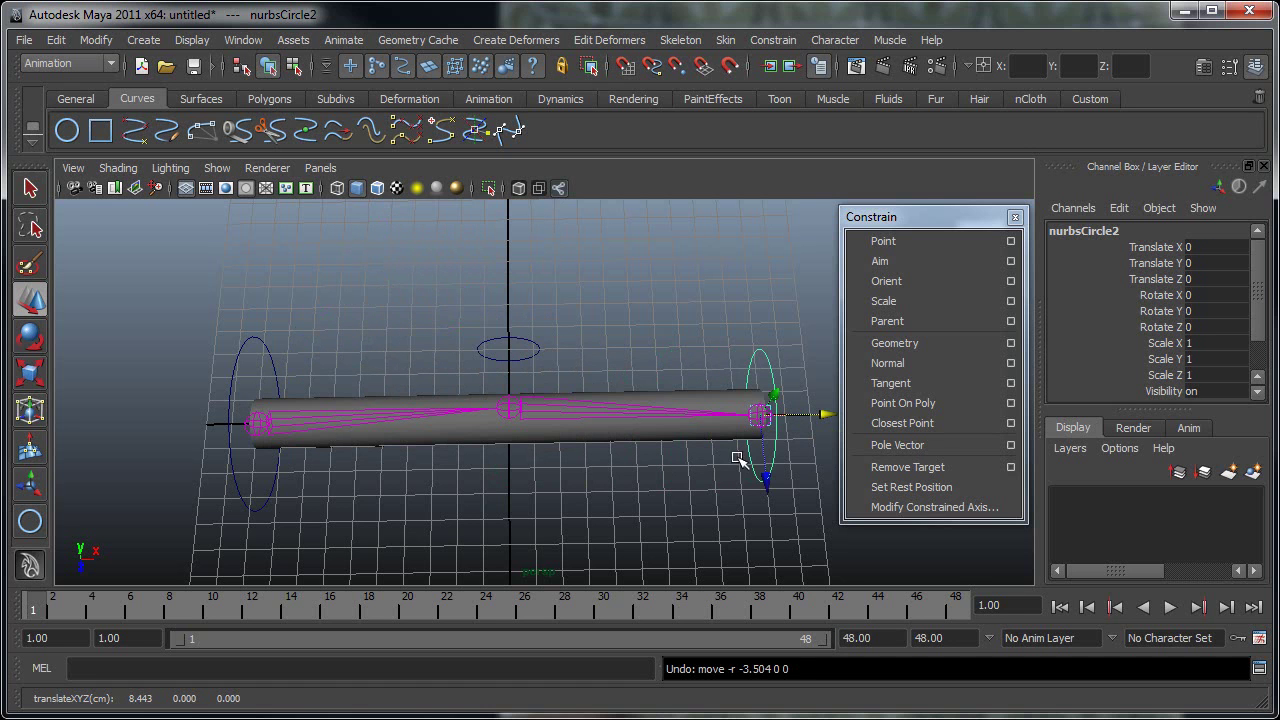
Try to pole-vector constrain the IK handle to the middle circle, selecting the circle first and the handle last.
click(517, 336)
alt+drag(450, 392, 310, 350)
alt+middle_drag(597, 408, 532, 383)
alt+drag(531, 382, 400, 370)
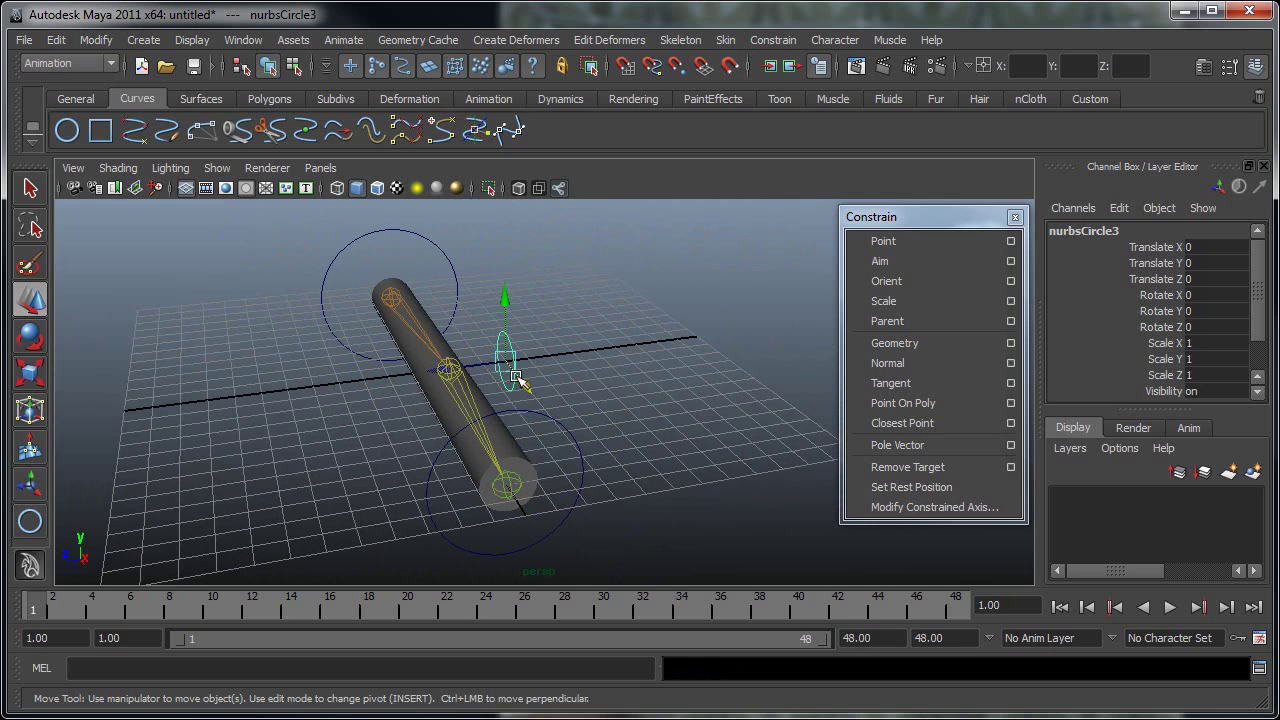
alt+drag(517, 380, 333, 319)
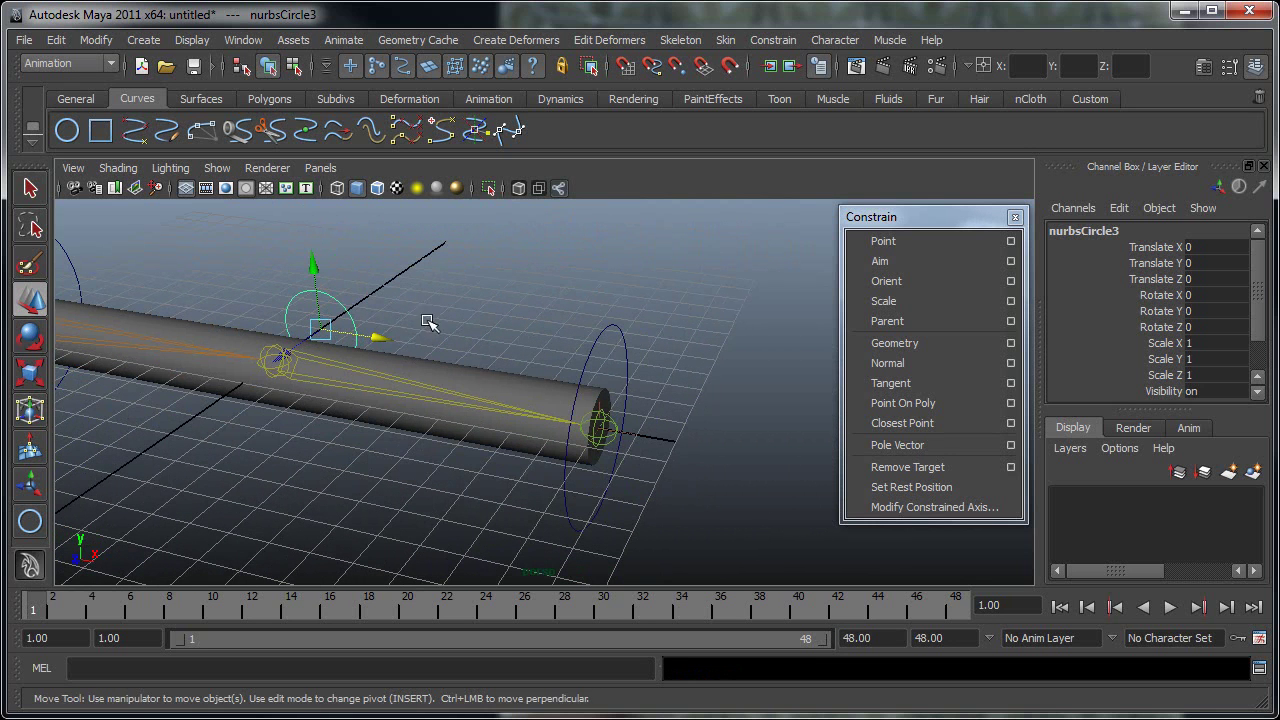
click(630, 437)
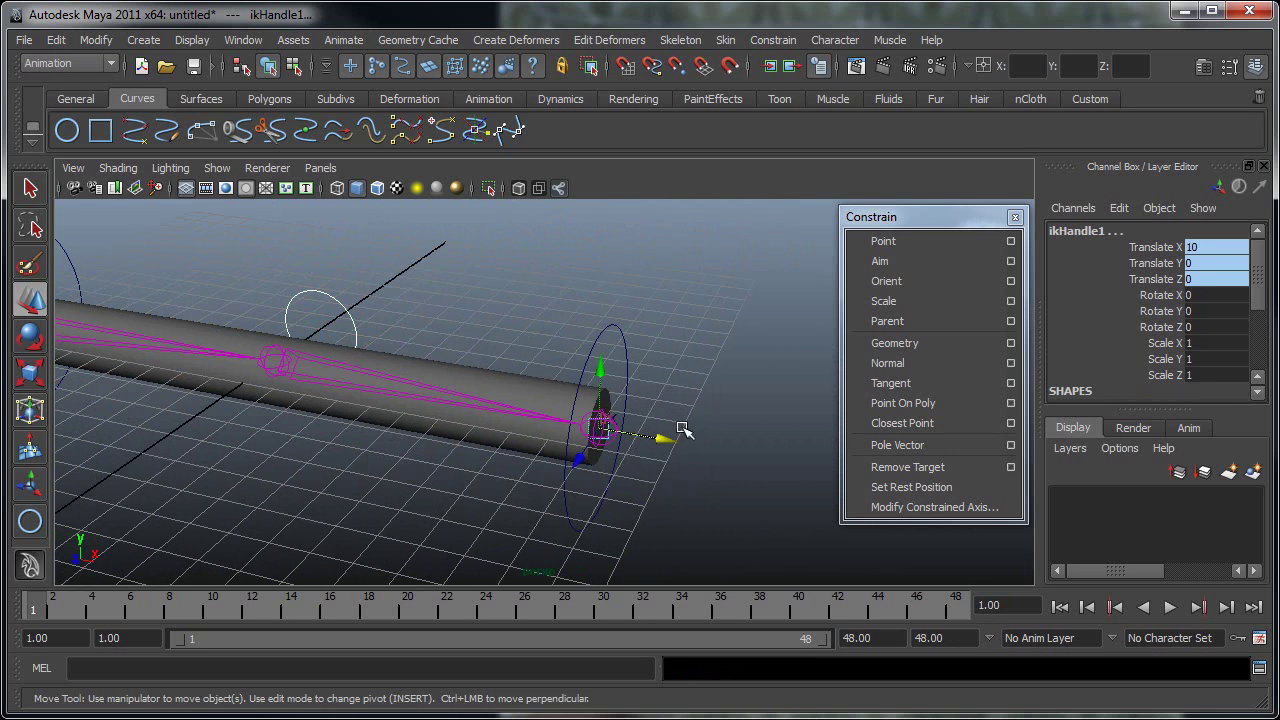
click(895, 449)
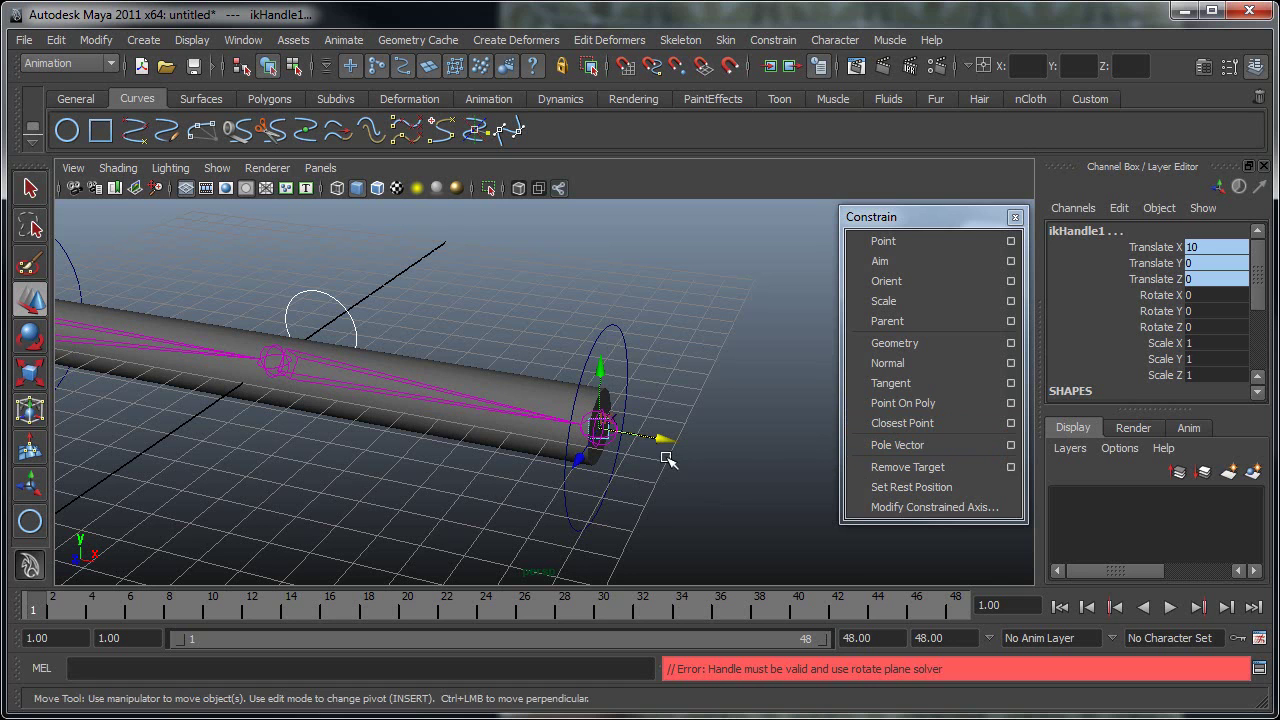
Try the Pole Vector constraint with the selection order reversed, IK handle first and middle circle last.
click(705, 457)
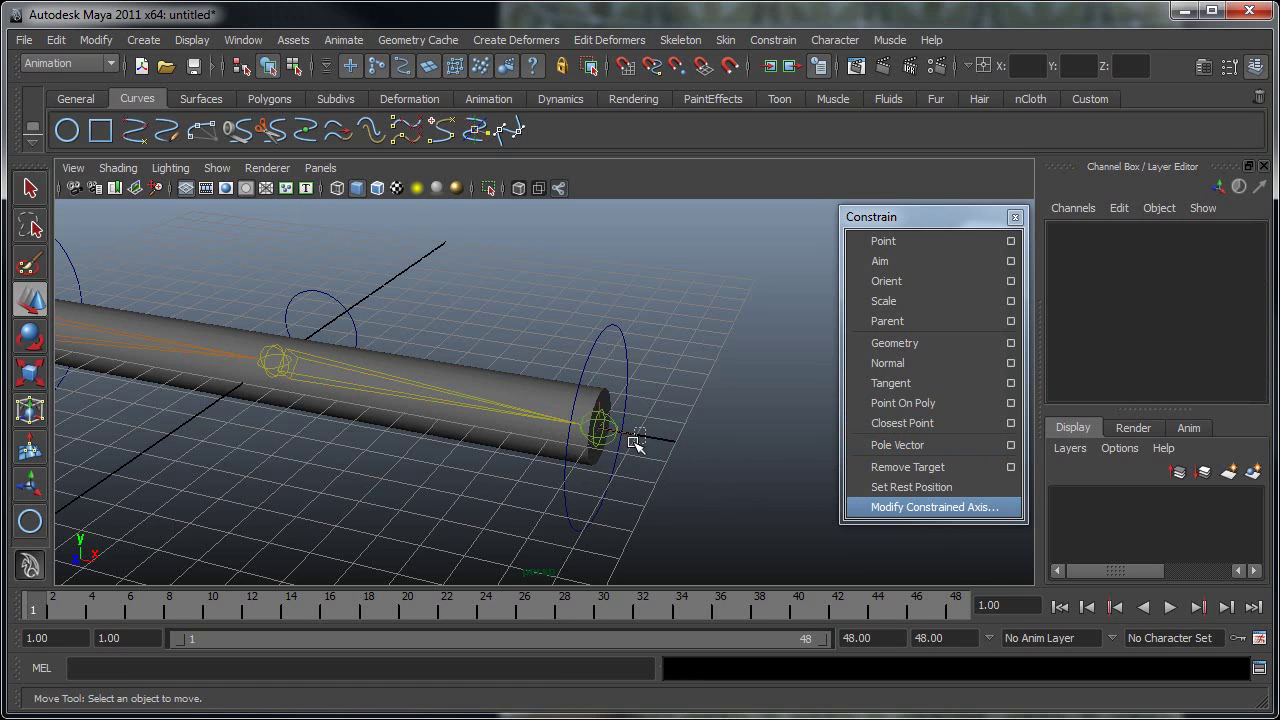
click(628, 445)
shift+click(320, 292)
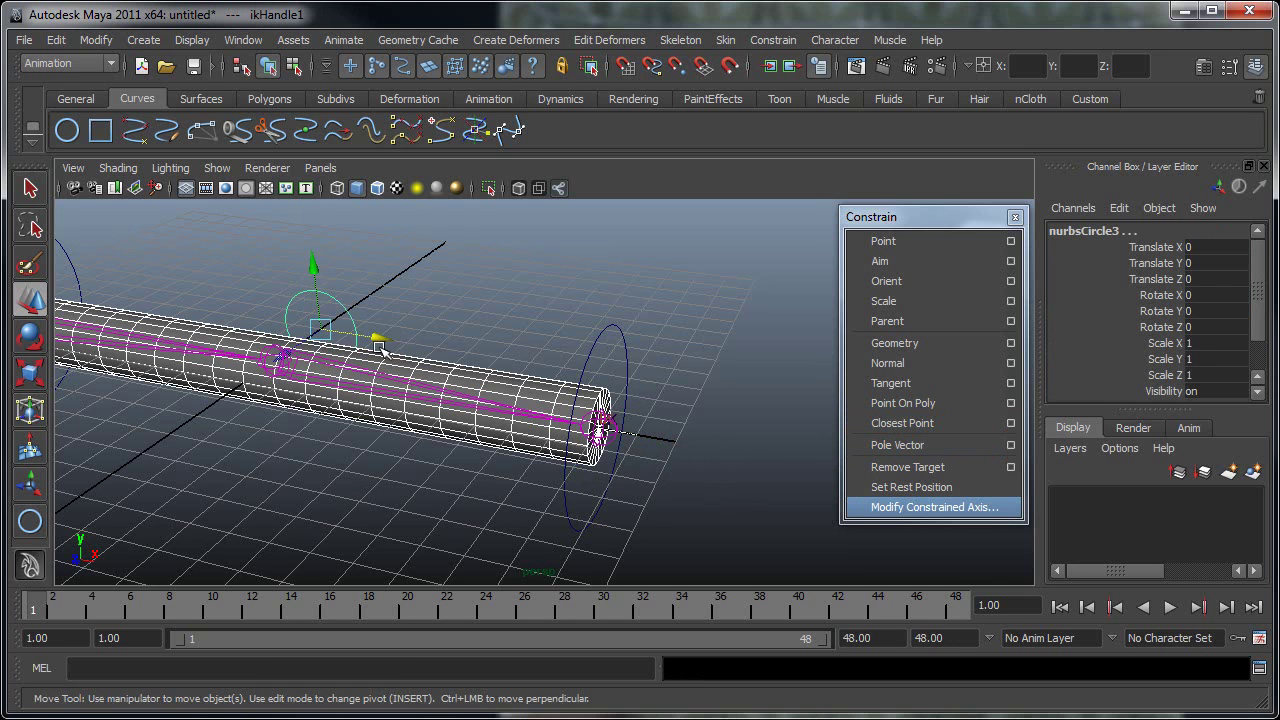
click(624, 430)
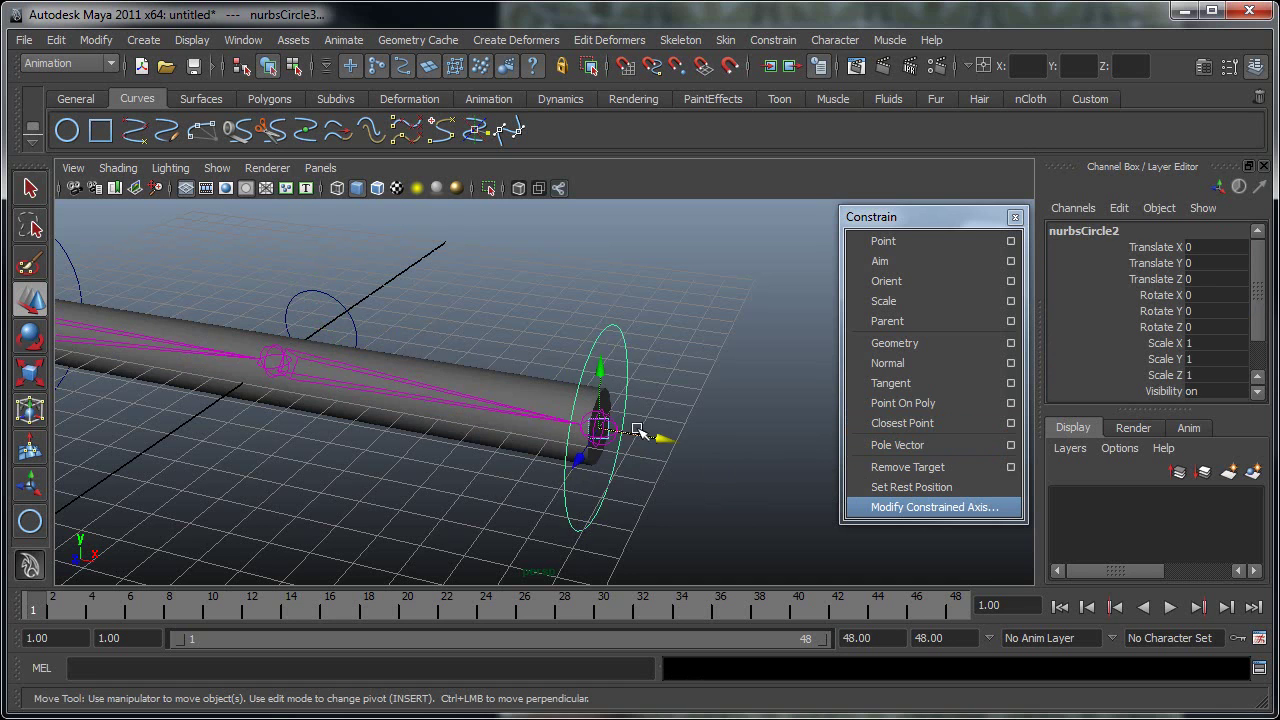
click(650, 491)
click(640, 437)
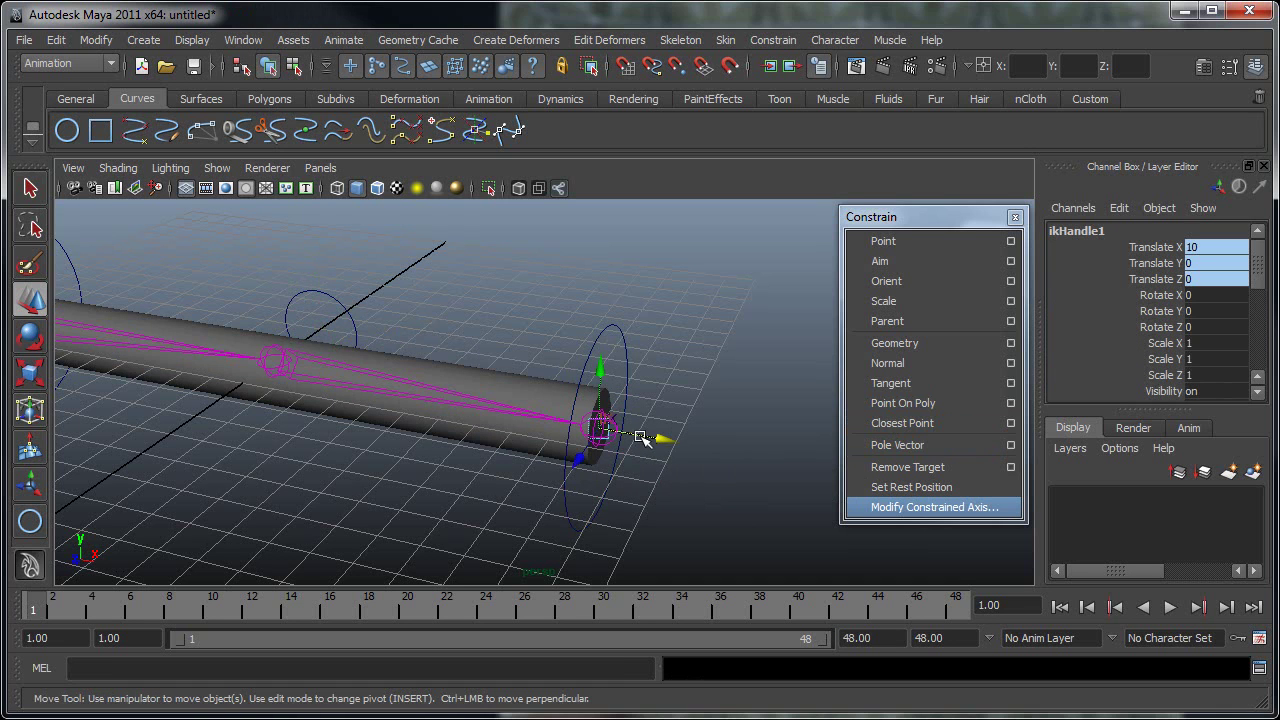
shift+click(358, 310)
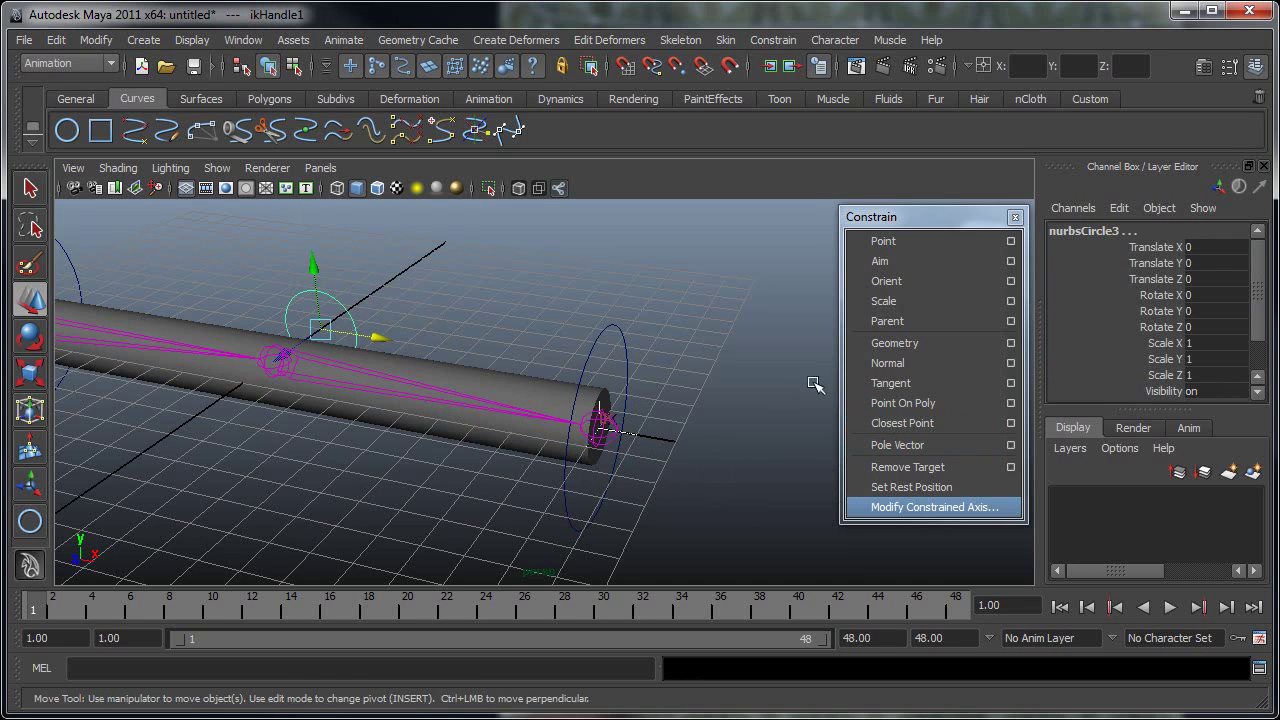
click(888, 452)
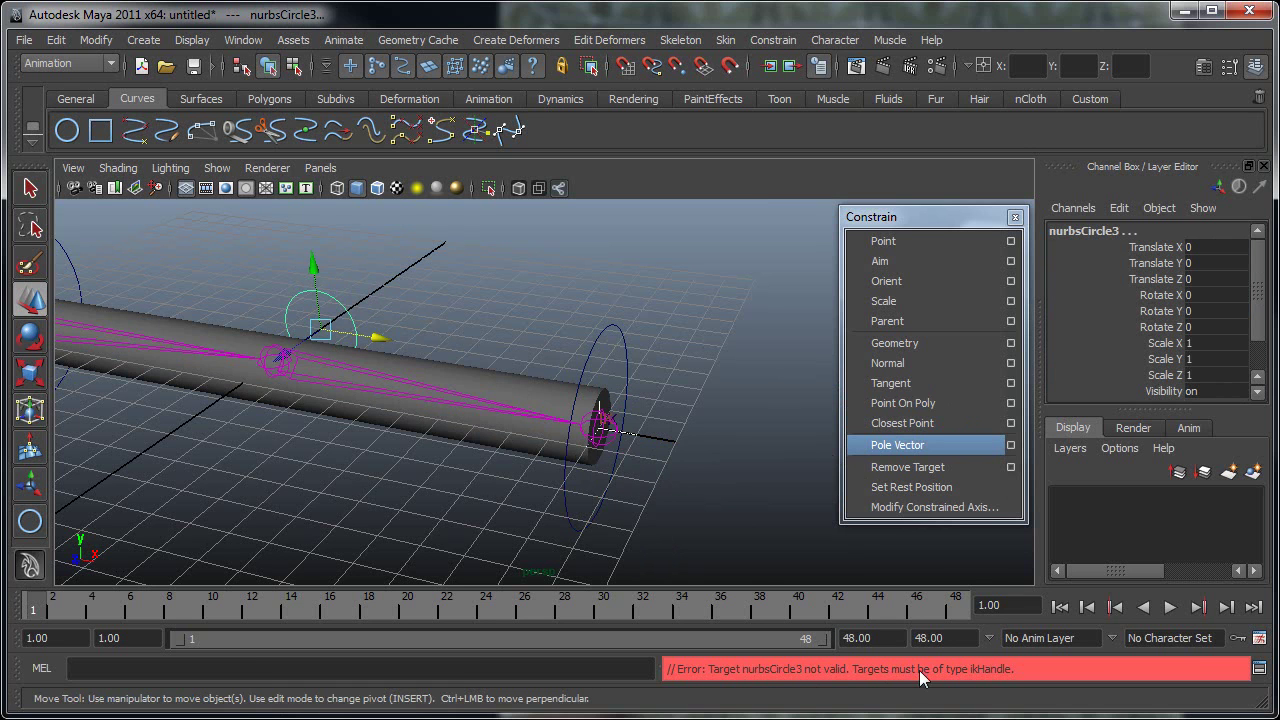
drag(868, 669, 950, 669)
Reselect the middle circle followed by the IK handle and try the Pole Vector constraint again.
alt+right_drag(451, 508, 763, 555)
alt+right_drag(582, 546, 725, 570)
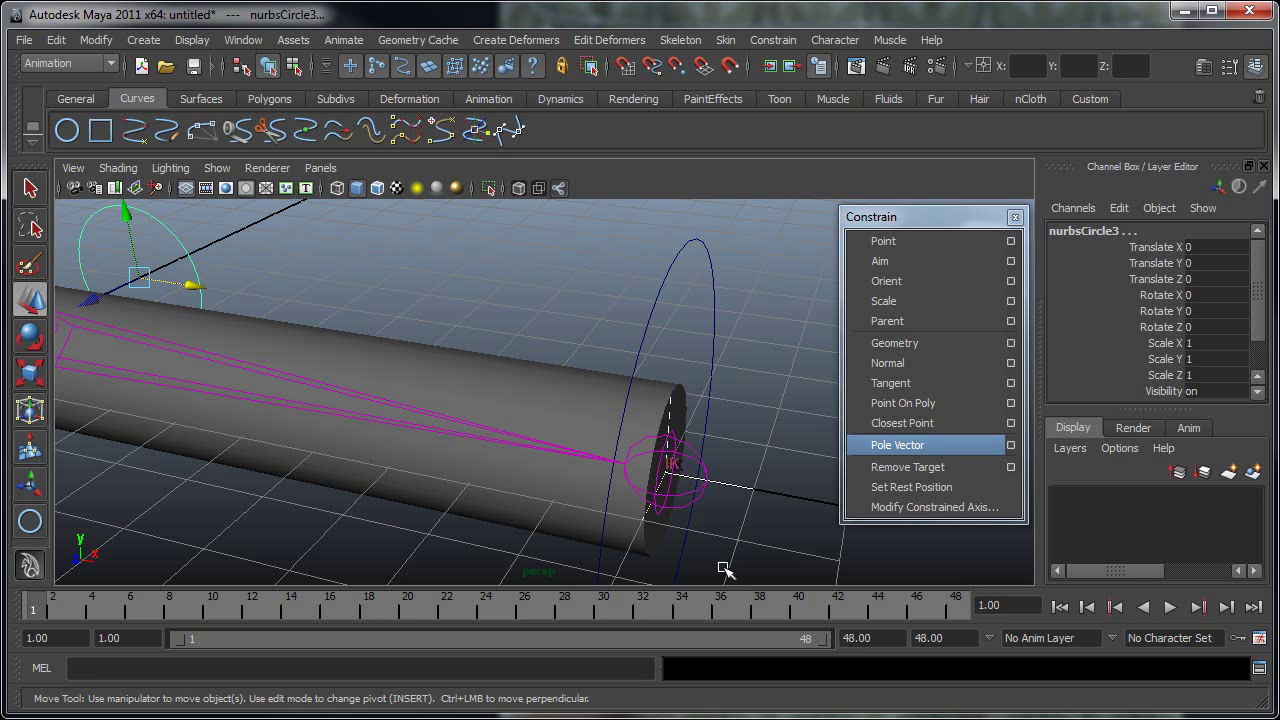
click(736, 473)
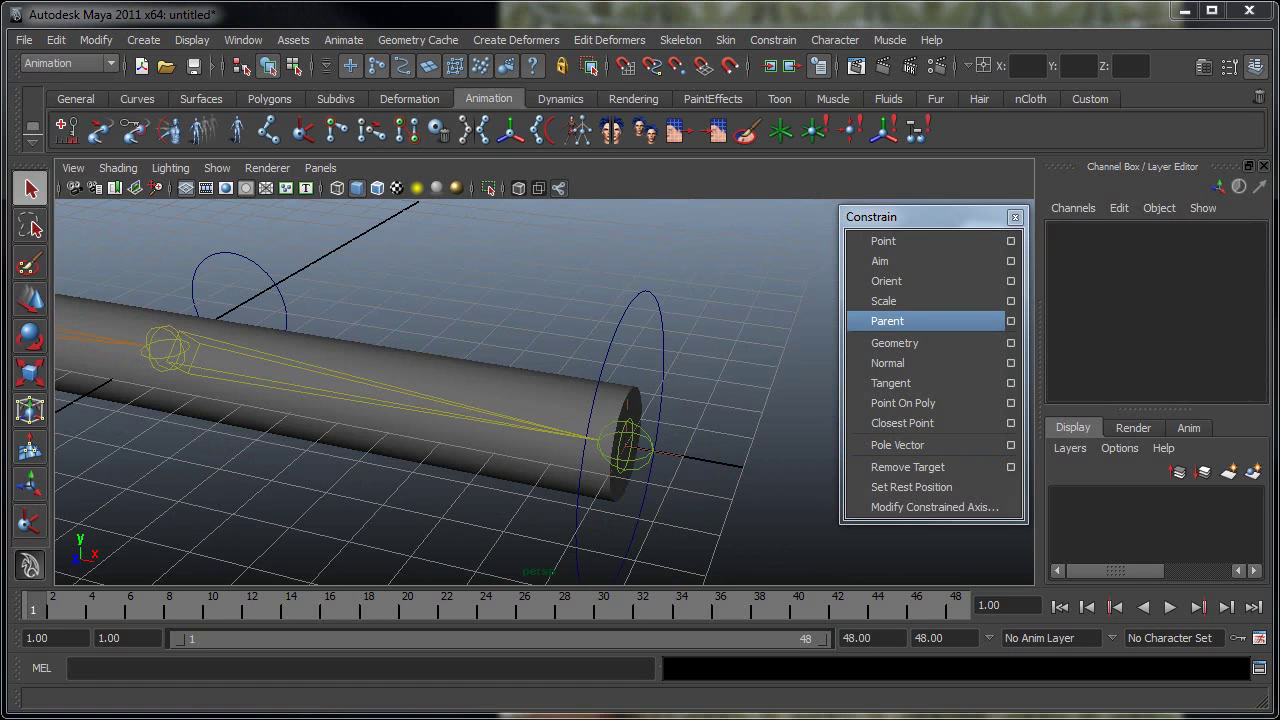
alt+drag(371, 351, 611, 482)
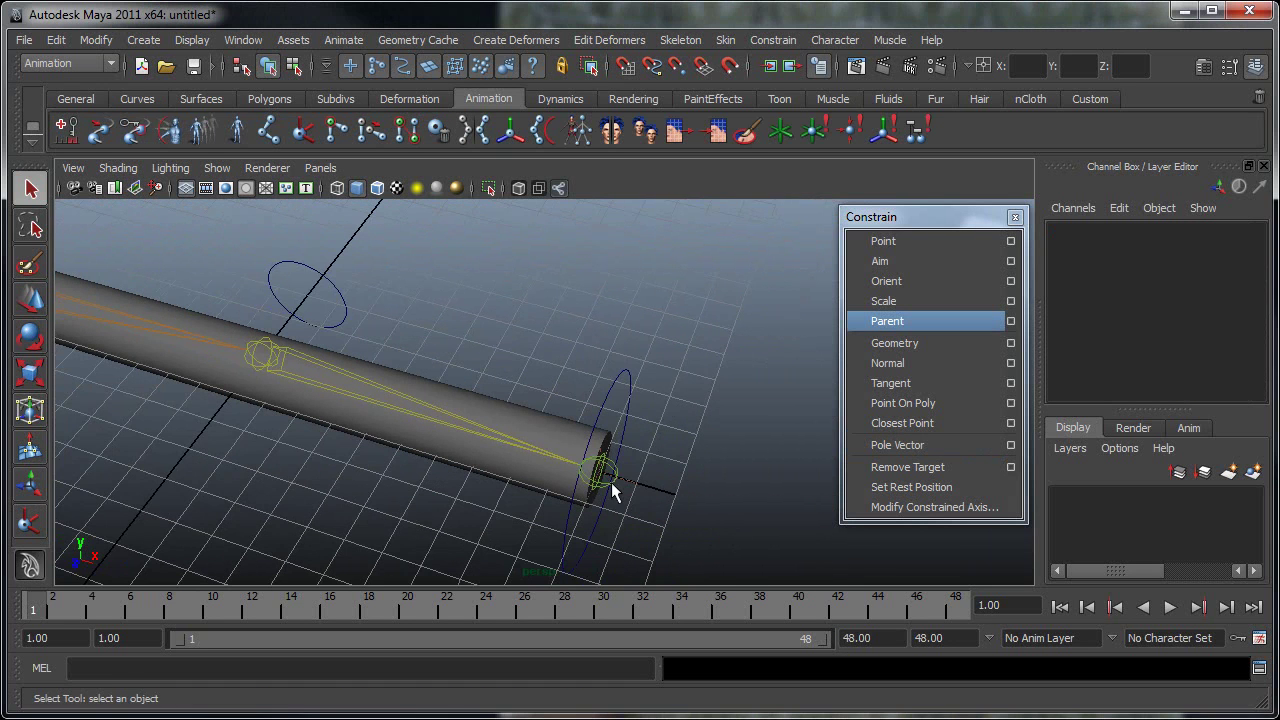
click(330, 290)
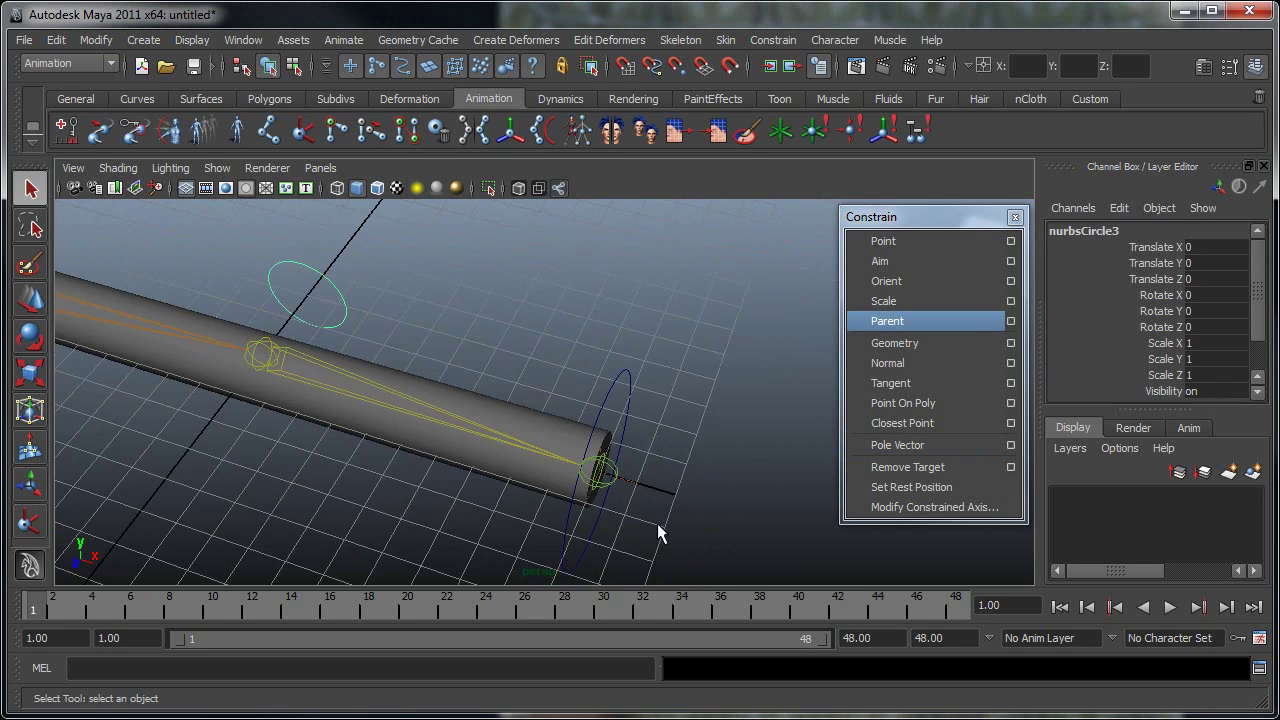
shift+click(622, 469)
click(895, 446)
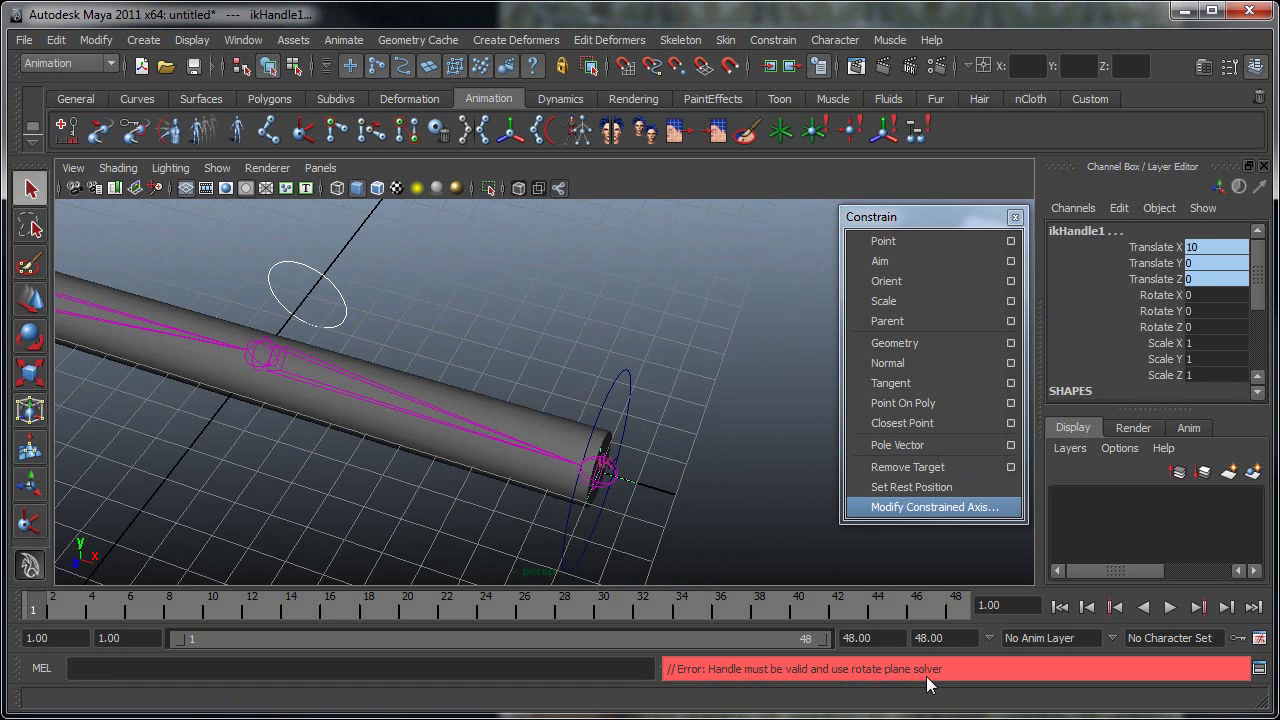
Bring up the IK Handle Tool's settings and set its current solver to ikRPsolver.
alt+drag(409, 360, 340, 424)
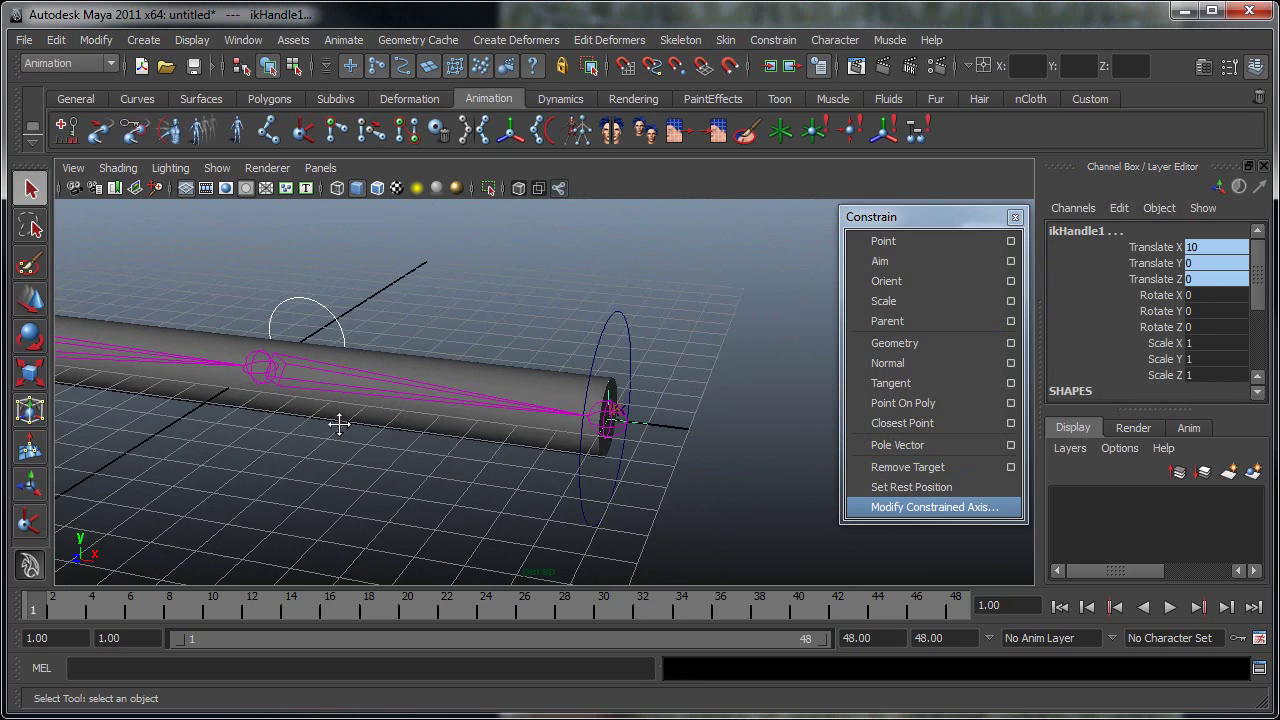
alt+middle_drag(339, 424, 349, 440)
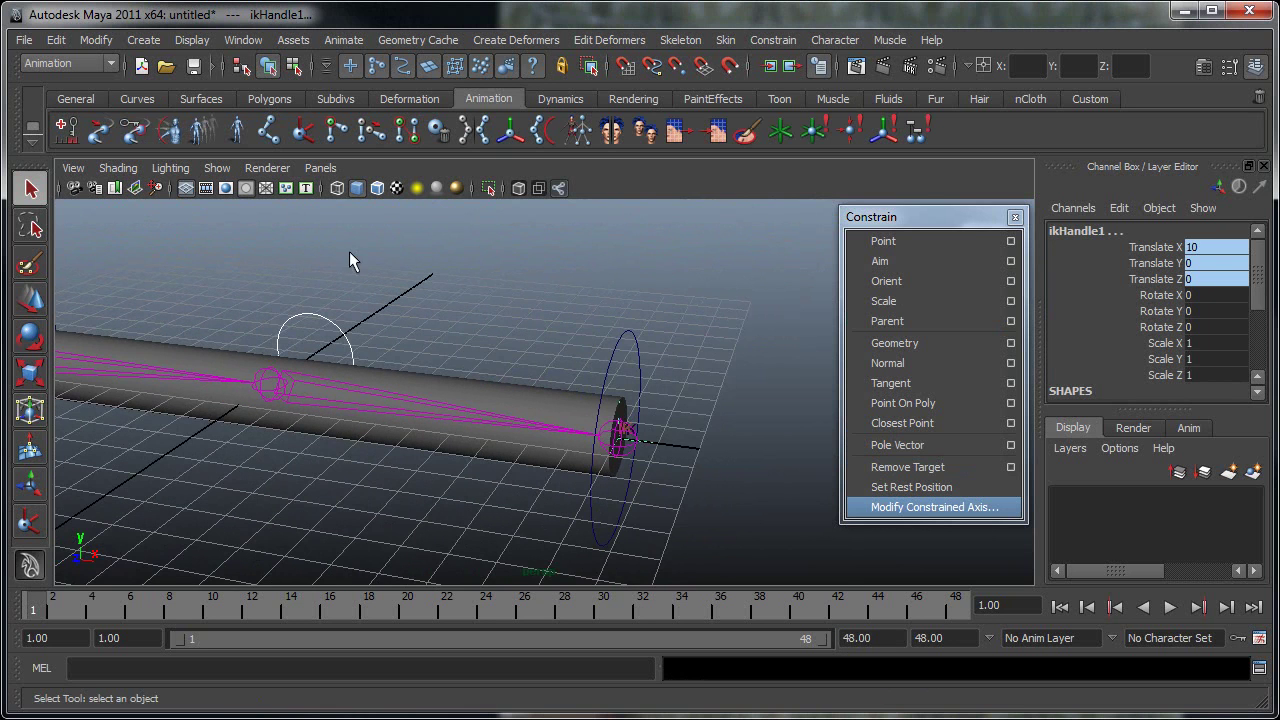
alt+middle_drag(375, 318, 378, 345)
double_click(305, 135)
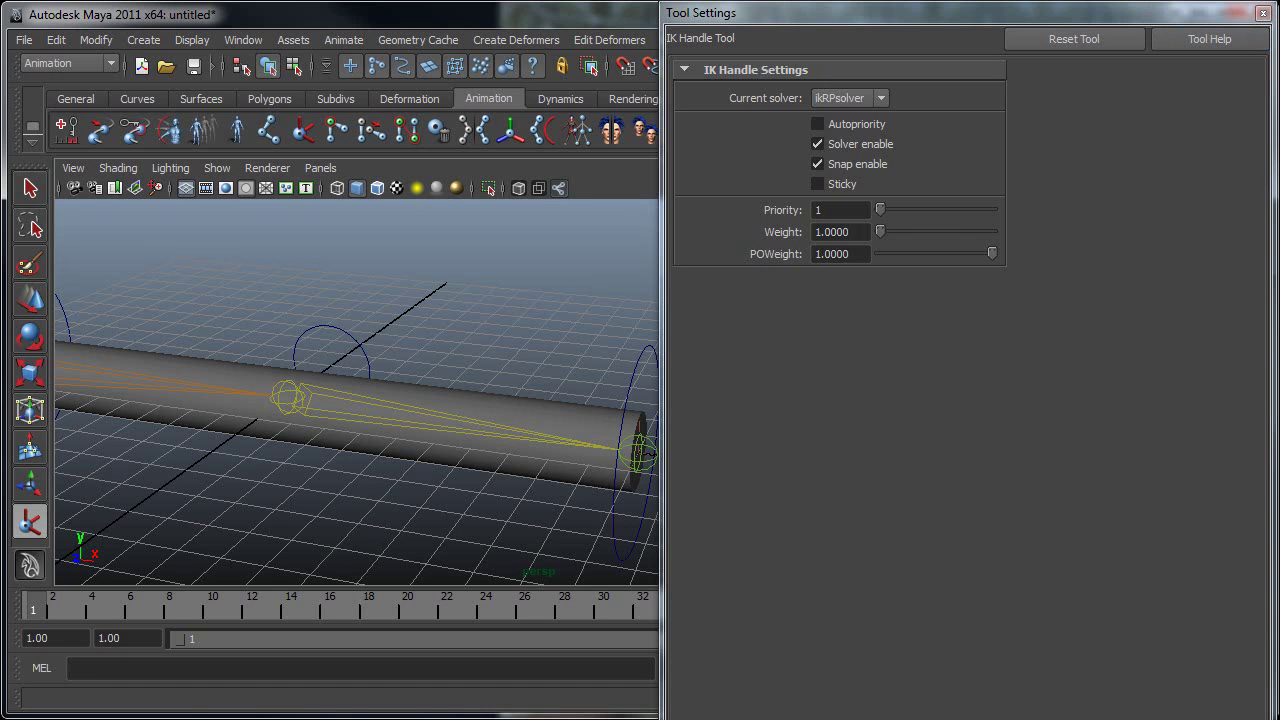
drag(661, 717, 823, 516)
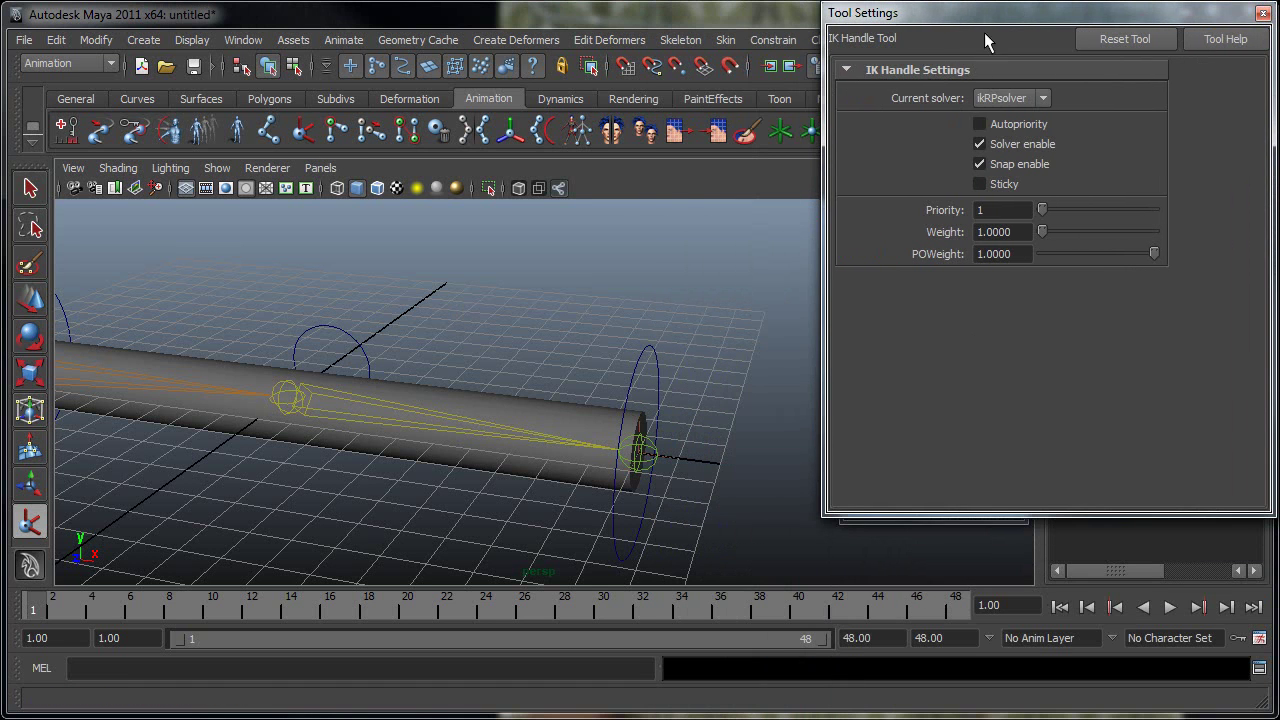
click(975, 215)
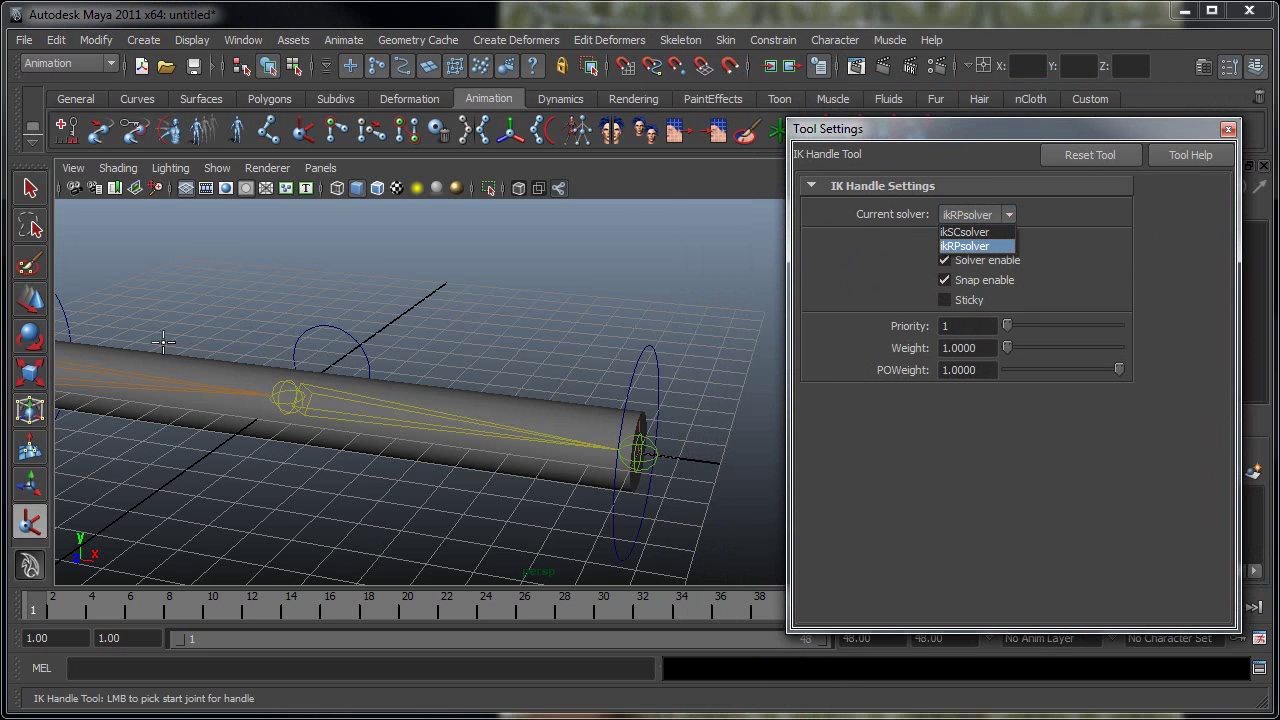
click(969, 247)
click(949, 212)
click(959, 246)
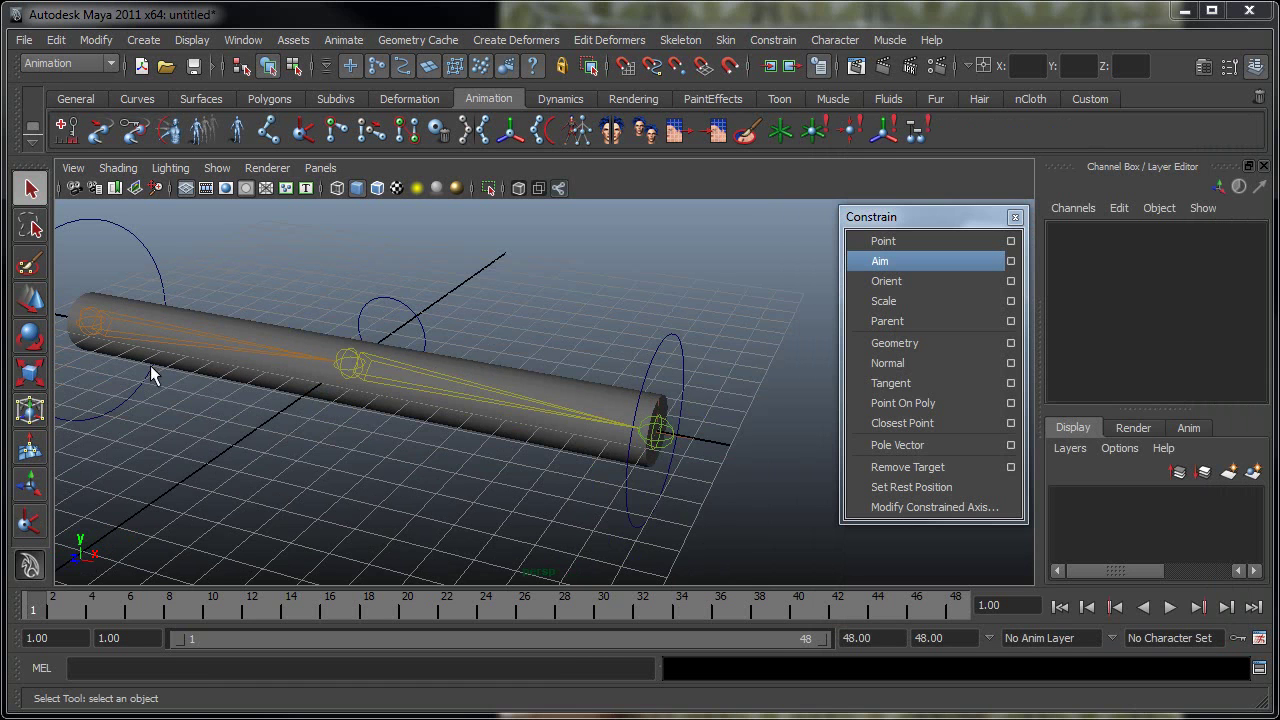
Apply a Pole Vector constraint from the middle circle to the IK handle at the cylinder's end.
scroll(697, 462, up, 3)
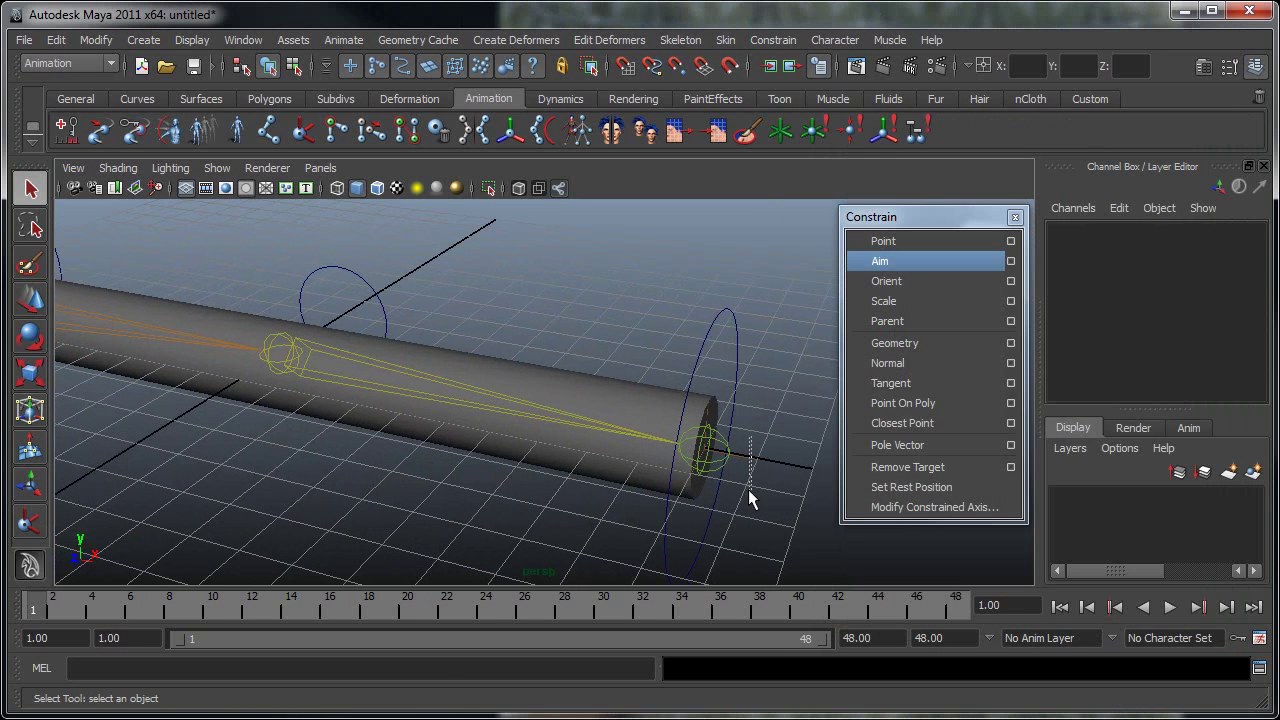
click(700, 449)
click(328, 284)
click(388, 290)
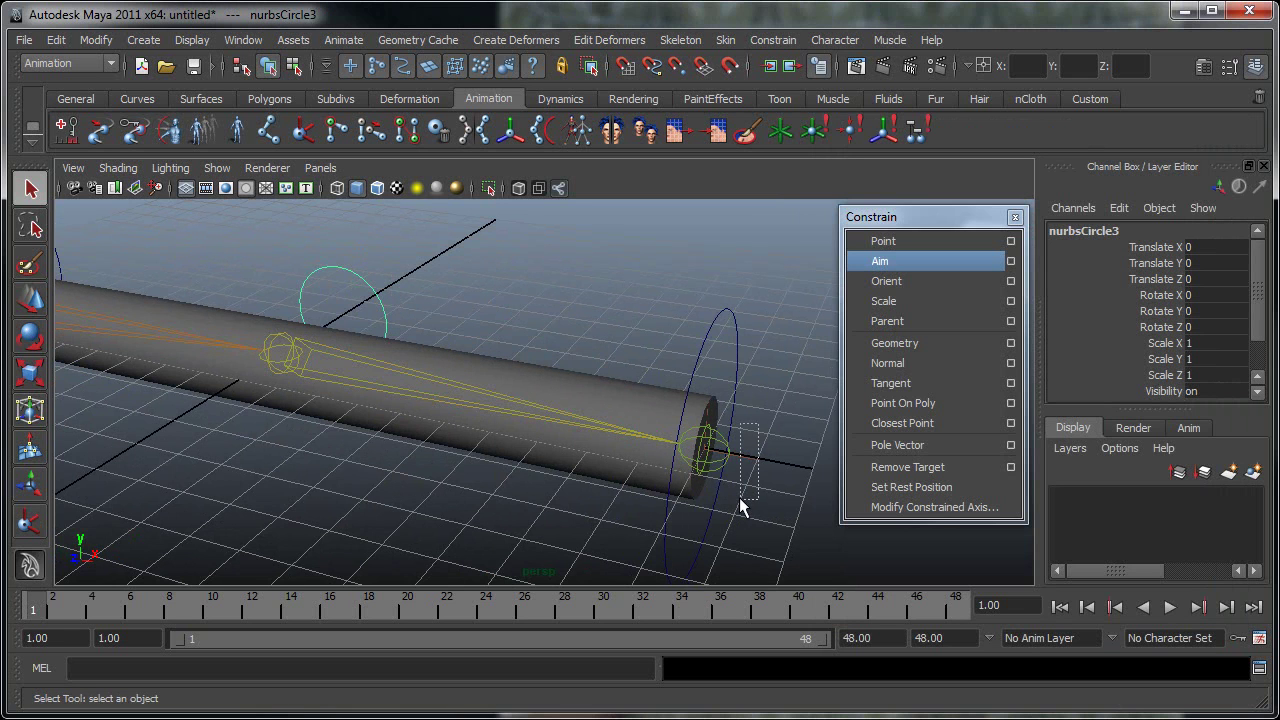
shift+click(688, 453)
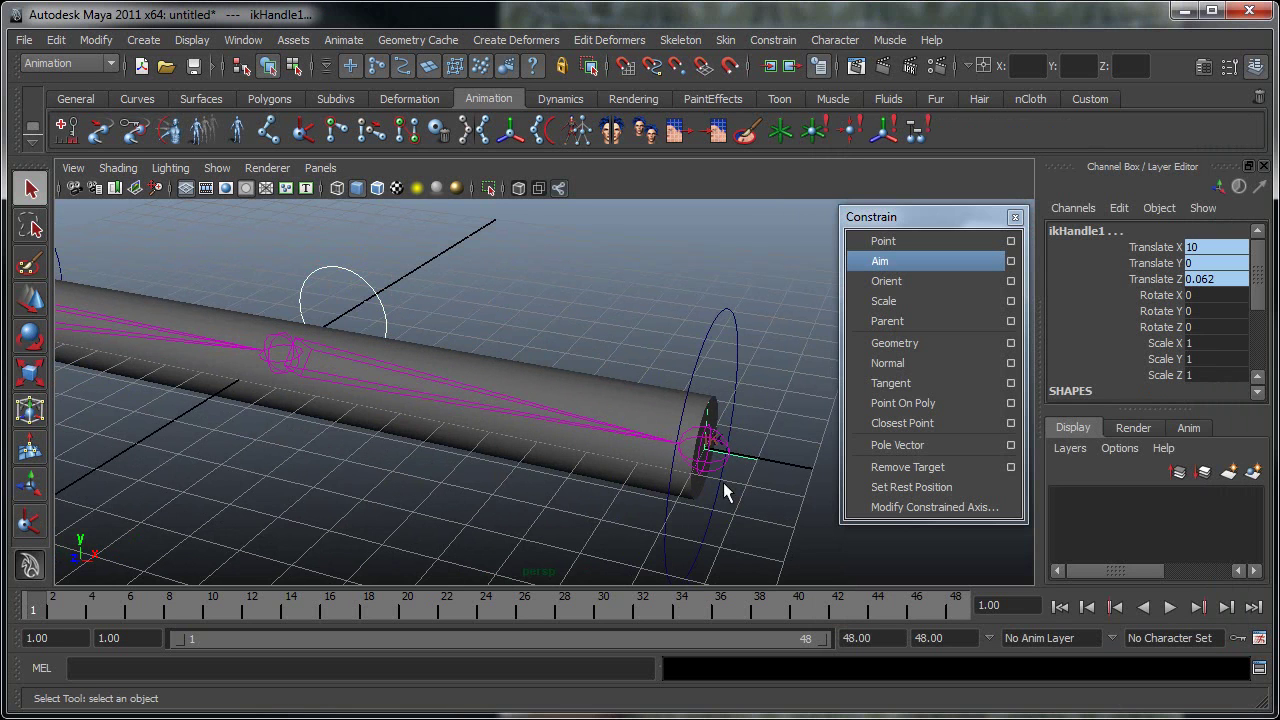
click(895, 446)
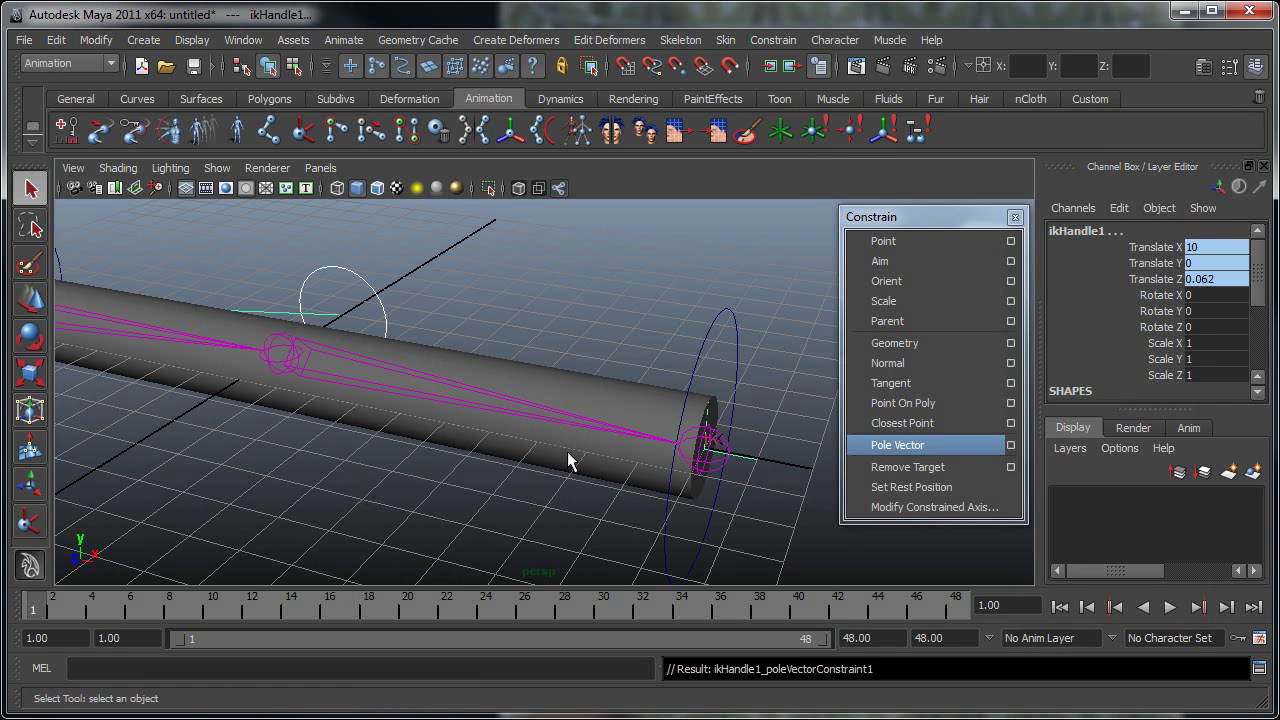
Test the pole vector by moving the middle circle vertically, undoing the larger moves.
alt+drag(458, 444, 329, 457)
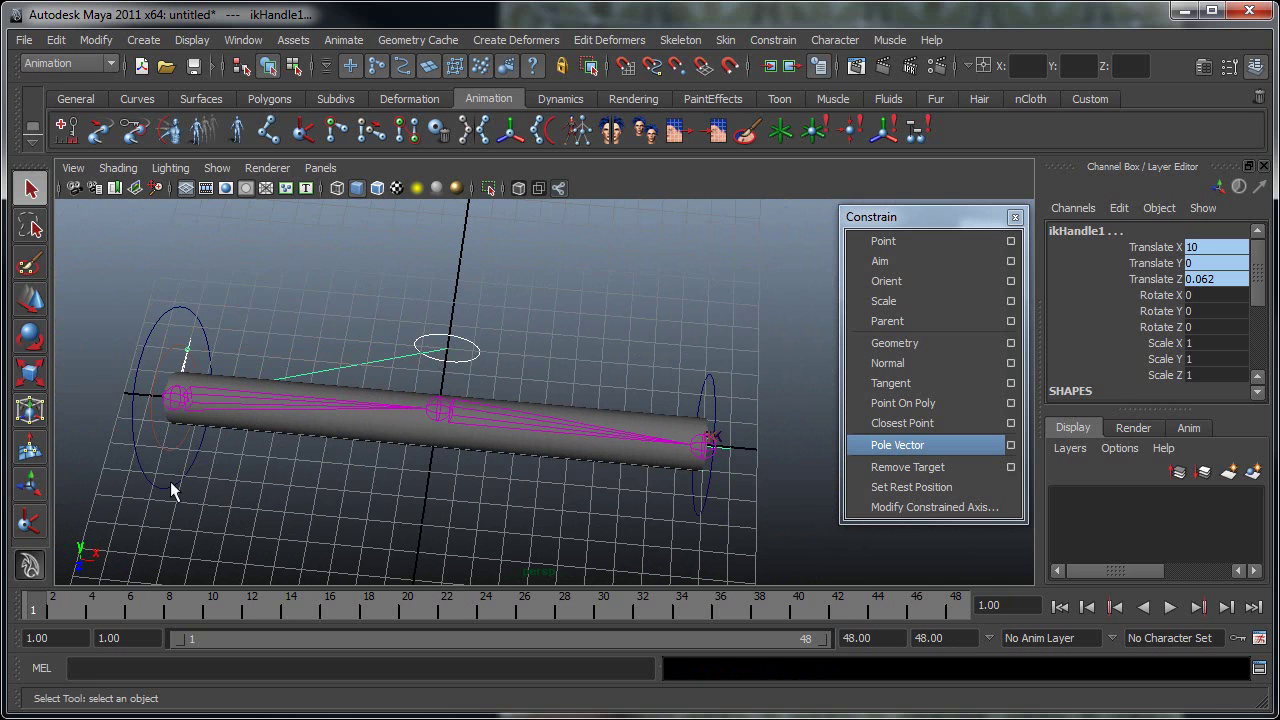
alt+drag(476, 369, 351, 380)
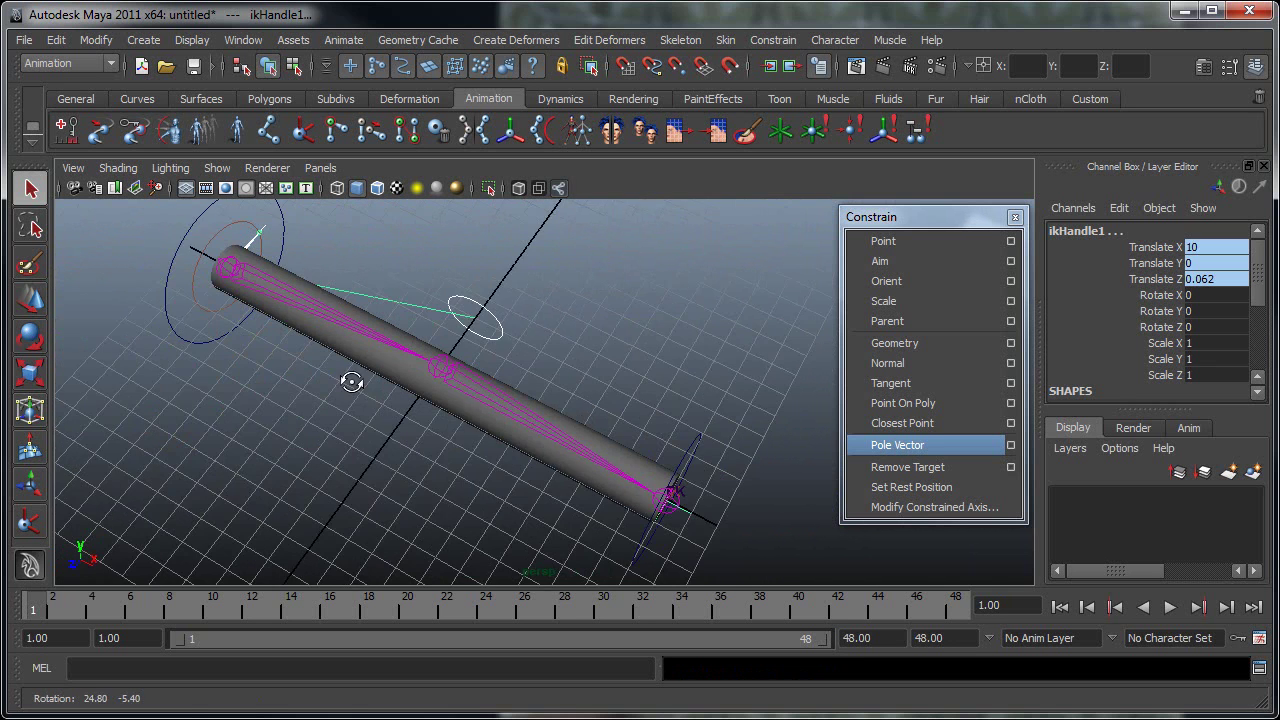
scroll(527, 361, up, 3)
click(483, 312)
scroll(690, 353, down, 3)
alt+drag(512, 431, 451, 370)
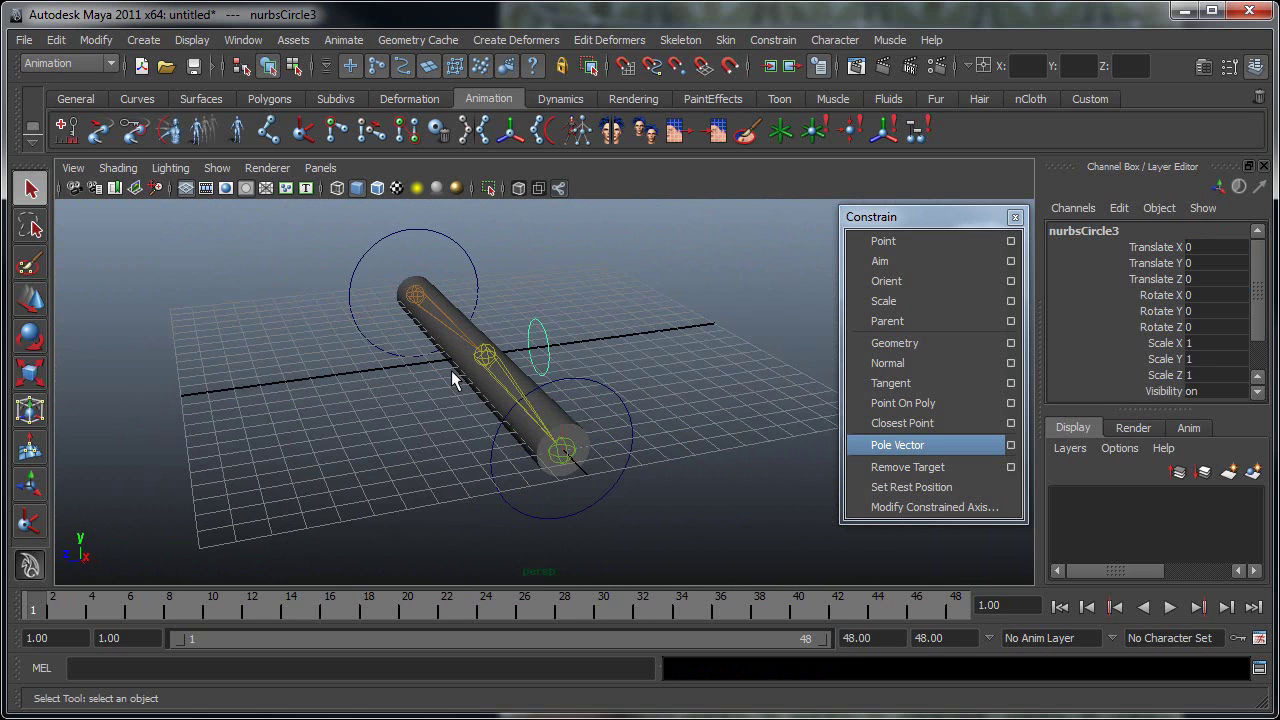
key(w)
drag(541, 305, 575, 345)
middle_drag(575, 345, 489, 334)
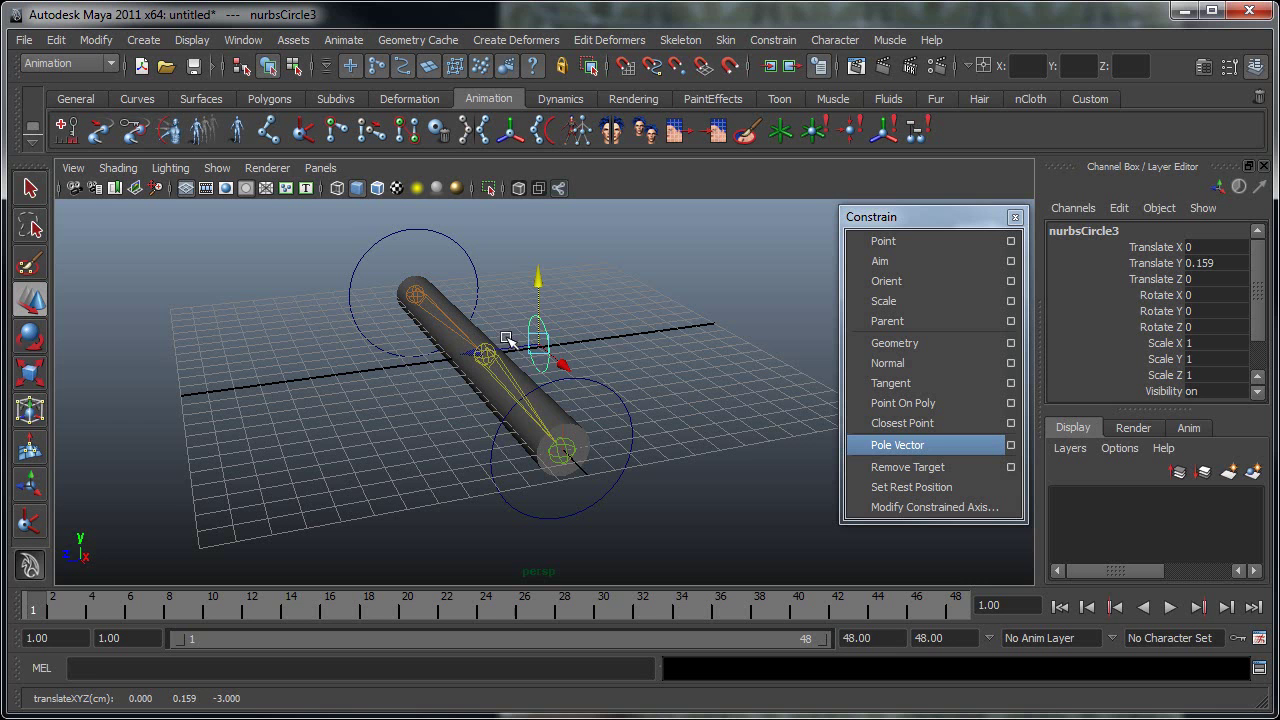
middle_drag(524, 284, 522, 218)
key(ctrl+z)
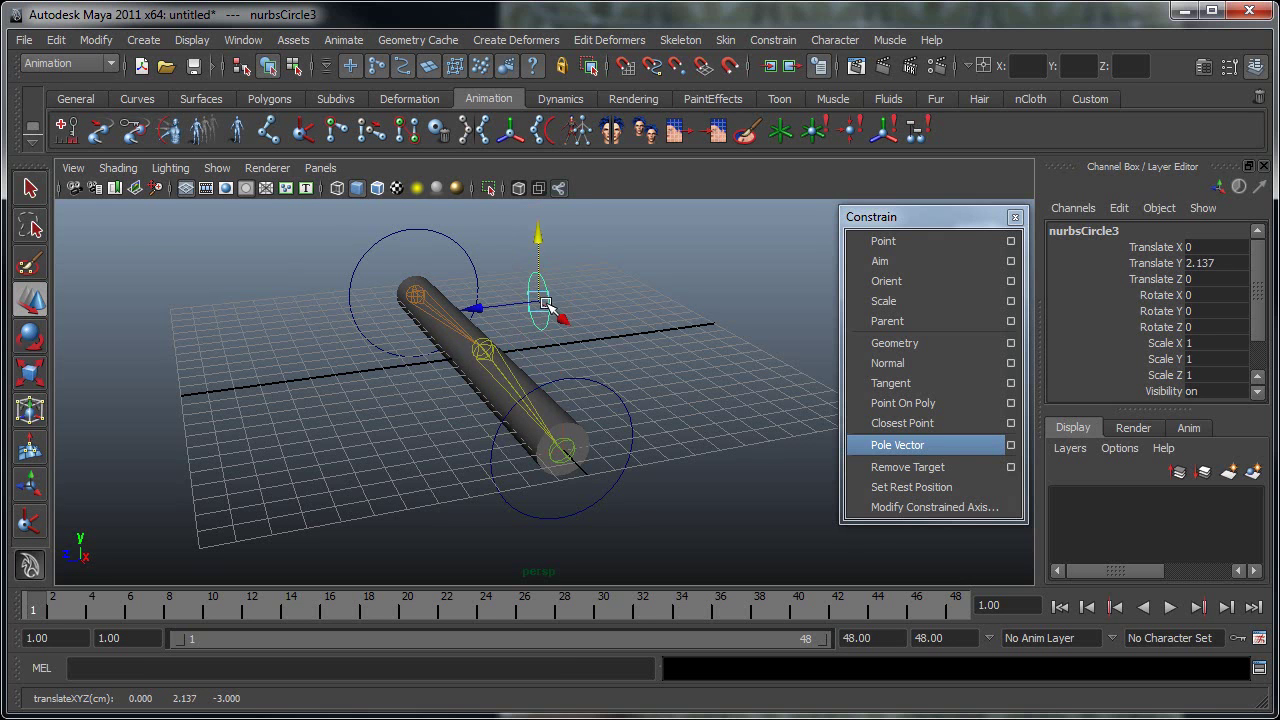
key(ctrl+z)
Move the end circle to bend the chain, and move the middle circle to about -1.433, 1.626, -5.555 to swing the elbow.
click(630, 430)
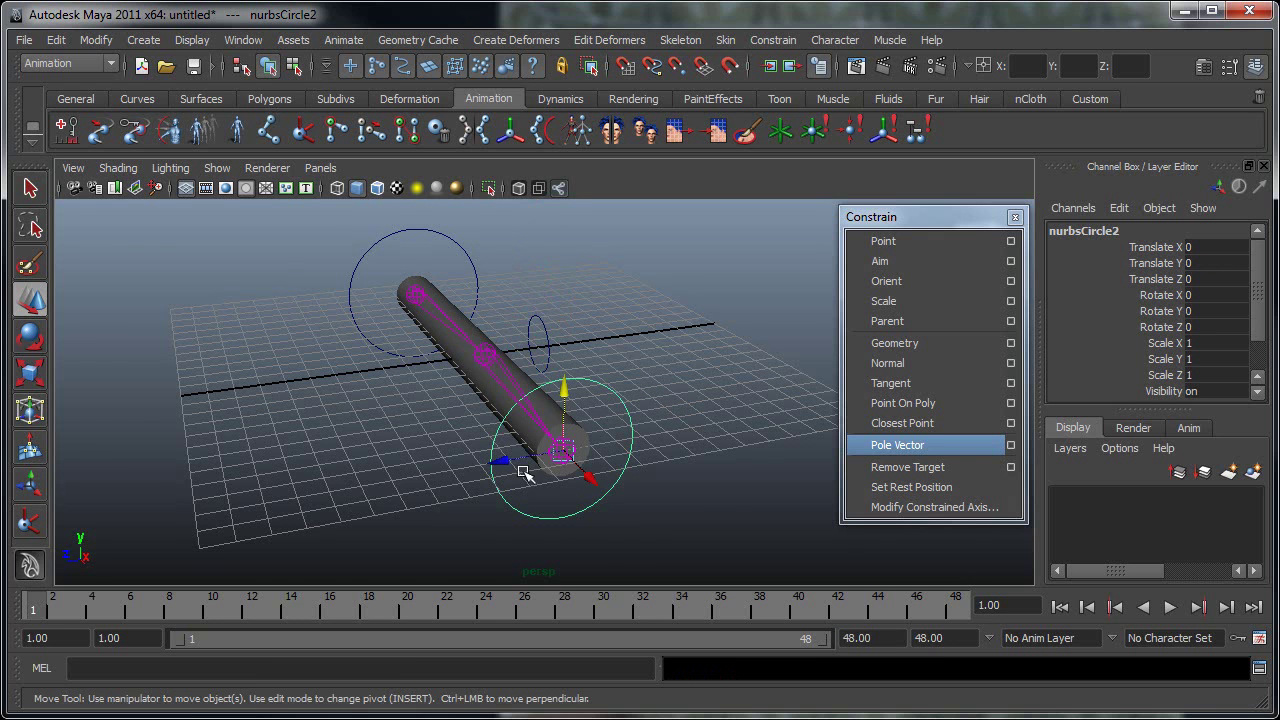
alt+drag(524, 474, 606, 462)
click(478, 318)
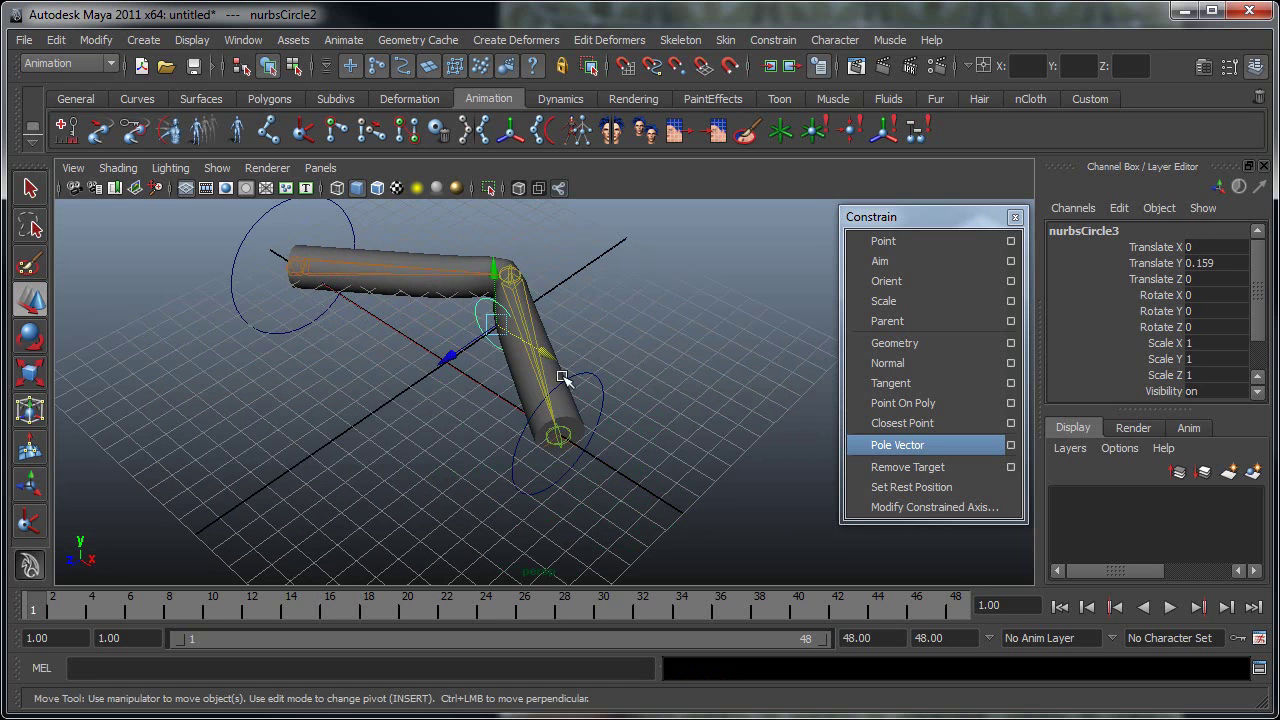
alt+drag(562, 376, 335, 347)
drag(586, 356, 350, 395)
alt+middle_drag(587, 444, 380, 435)
alt+drag(380, 435, 350, 375)
drag(499, 458, 580, 299)
alt+drag(563, 417, 714, 437)
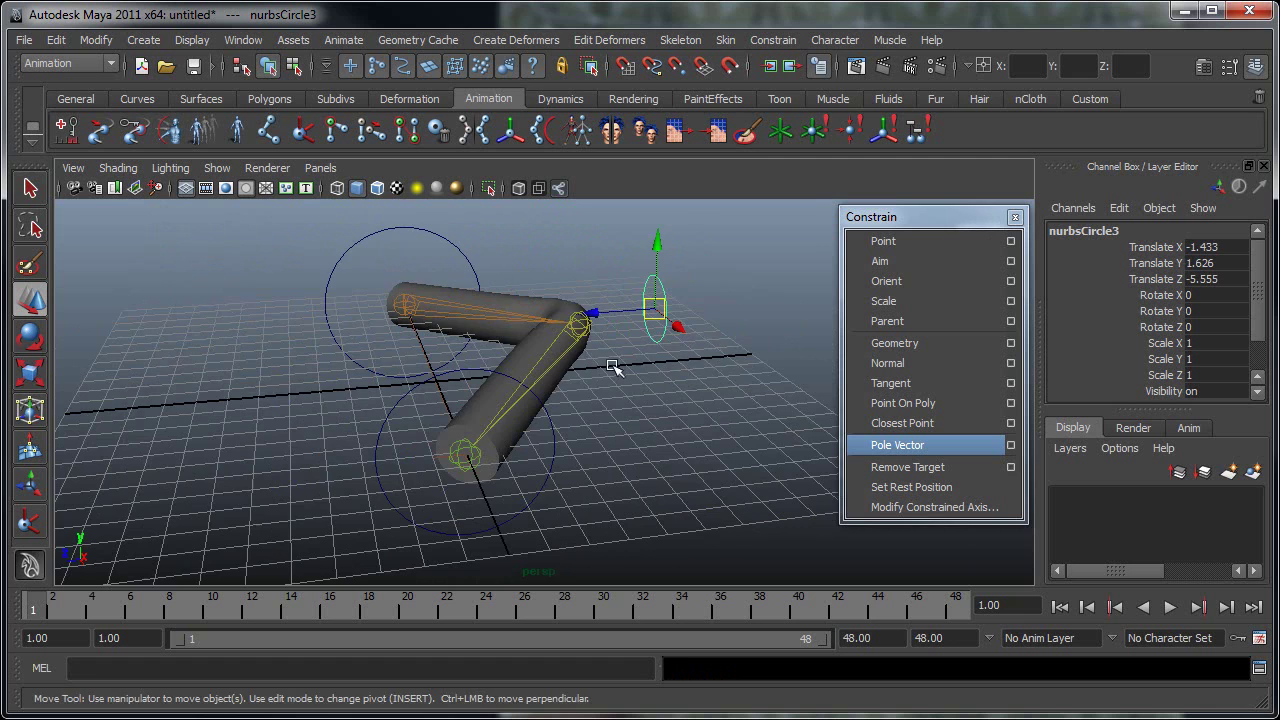
Move the control circles together to shift the cylinder, and place the end circle at about -7.392, 2.5, 4.575.
alt+middle_drag(613, 367, 537, 474)
alt+drag(596, 356, 537, 340)
click(537, 338)
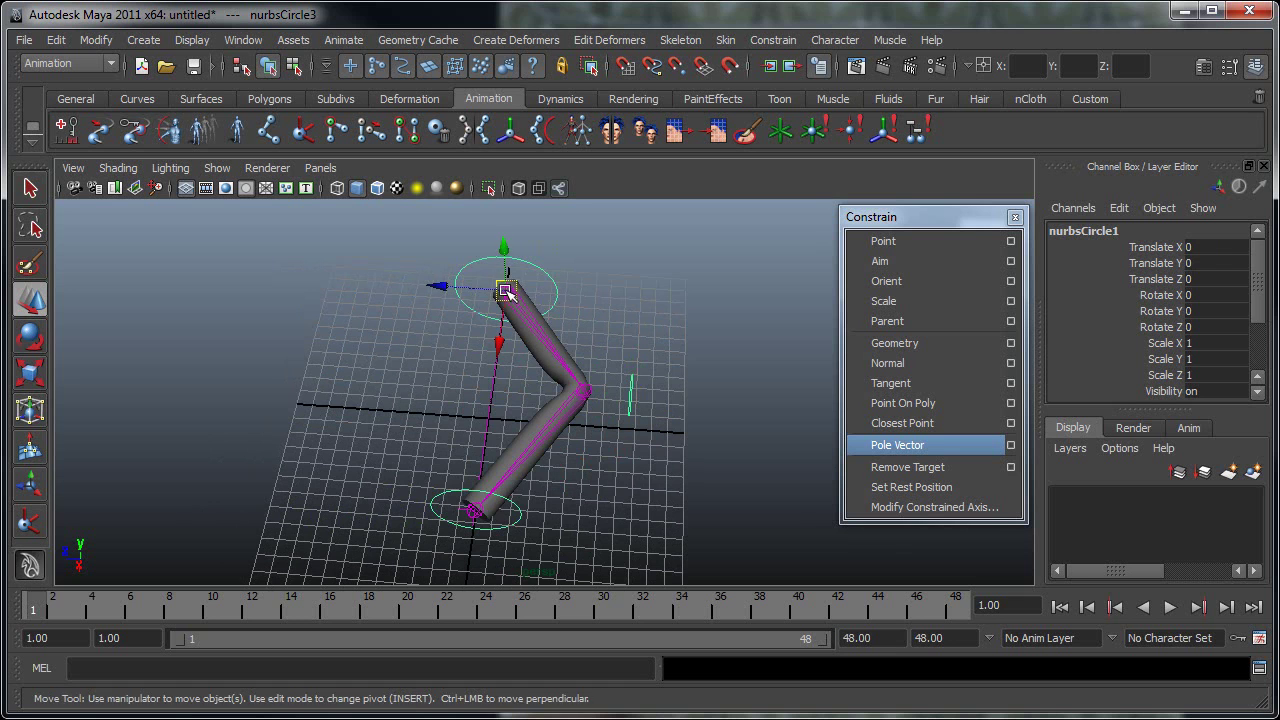
drag(505, 290, 492, 263)
key(ctrl+z)
click(429, 487)
drag(467, 474, 408, 408)
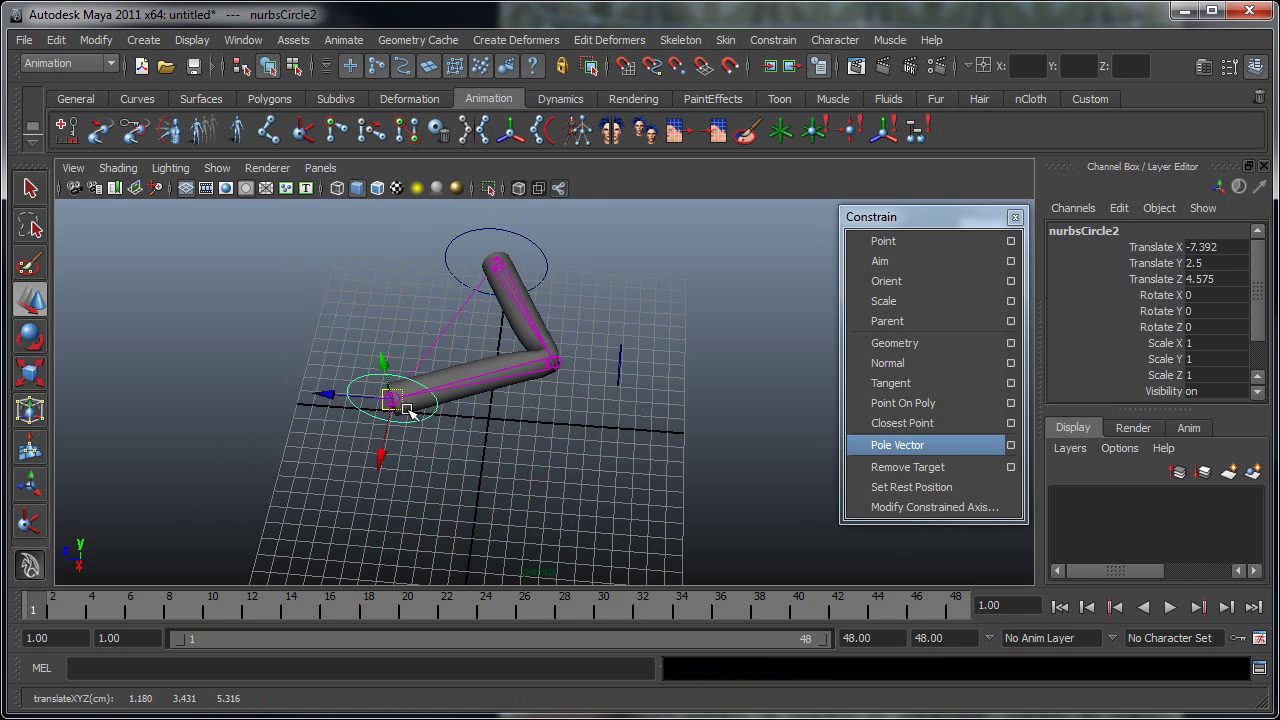
Move the middle circle to about -1.263, 4.845, -4.726 and check the elbow's direction from several angles.
click(620, 374)
alt+drag(600, 398, 481, 342)
drag(571, 351, 567, 292)
alt+drag(563, 374, 690, 430)
alt+middle_drag(460, 390, 498, 475)
alt+drag(498, 476, 499, 420)
alt+drag(662, 498, 641, 397)
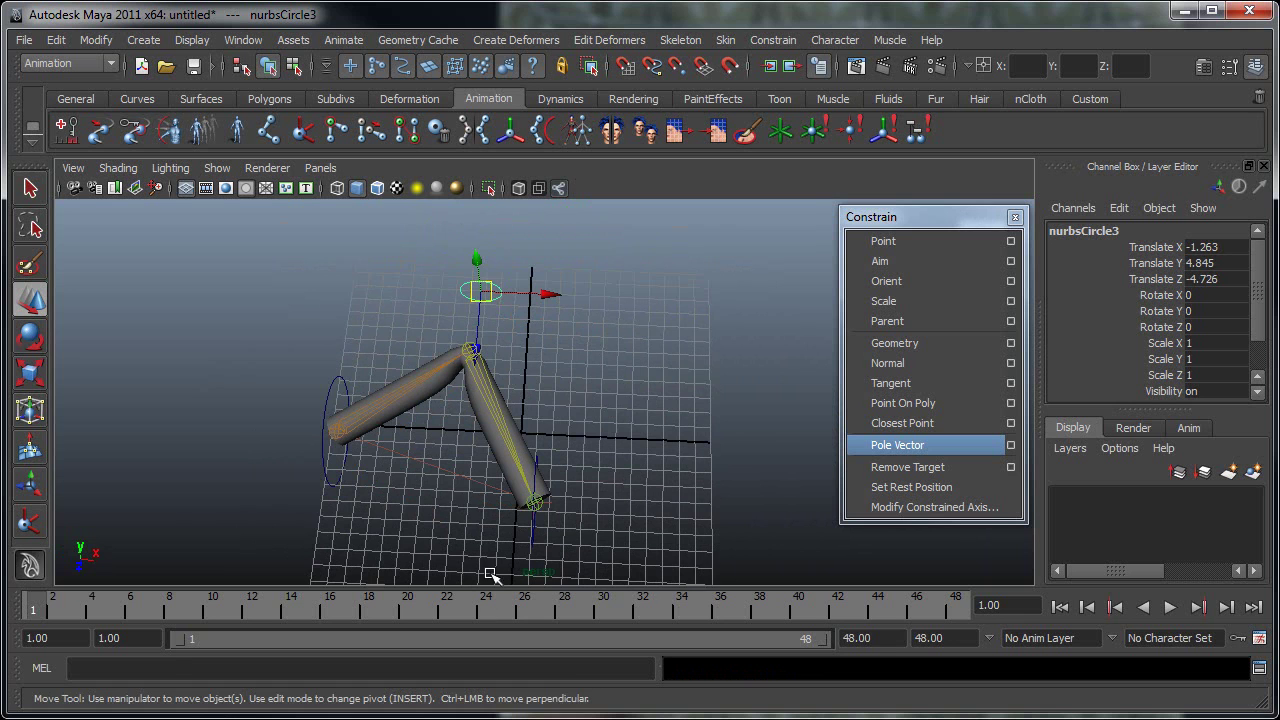
alt+drag(504, 420, 549, 336)
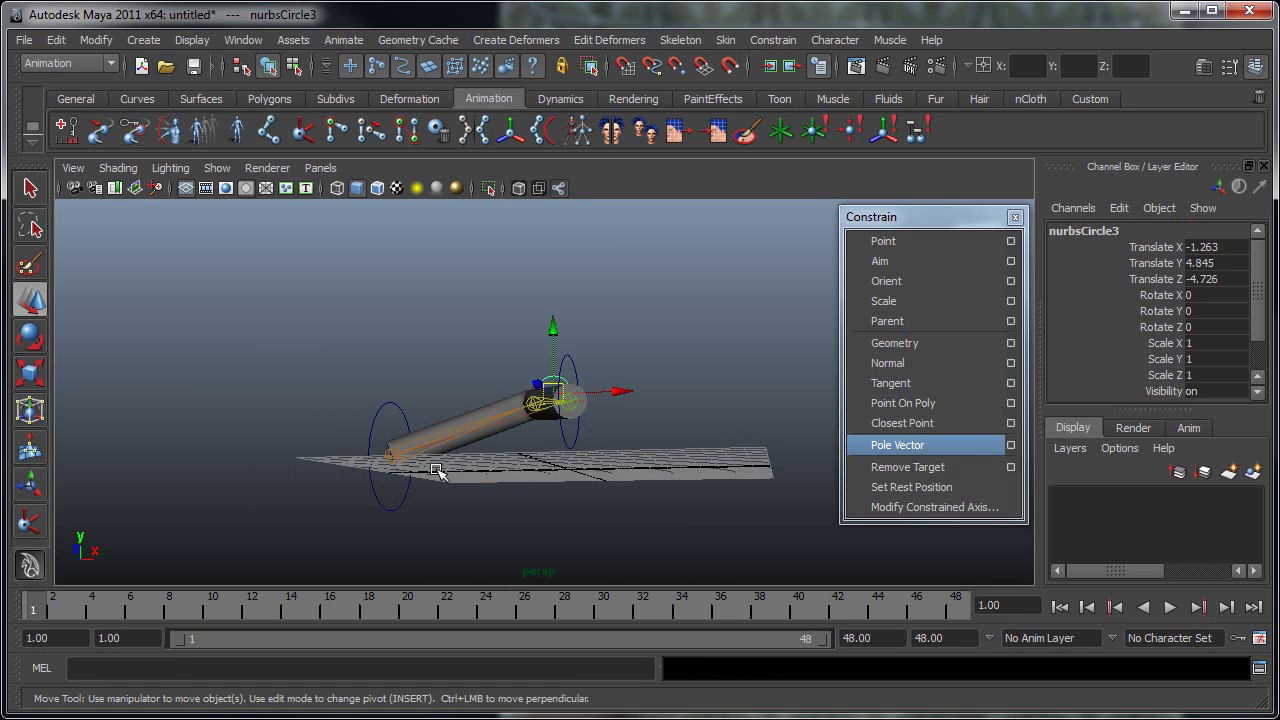